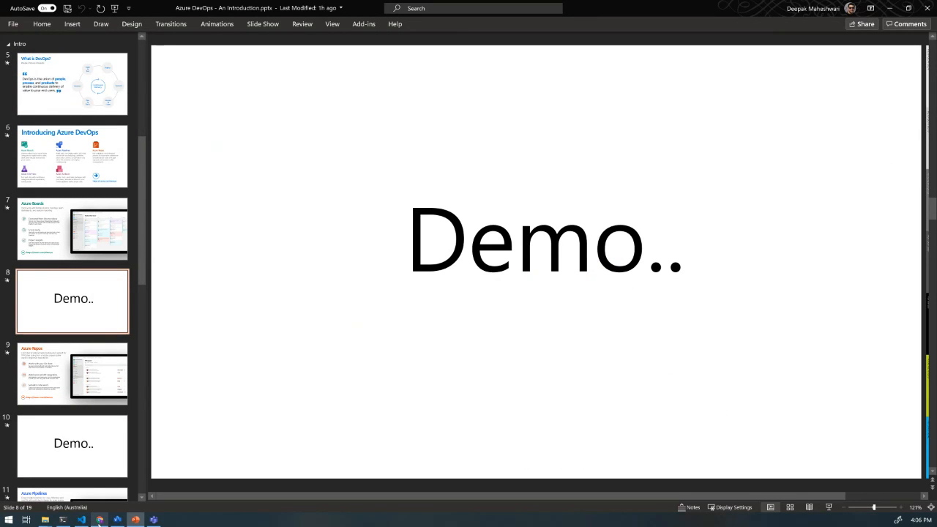
- Switch to Chrome and sign in to Azure DevOps with the existing account from the Azure DevOps product page
mouse_move(100, 520)
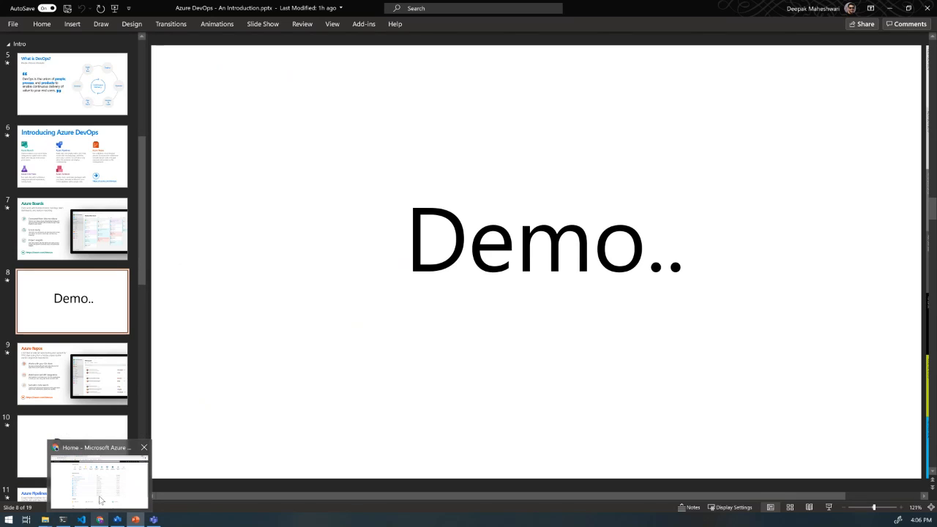
click(100, 500)
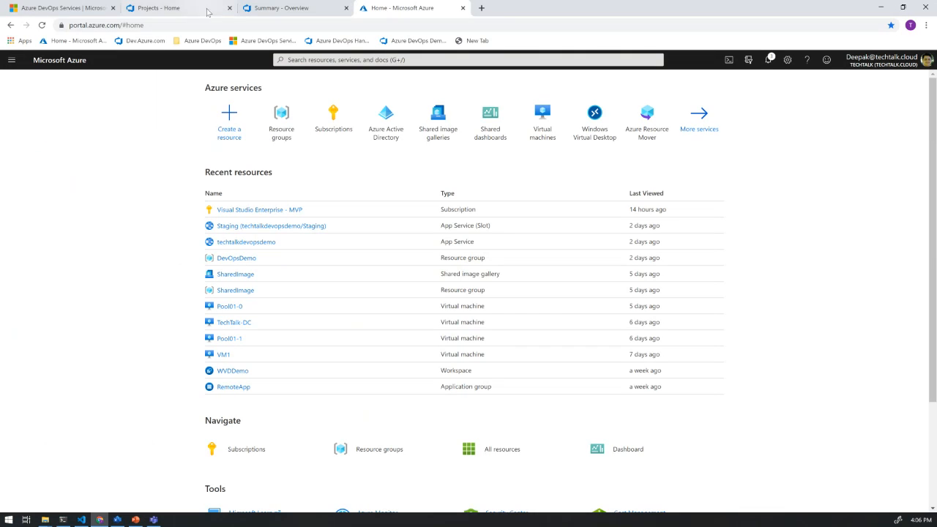
click(97, 8)
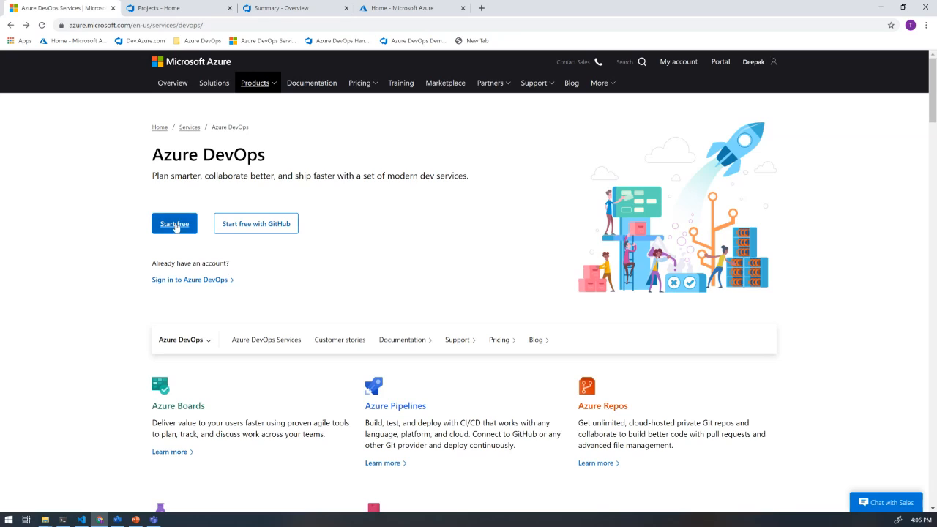
click(205, 282)
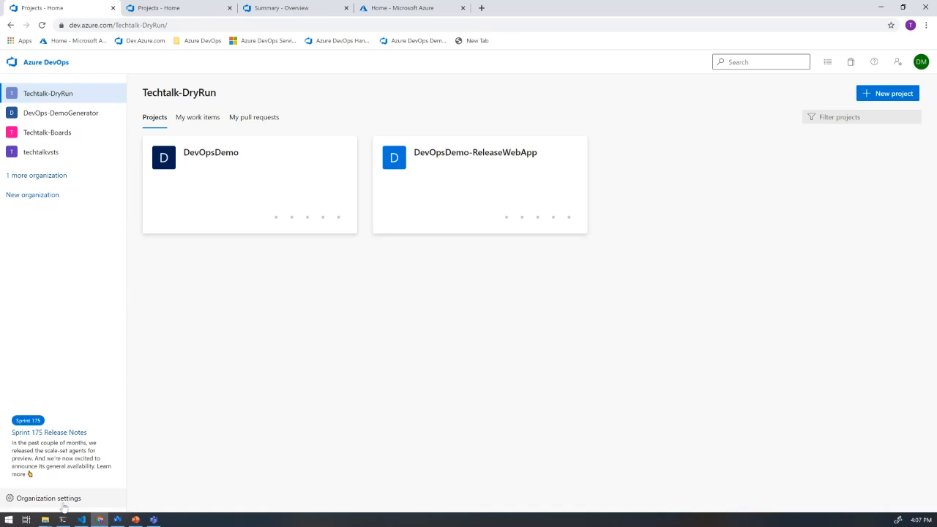
- Create a new organization named techtalksydneyreactor, accepting the terms and keeping Australia East as the hosting region
click(40, 200)
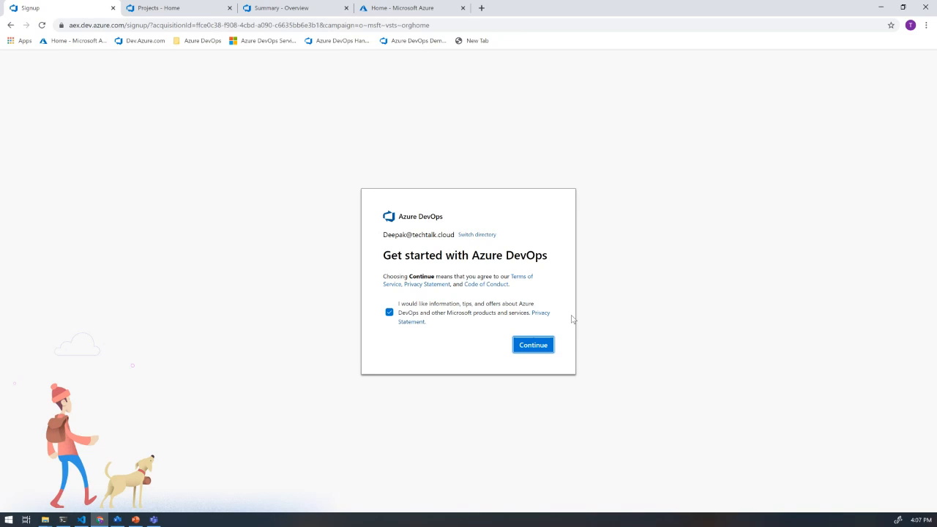
click(522, 349)
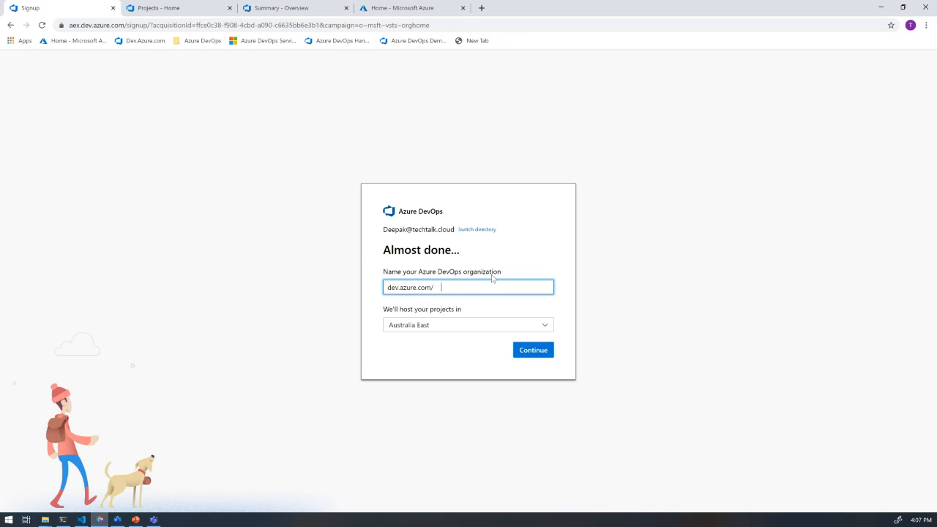
text(techtalksydneyreactor)
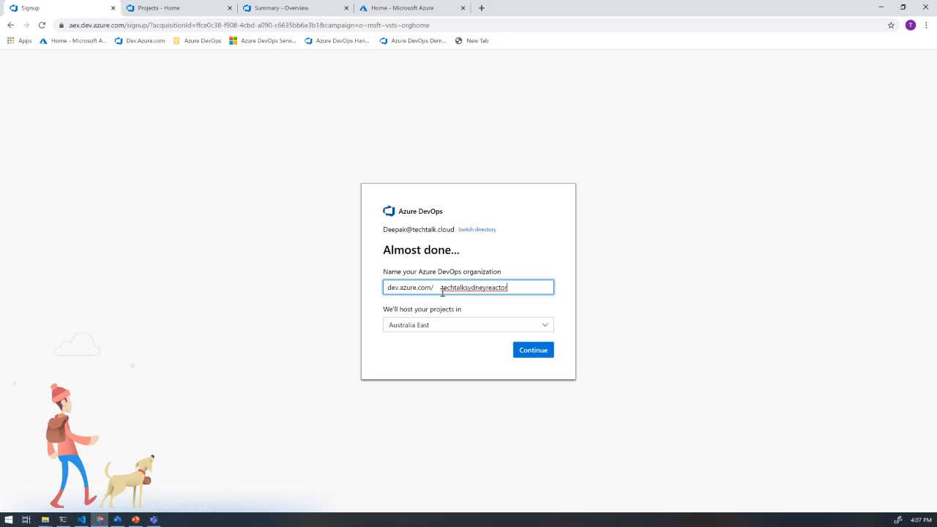
drag(442, 291, 513, 285)
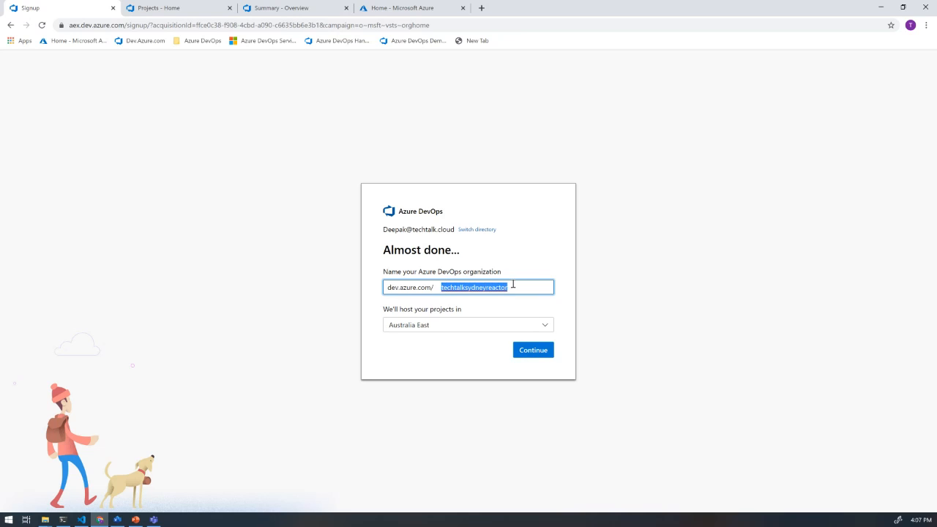
click(525, 357)
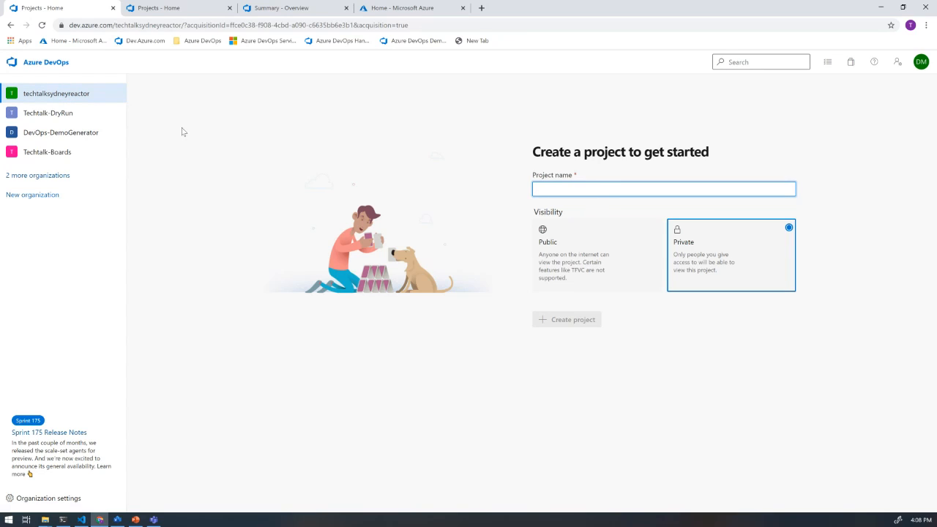
- Visit the Techtalk-DryRun organization, expand the full organization list and reopen techtalksydneyreactor
click(64, 115)
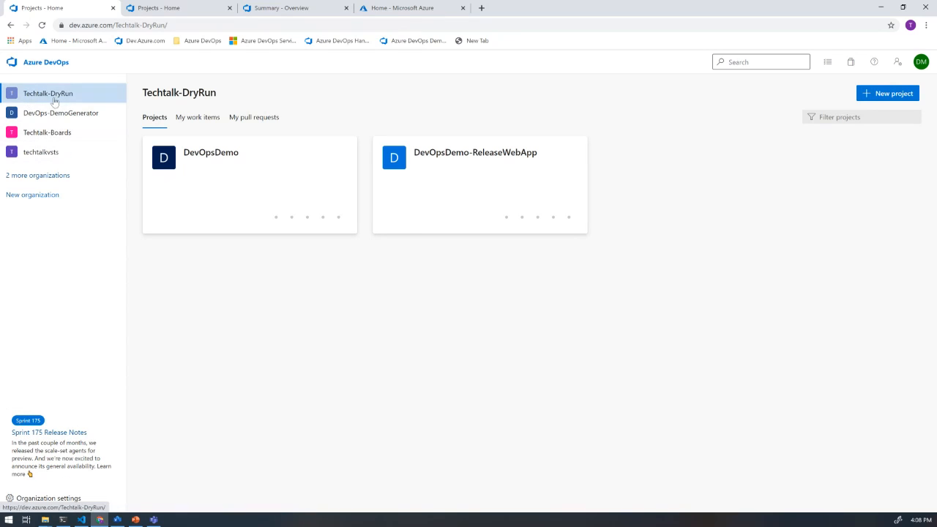
click(65, 176)
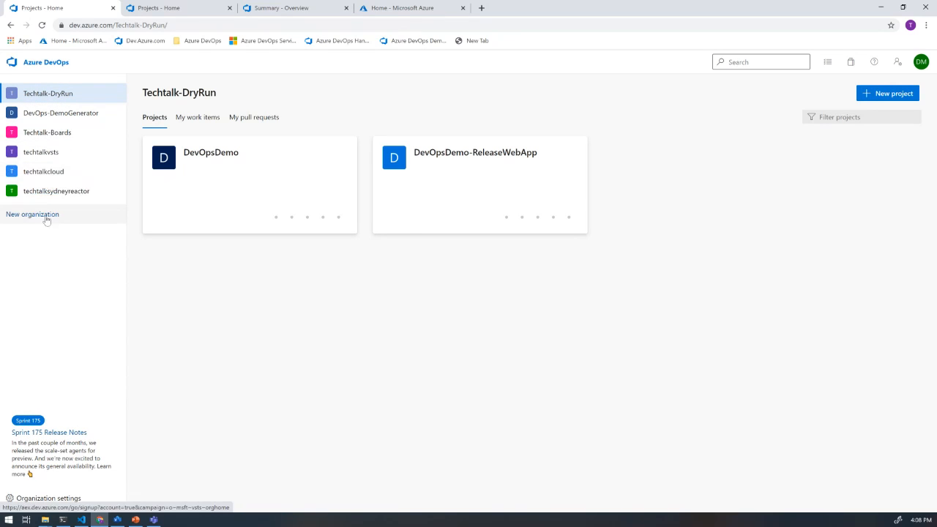
click(53, 192)
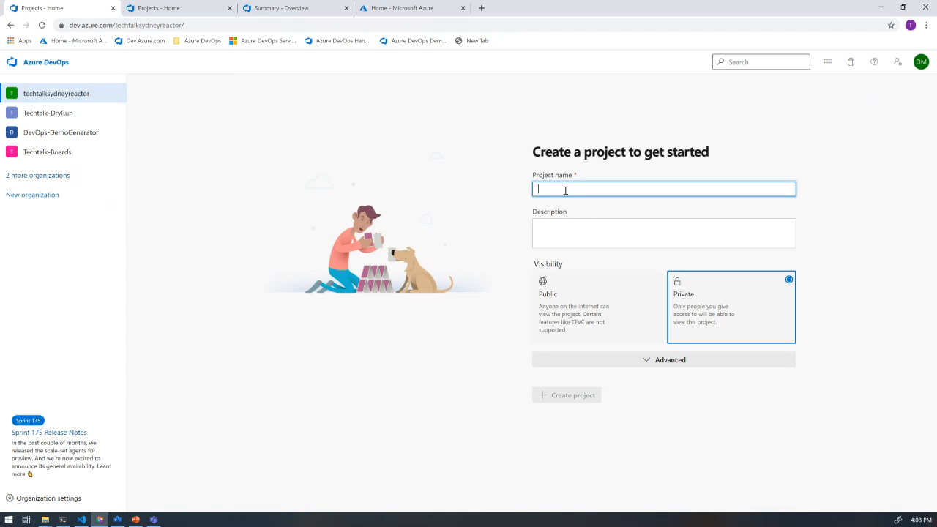
- Create a private project named Sydneyreactor with Git version control and the Agile work item process
text(Sydney)
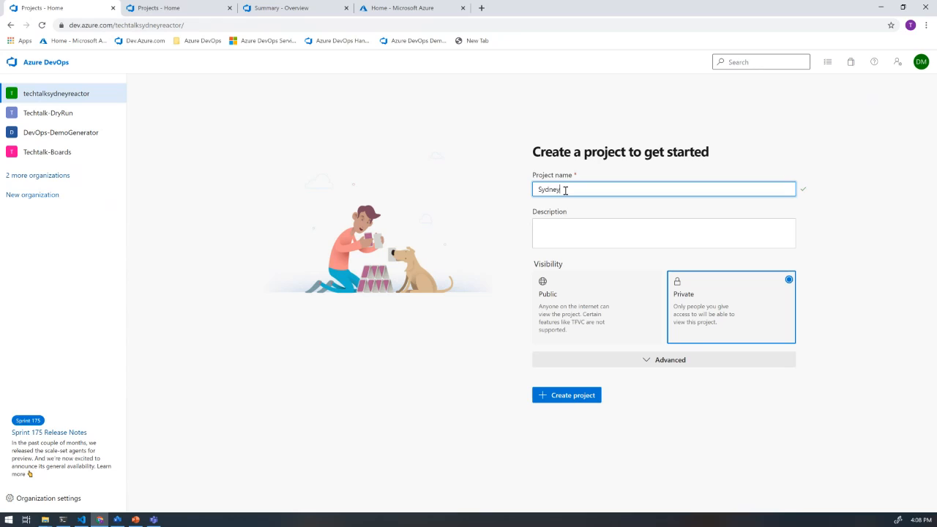
text(reactor)
click(575, 233)
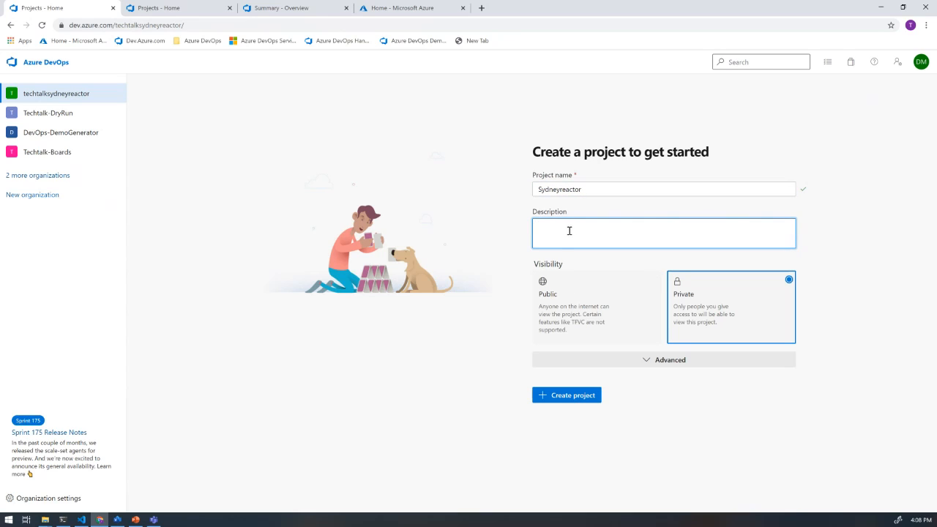
click(677, 361)
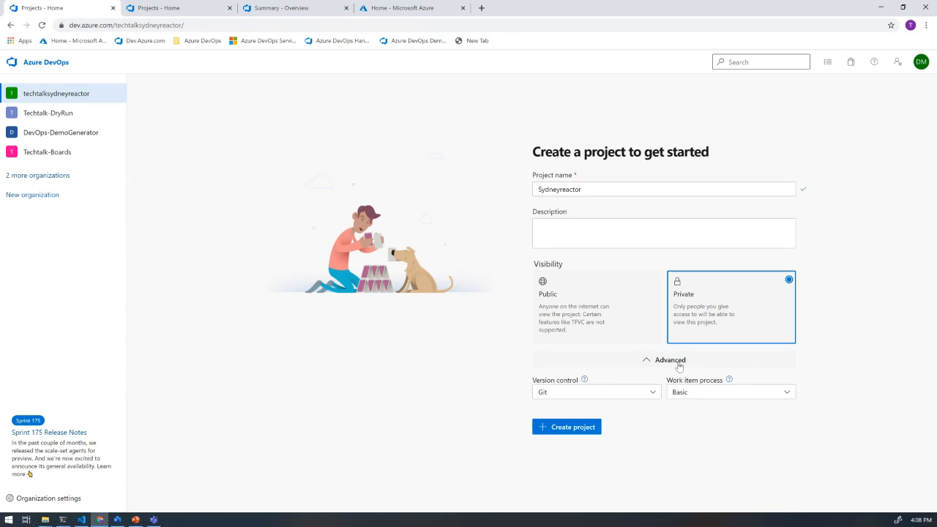
click(650, 395)
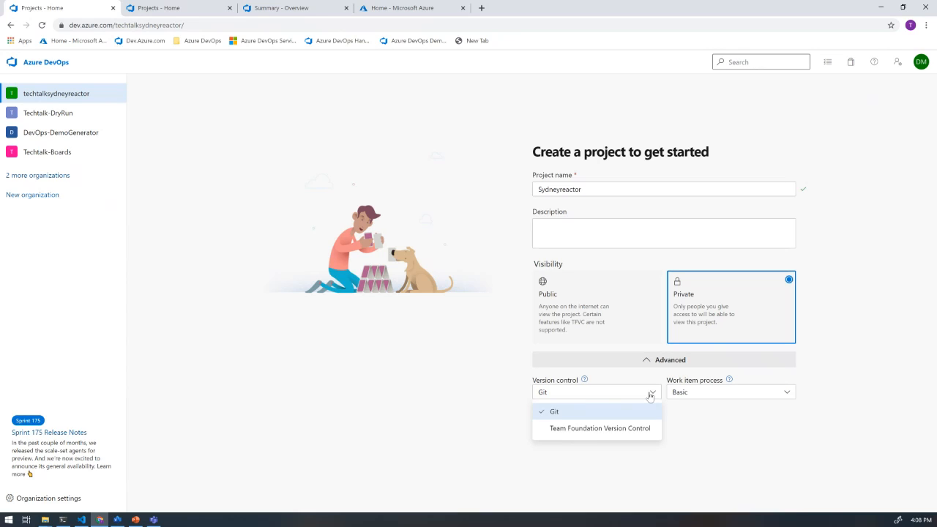
click(650, 395)
click(708, 397)
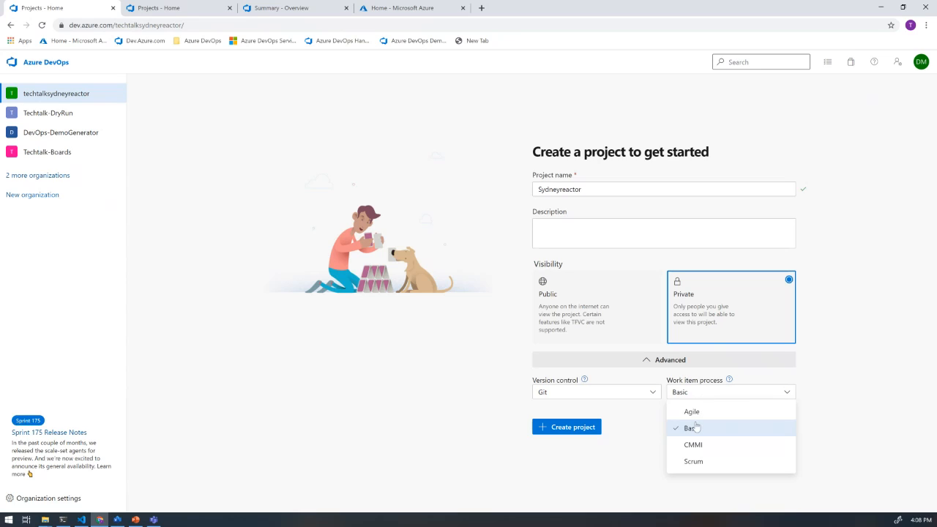
click(693, 413)
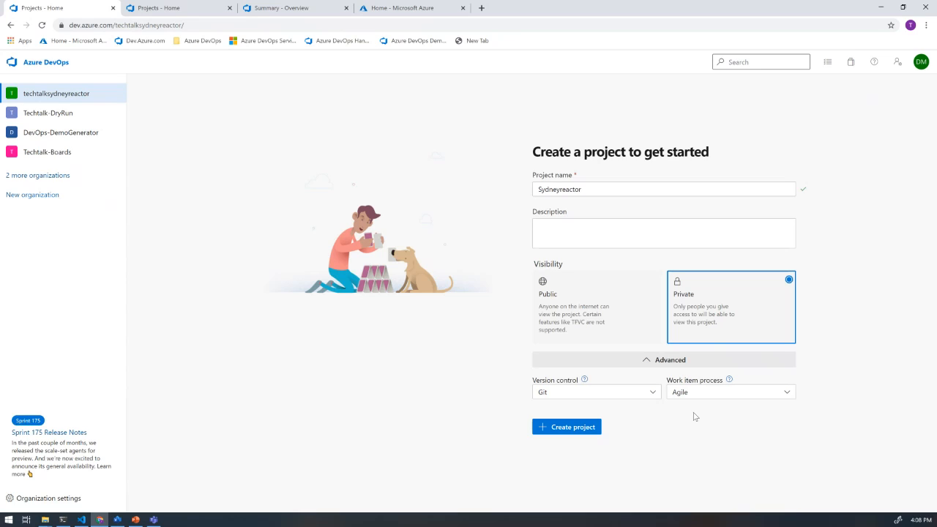
click(574, 427)
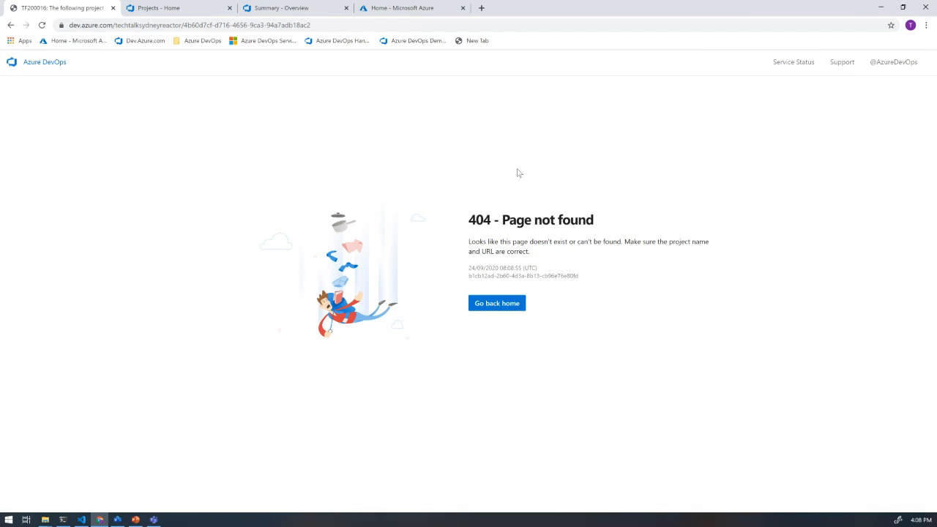
- Return to the organization's project list, open the Sydneyreactor project and show its team board with the welcome dialog dismissed
click(10, 24)
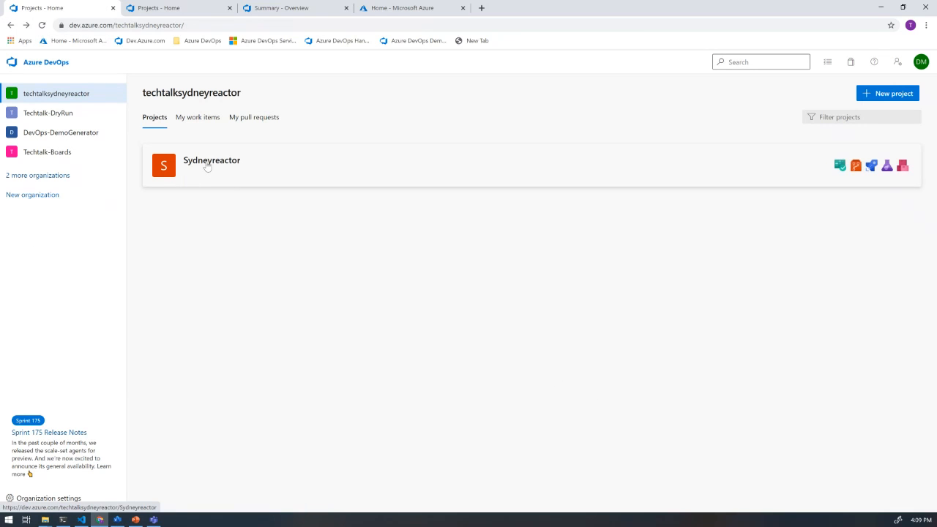
click(207, 164)
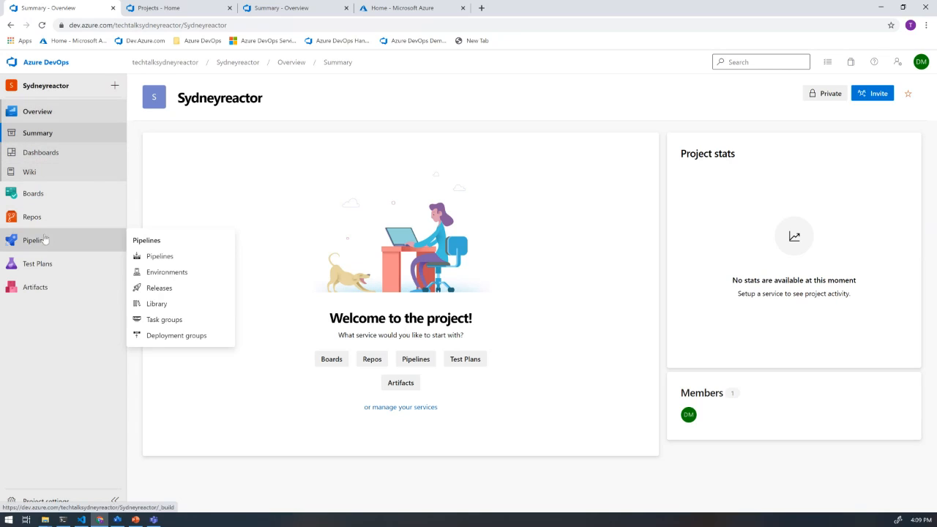
mouse_move(39, 195)
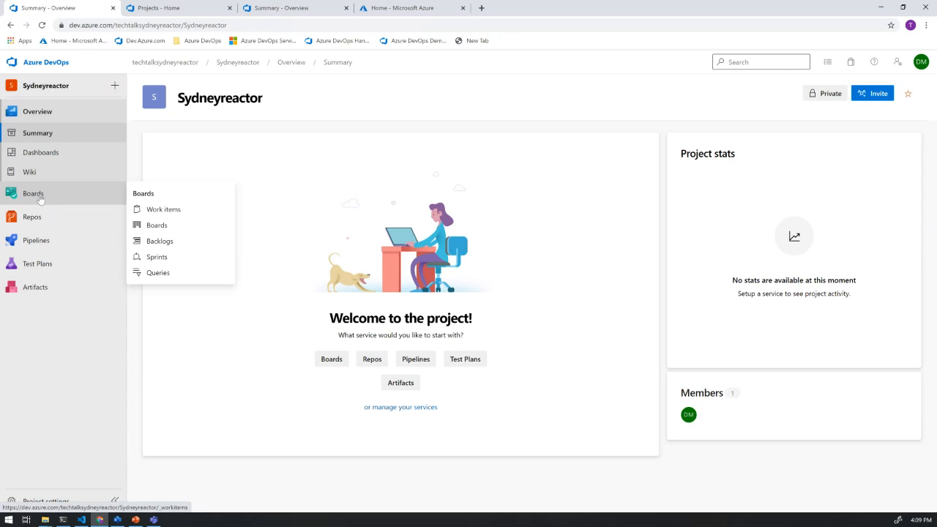
click(40, 197)
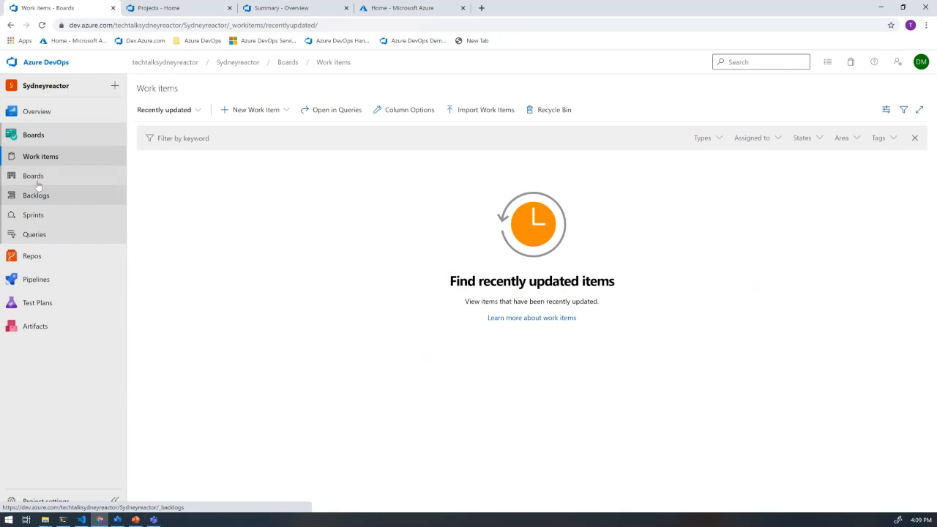
click(38, 183)
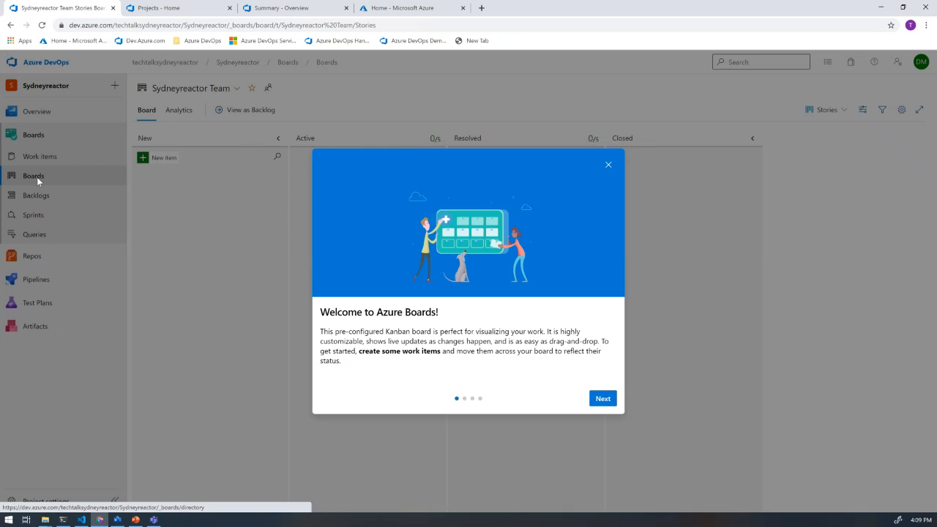
click(609, 167)
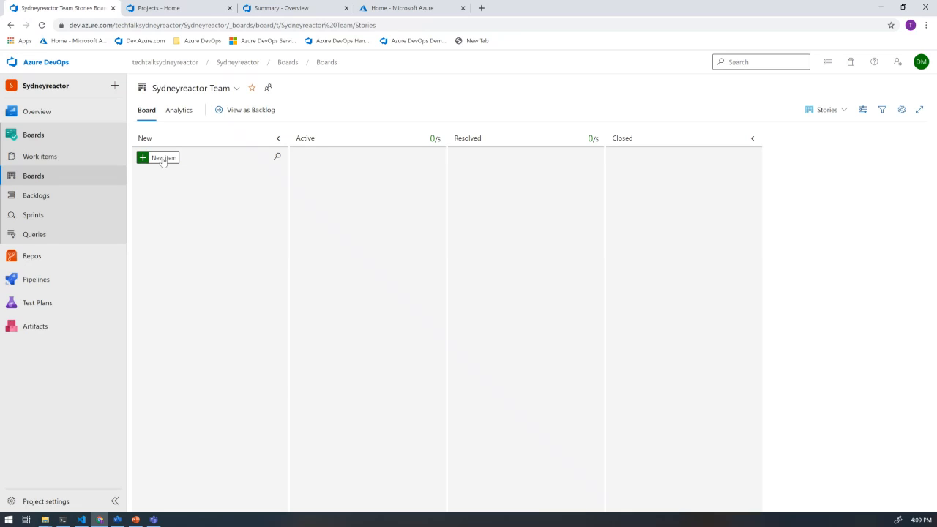
- Import work items into the project from Untitled query (1).csv and save the imported items
click(64, 162)
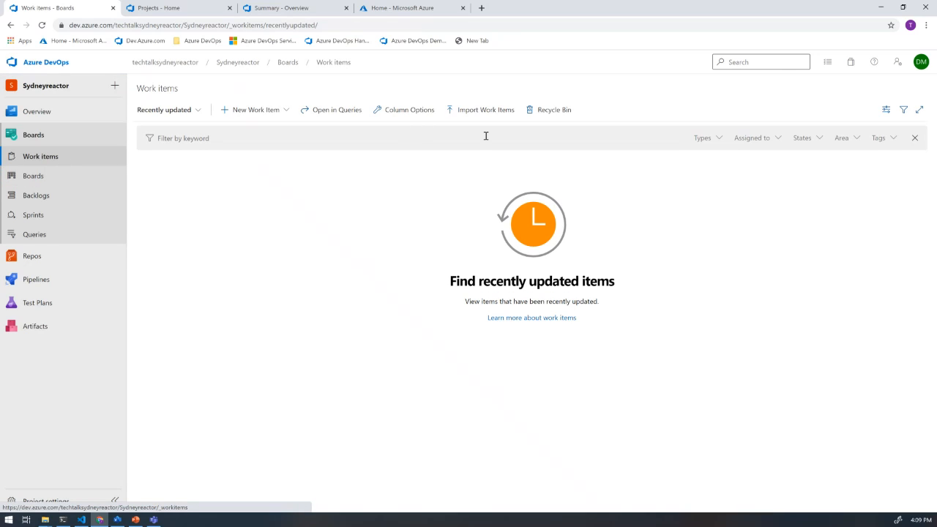
click(485, 110)
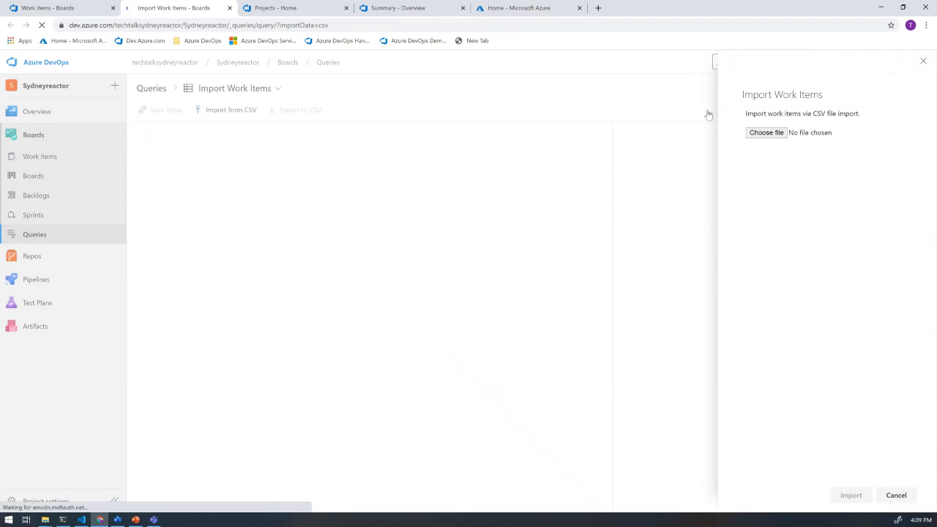
click(763, 133)
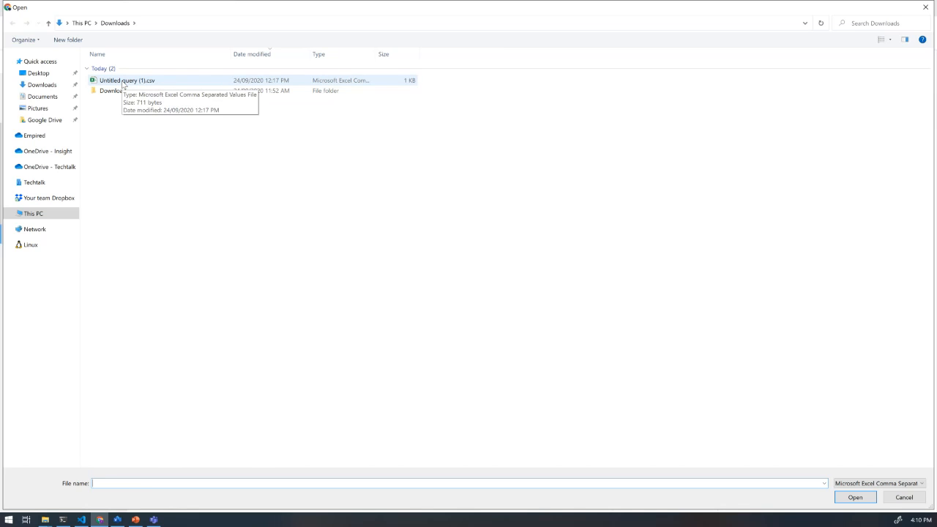
double_click(123, 82)
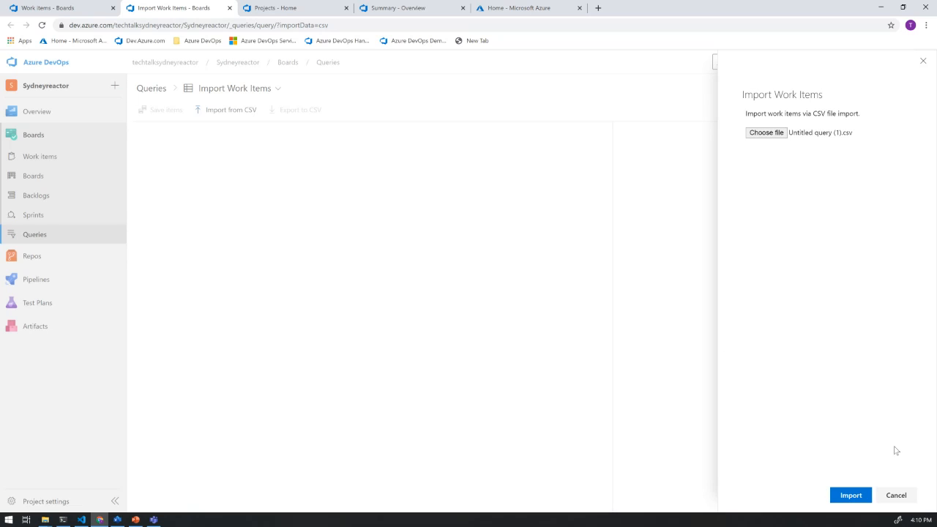
click(861, 495)
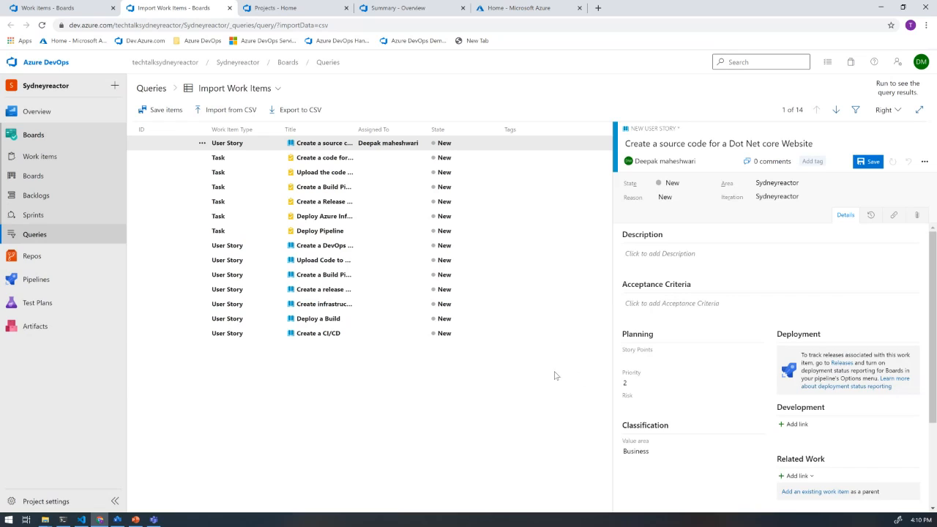
click(170, 110)
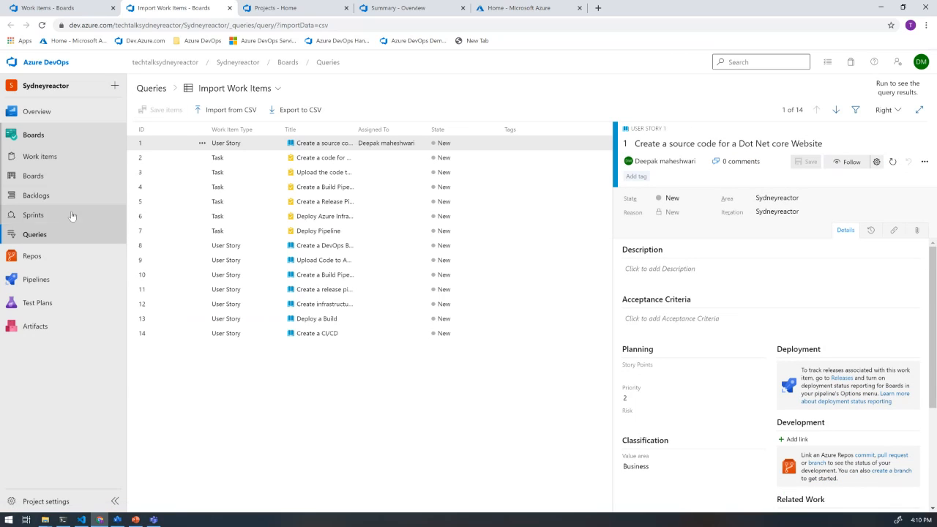
- On the team board, add the task "Source code should be created in VS Code" to the user story "Create a source code for a Dot Net core Website"
click(41, 183)
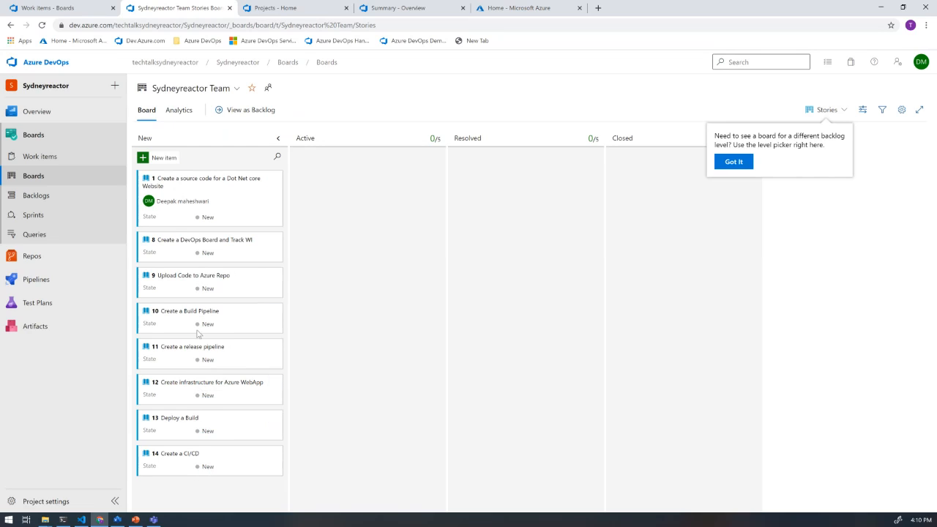
click(209, 218)
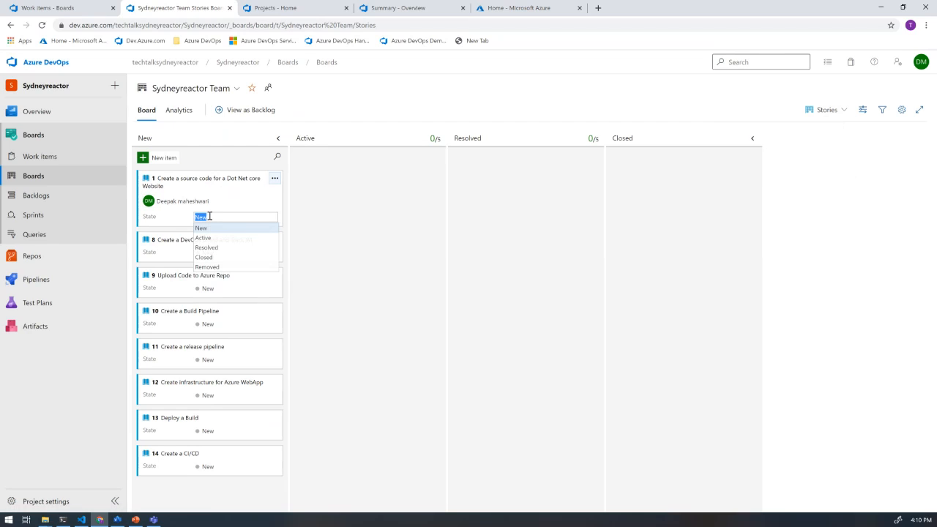
click(275, 178)
click(274, 177)
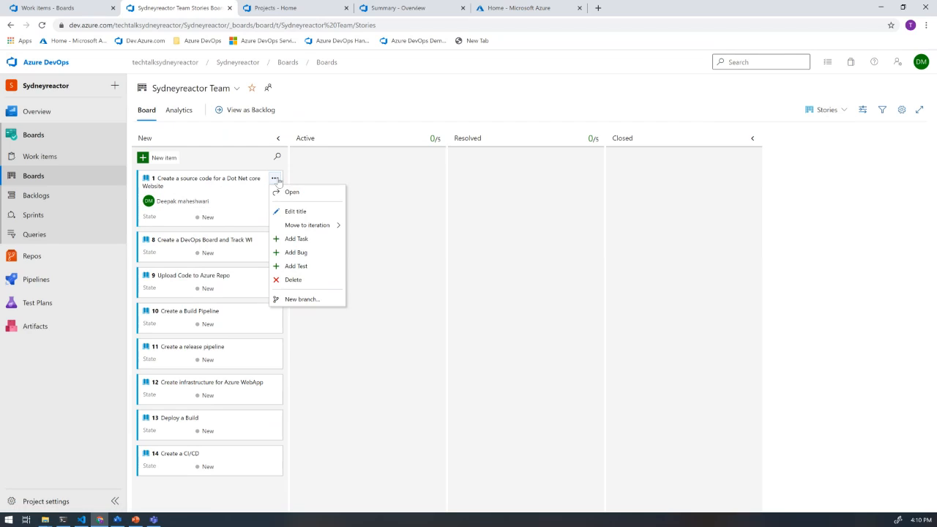
click(306, 240)
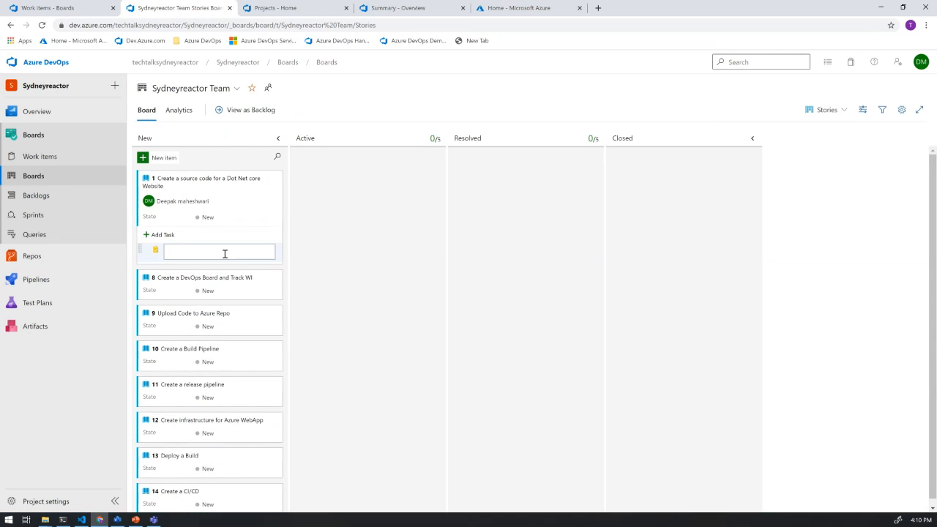
text(Source code should be created in VS Code)
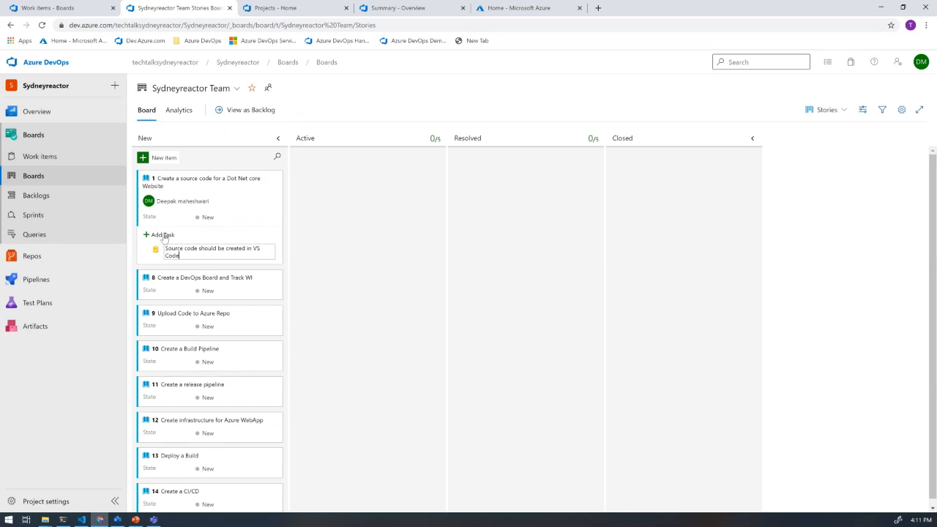
click(307, 248)
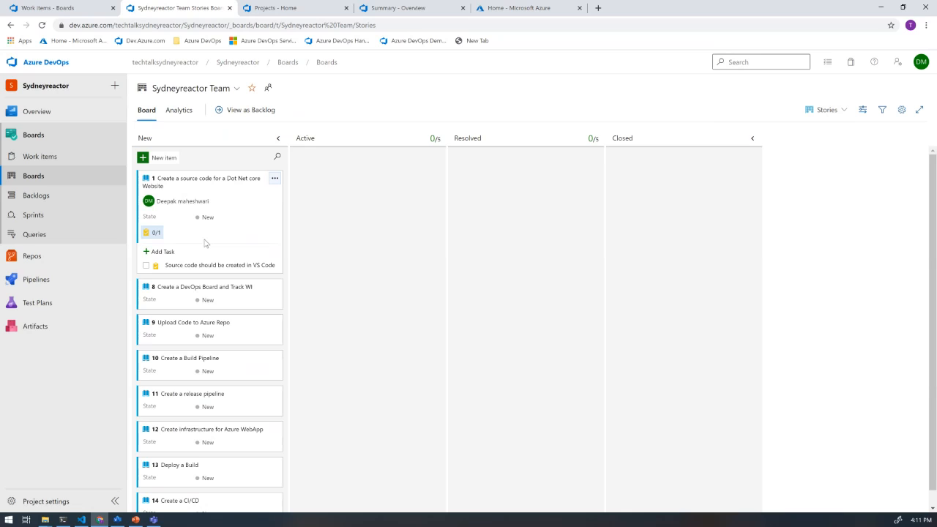
- Move the Dot Net core Website user story to Active and then to Resolved, and view the project's work items list
drag(249, 238, 364, 229)
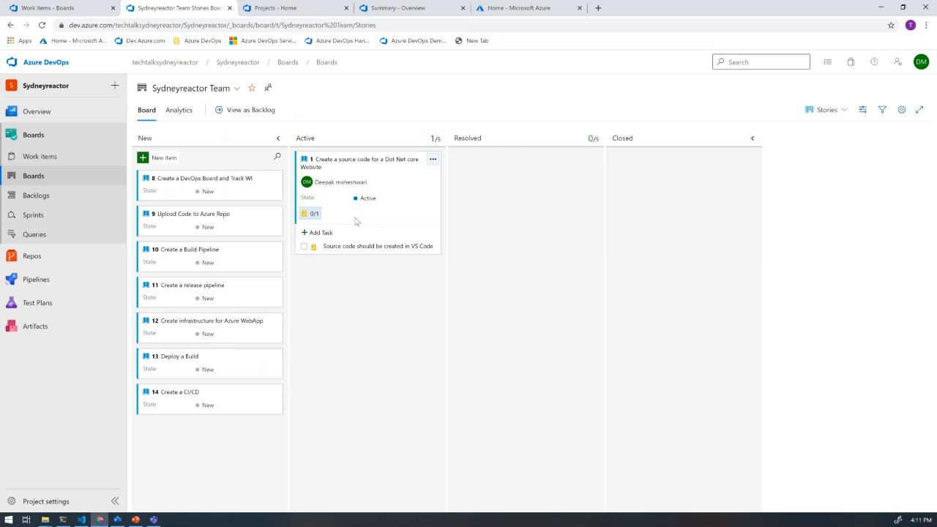
drag(355, 221, 515, 213)
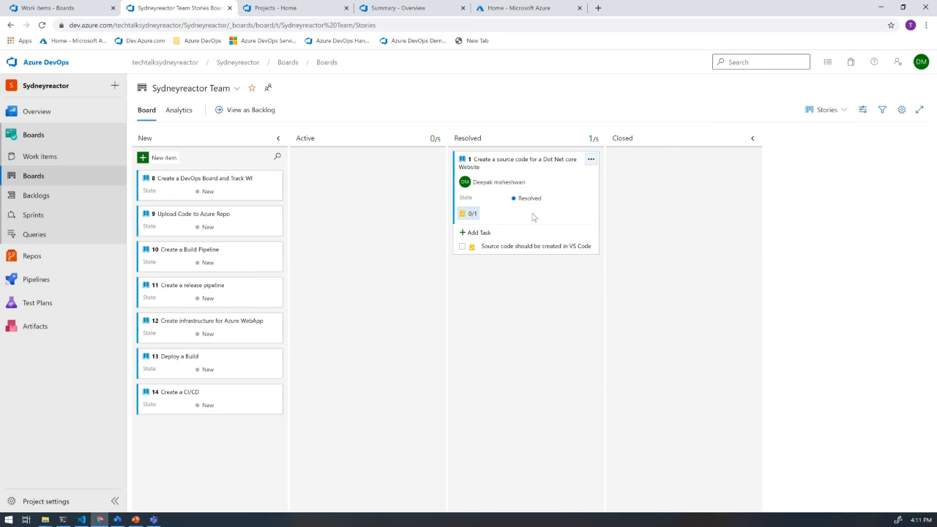
click(41, 157)
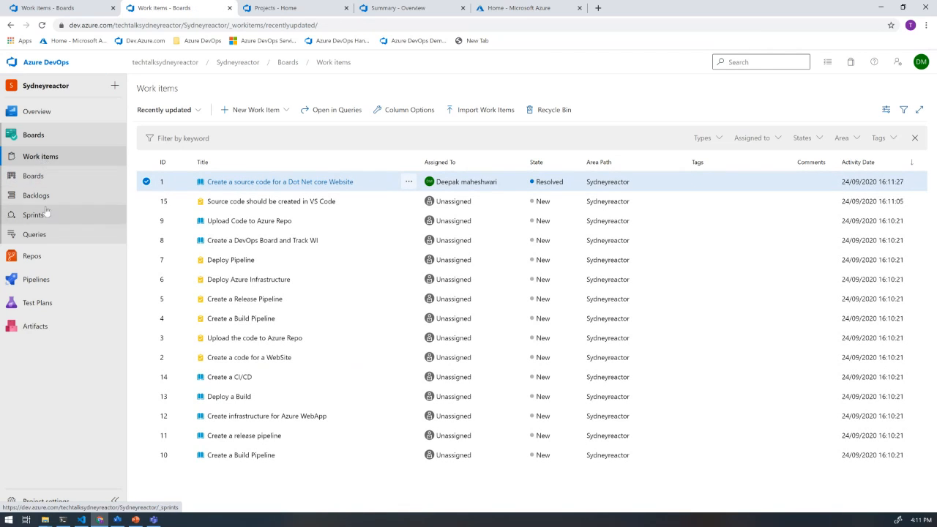
- In the team backlog, assign the user story "Create a release pipeline" to Iteration 3
click(37, 196)
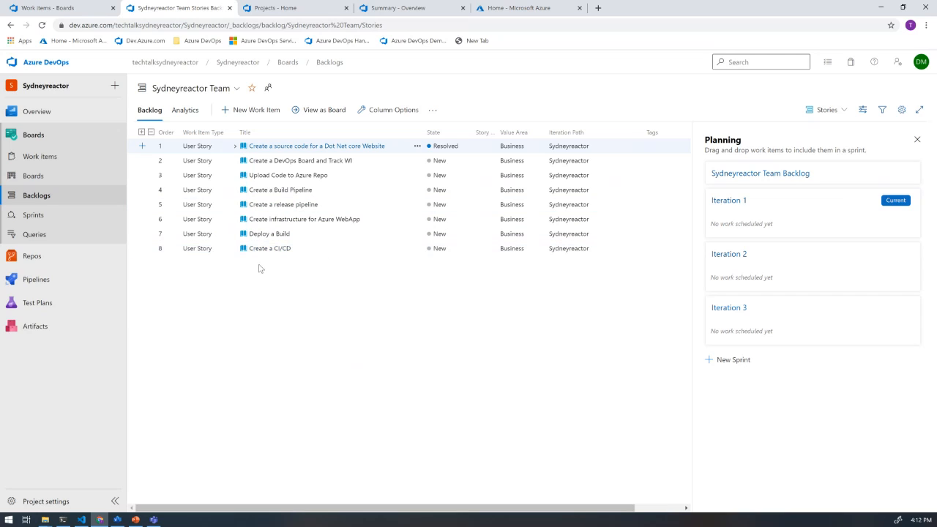
click(721, 362)
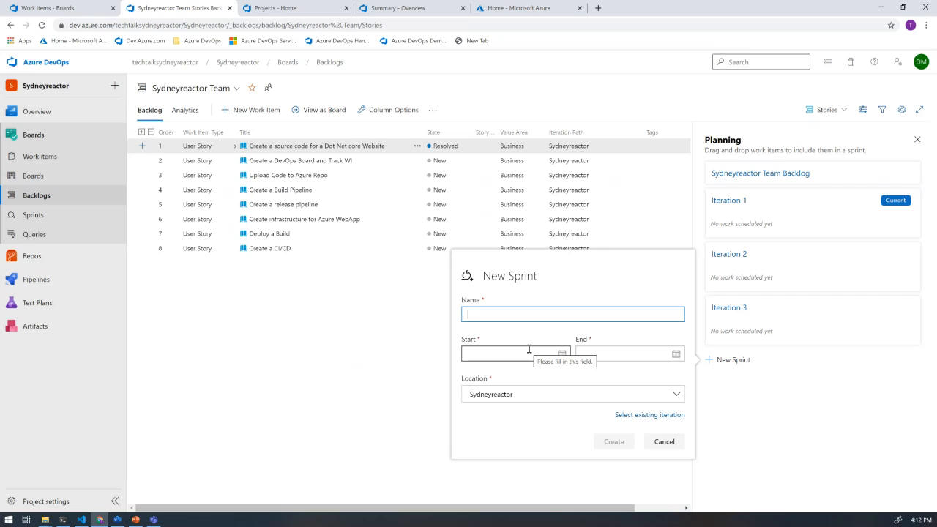
click(664, 441)
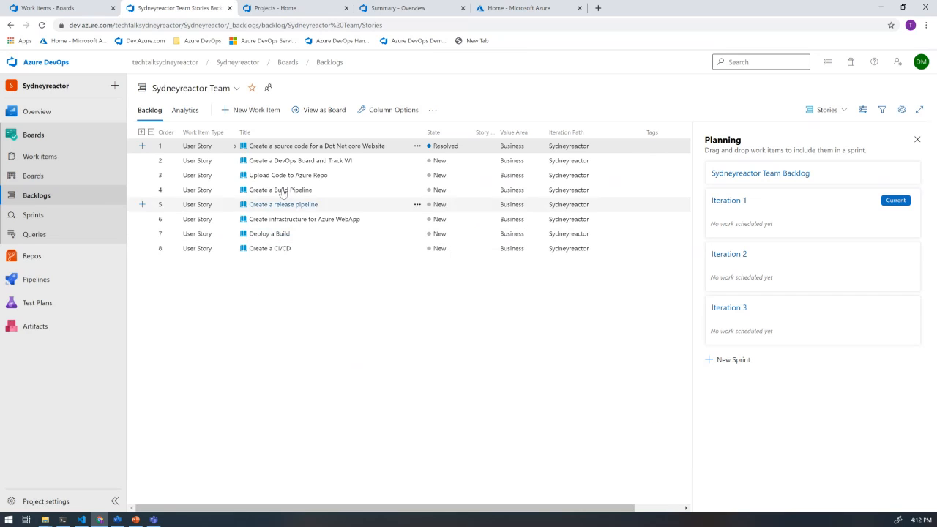
drag(293, 210, 802, 311)
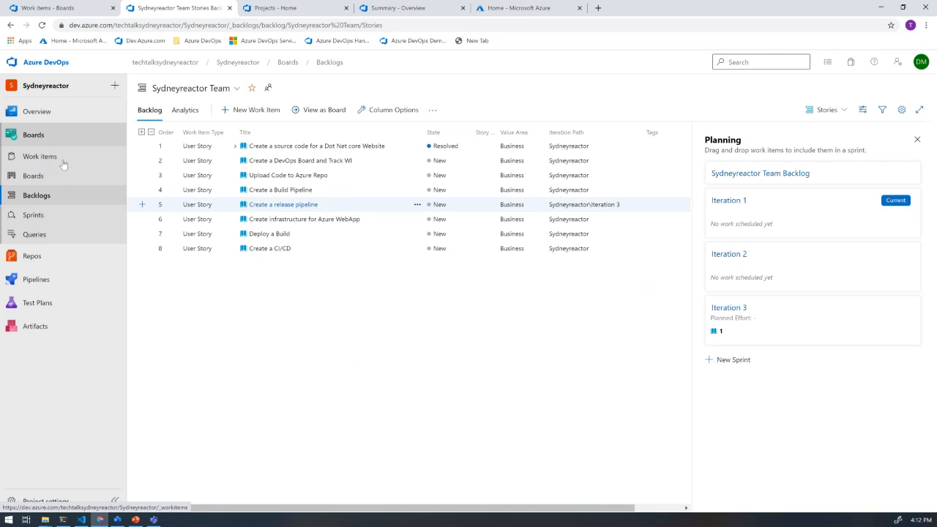
- Switch to the PowerPoint presentation, show the Azure Repos slide and the following Demo slide, and return to Azure DevOps
mouse_move(95, 287)
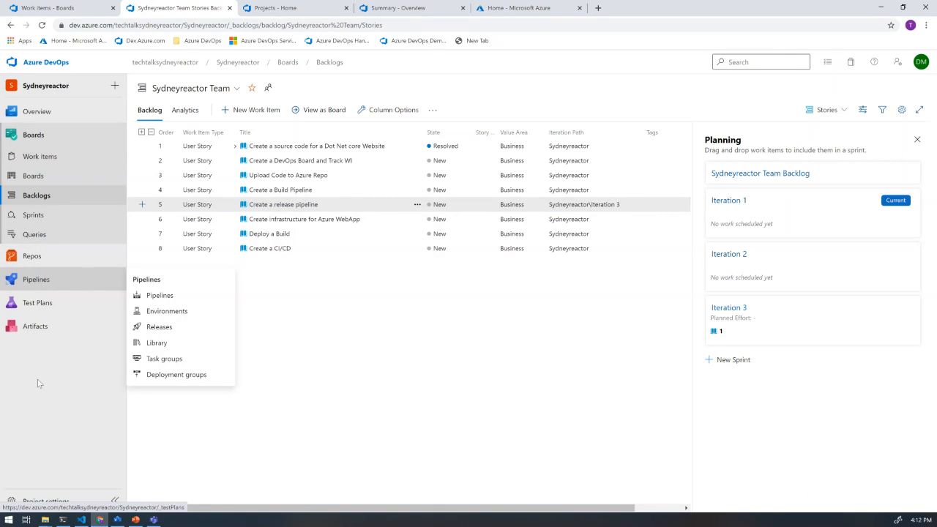
click(135, 520)
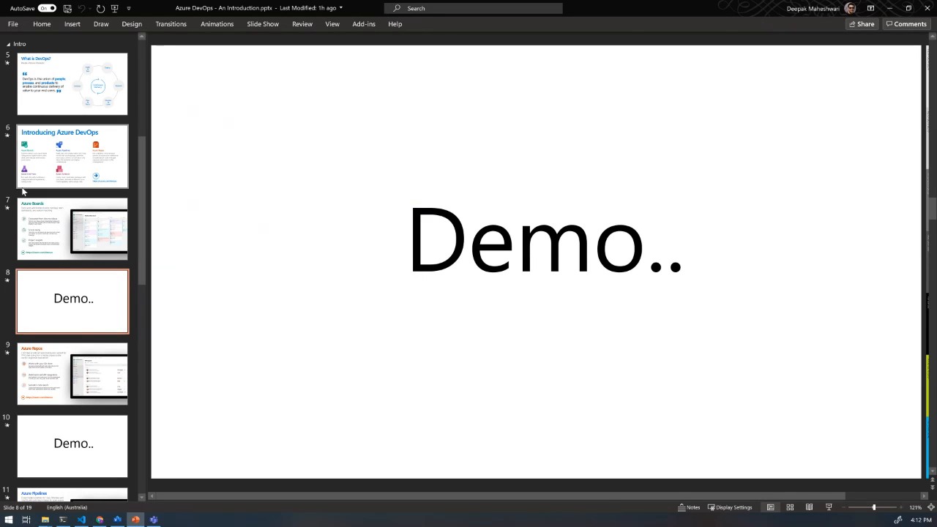
scroll(53, 243, down, 2)
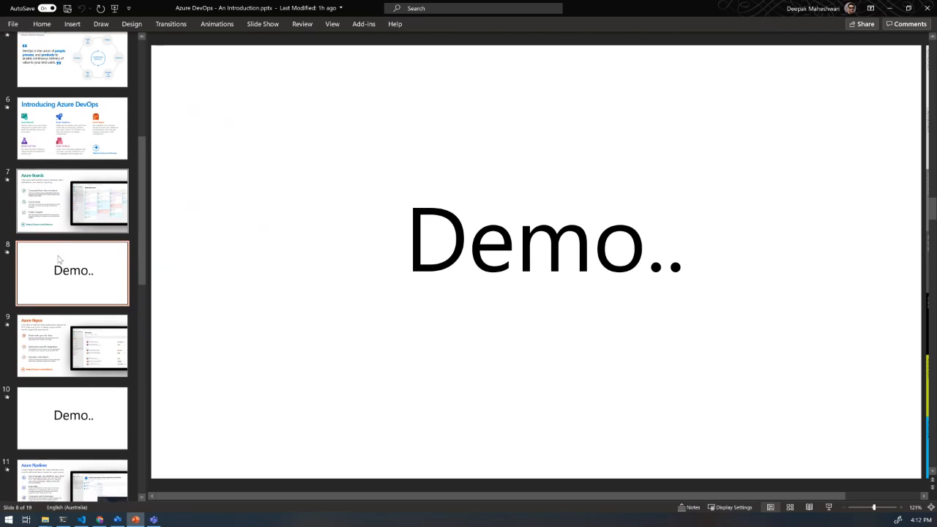
scroll(59, 260, down, 1)
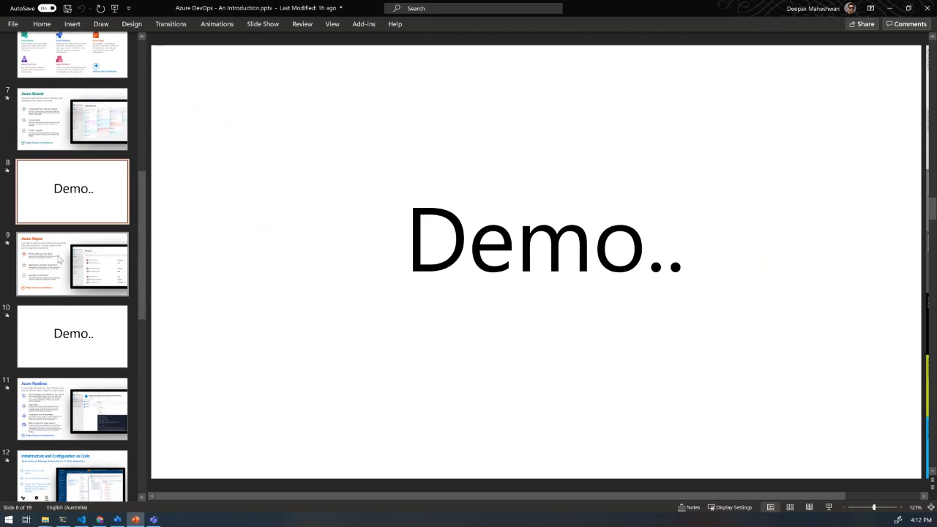
click(60, 259)
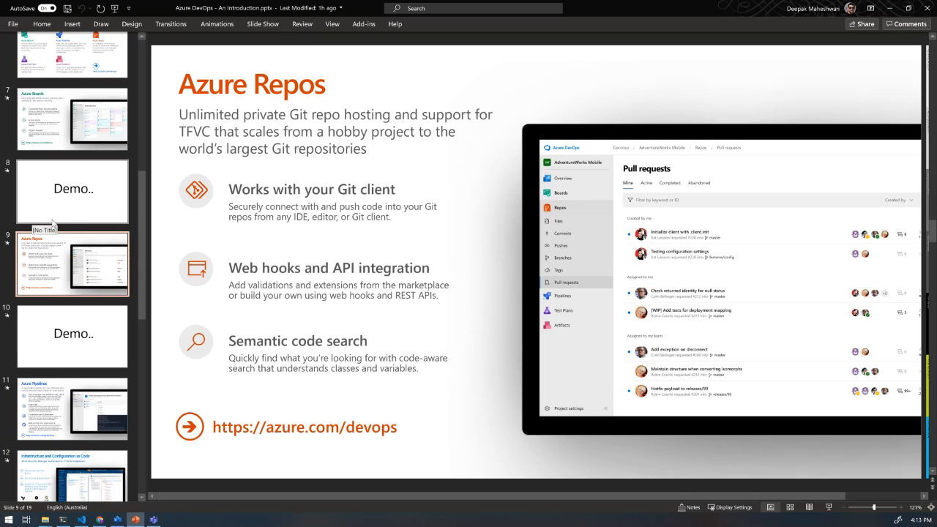
click(73, 354)
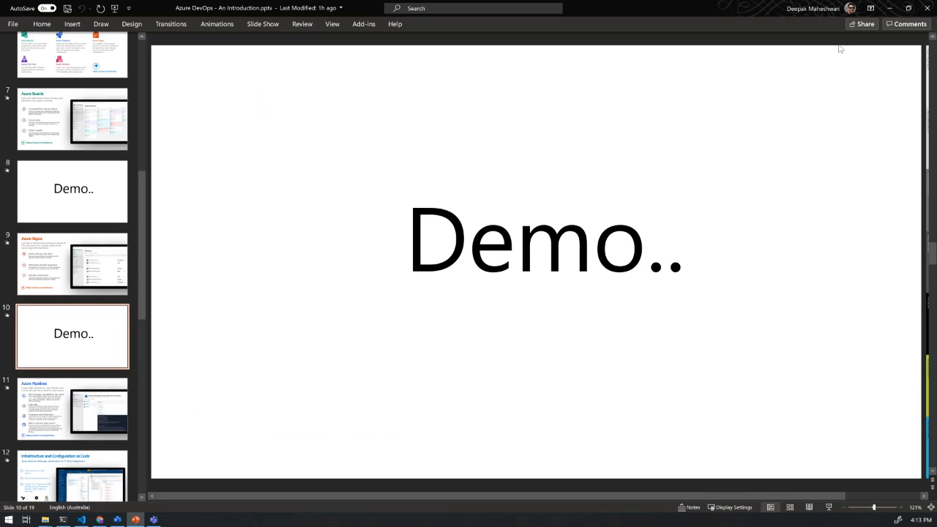
click(889, 8)
- Open the files page of the Sydneyreactor project's repository
mouse_move(117, 260)
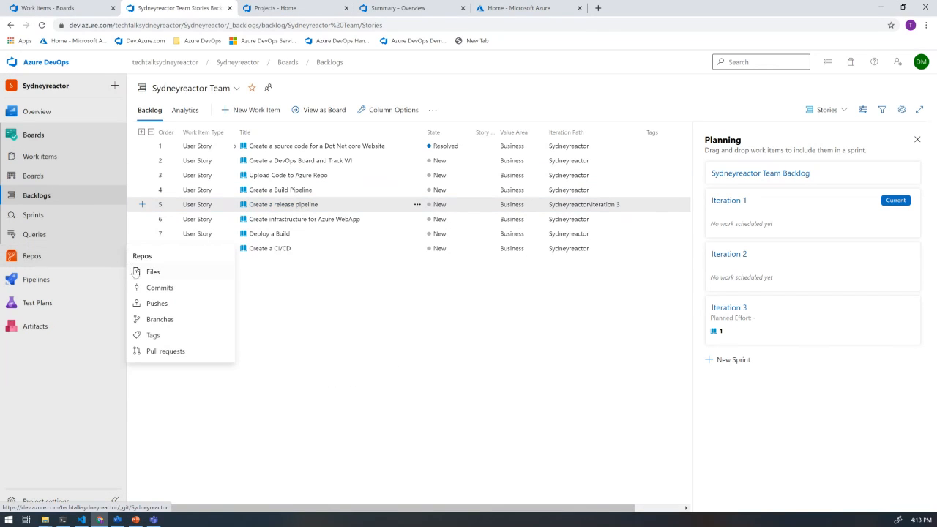
mouse_move(61, 268)
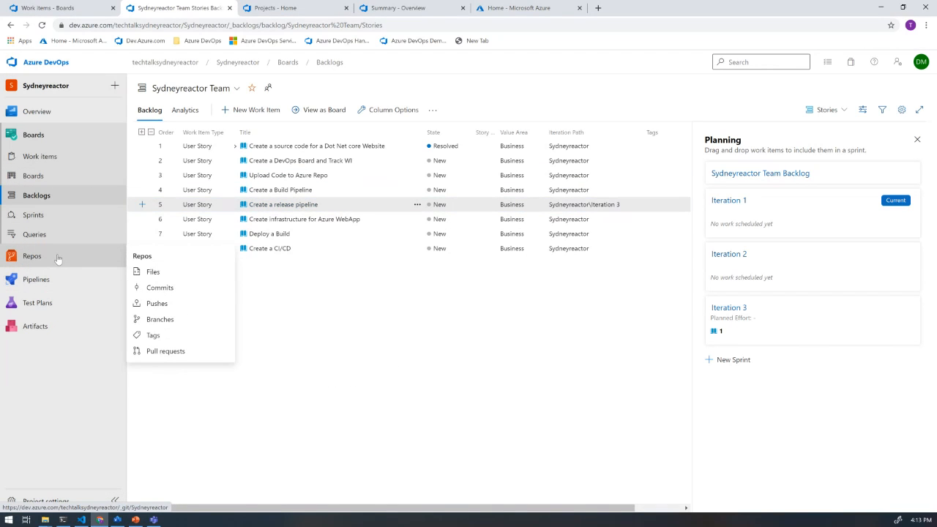
click(57, 259)
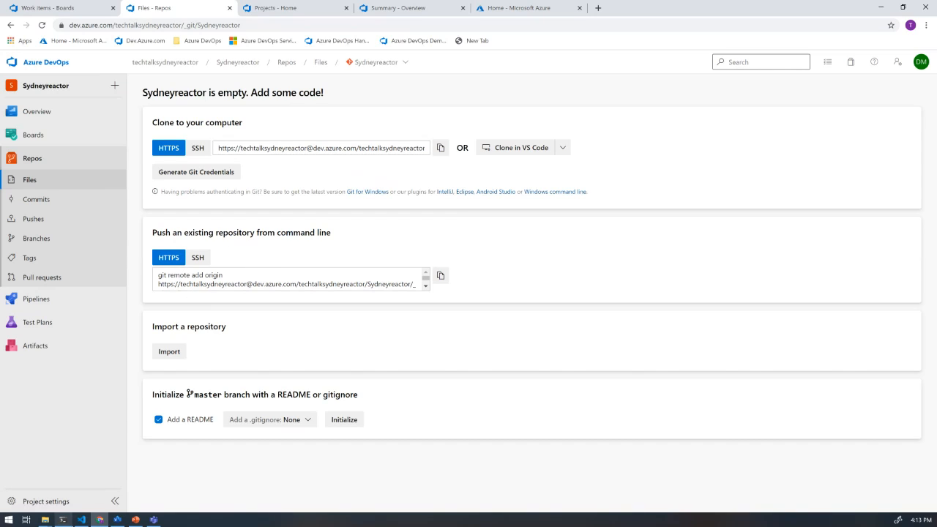
- Switch to the terminal, list the contents of the livedemo folder and initialize a Git repository there with git init
mouse_move(69, 521)
click(65, 520)
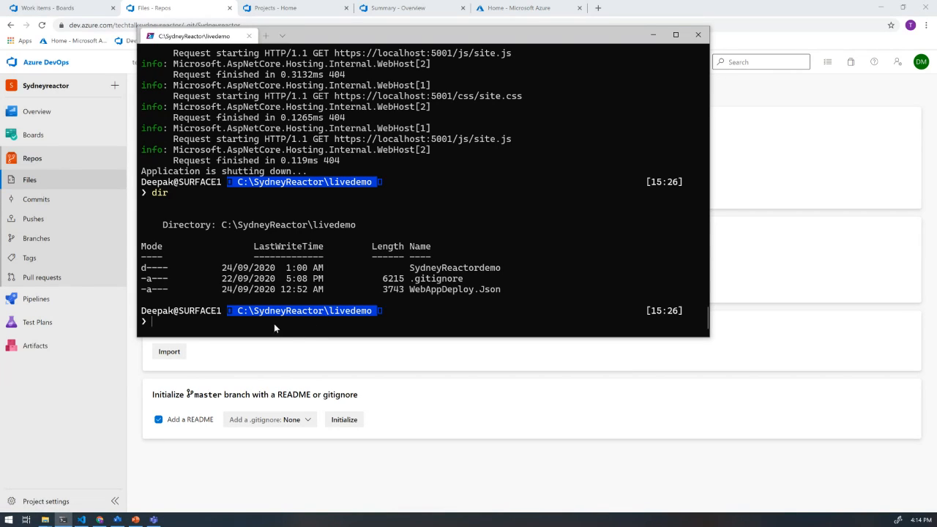
text(dir)
key(Return)
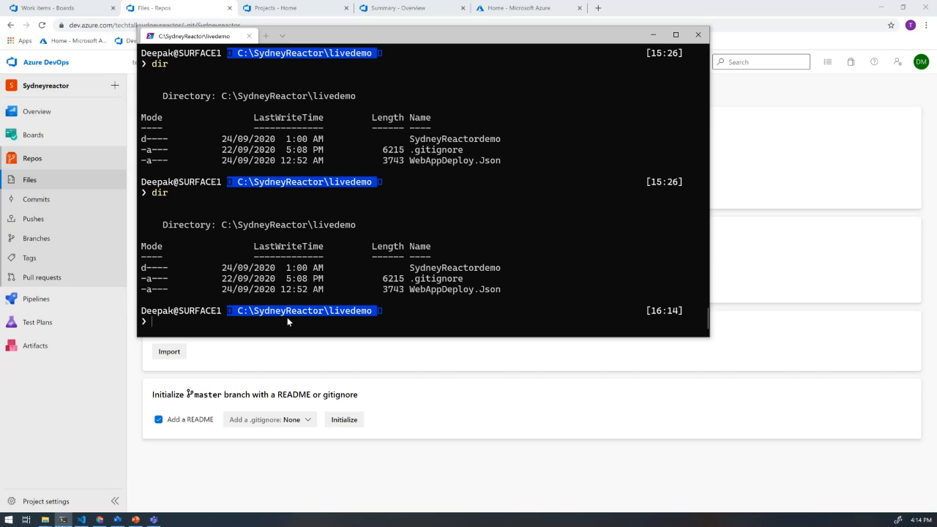
text(git init)
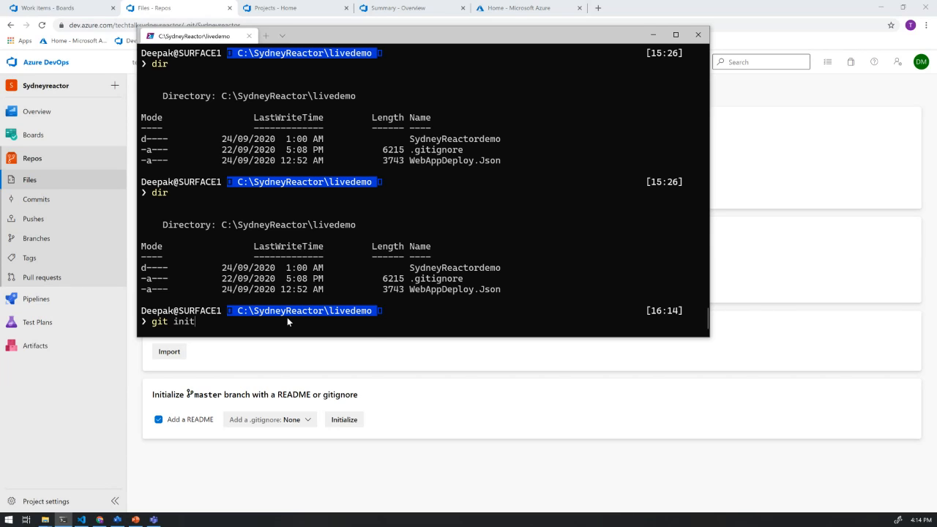
key(Return)
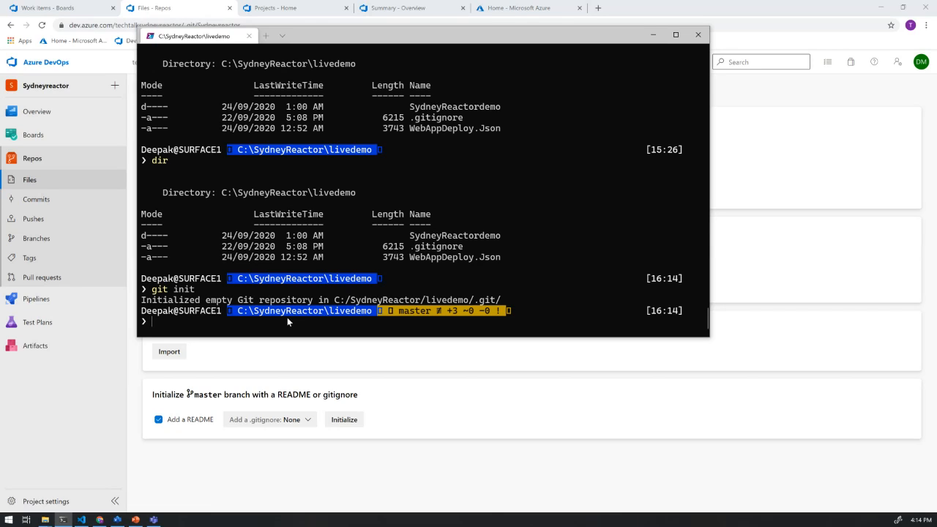
- Stage all files in the livedemo folder with git add
text(git add .)
key(Return)
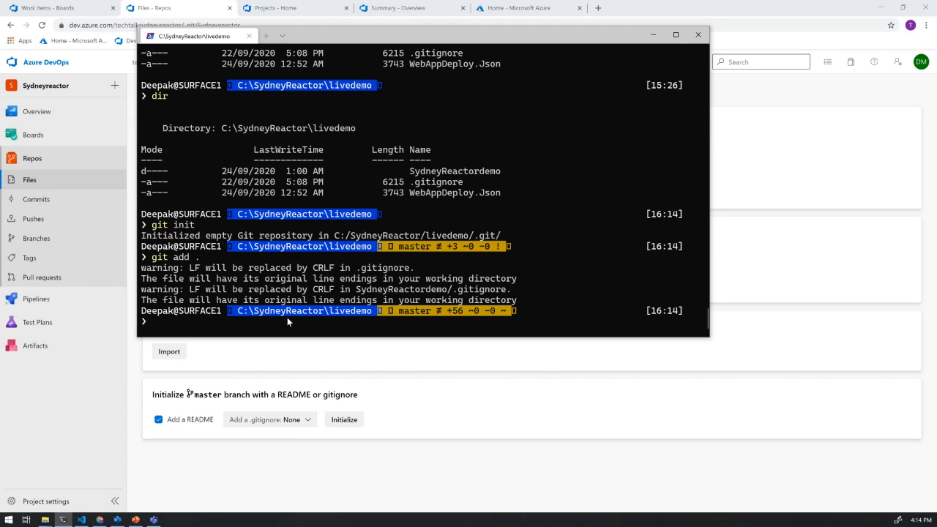
- Commit the staged files with the message "initial commit"
text(git commit -m "initial commit")
key(Return)
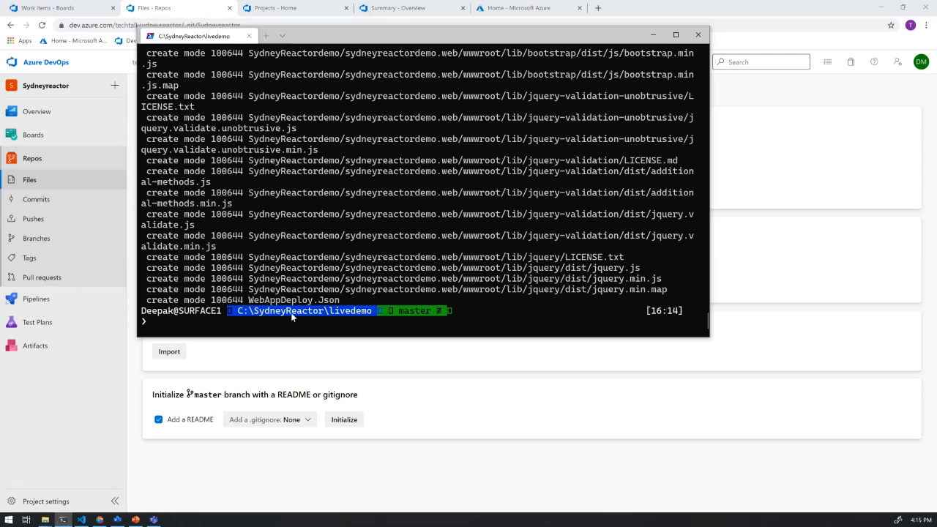
- Copy the HTTPS commands for pushing an existing repository from the Sydneyreactor files page and paste them into a blank Notepad document
click(111, 364)
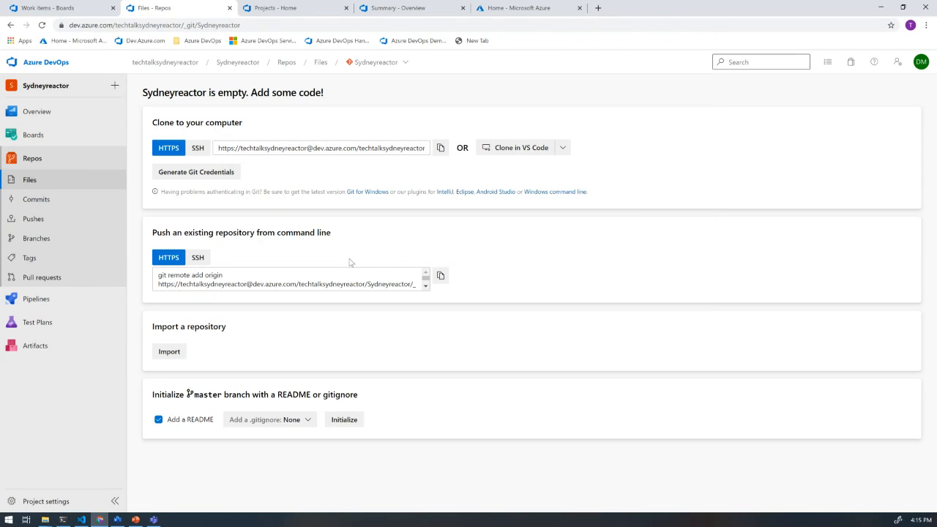
click(441, 278)
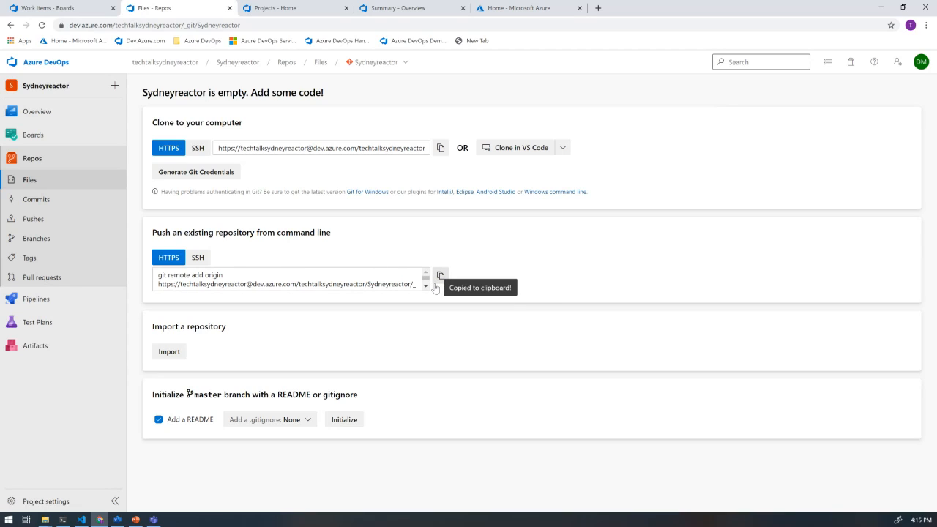
key(alt+Tab)
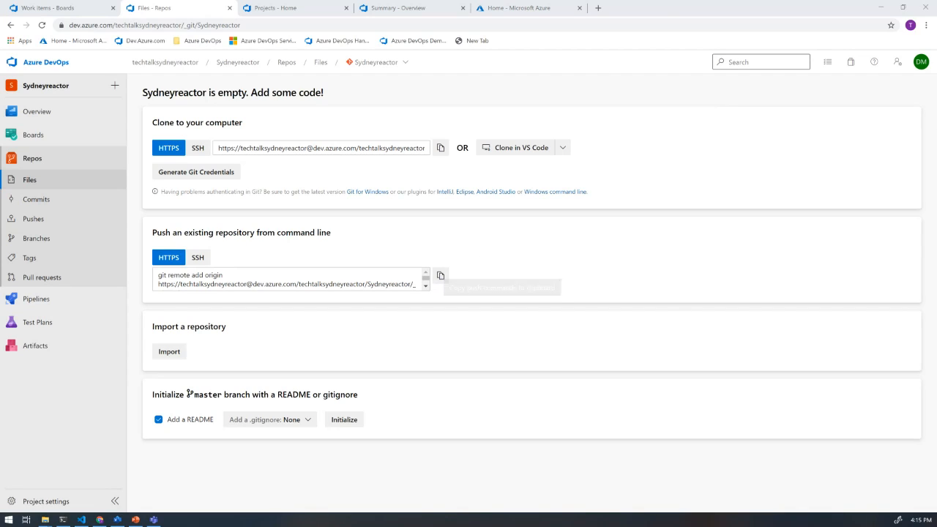
drag(936, 207, 530, 186)
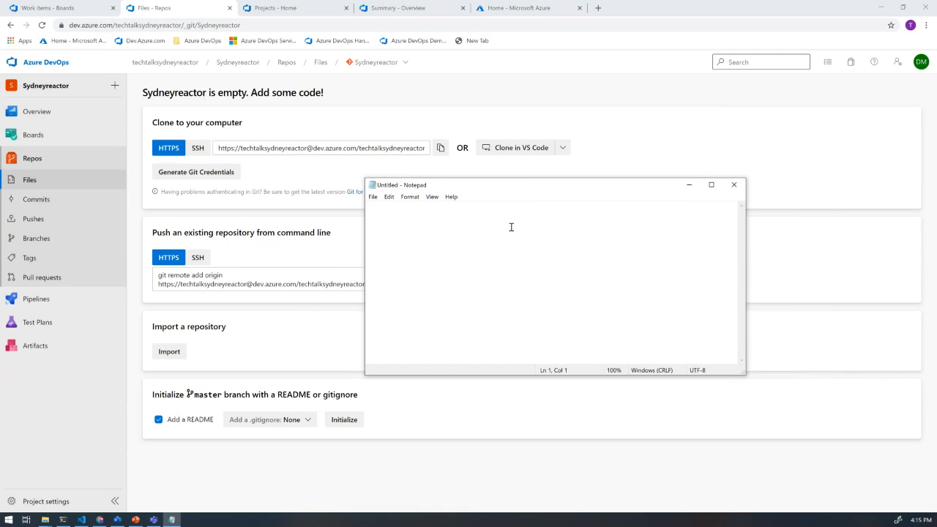
key(ctrl+v)
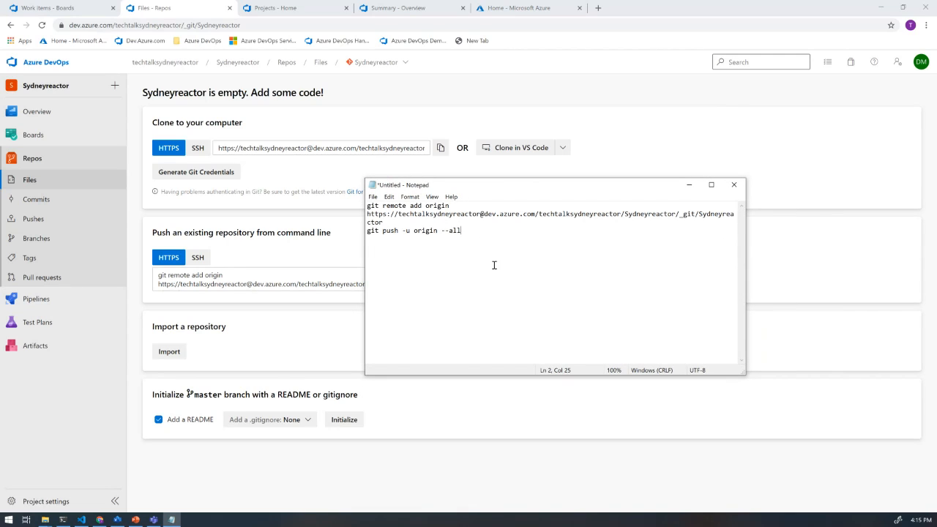
- Separate the two Git commands in Notepad with a blank line, and run the git remote add origin command for the Sydneyreactor repository in the terminal
click(407, 222)
key(Return)
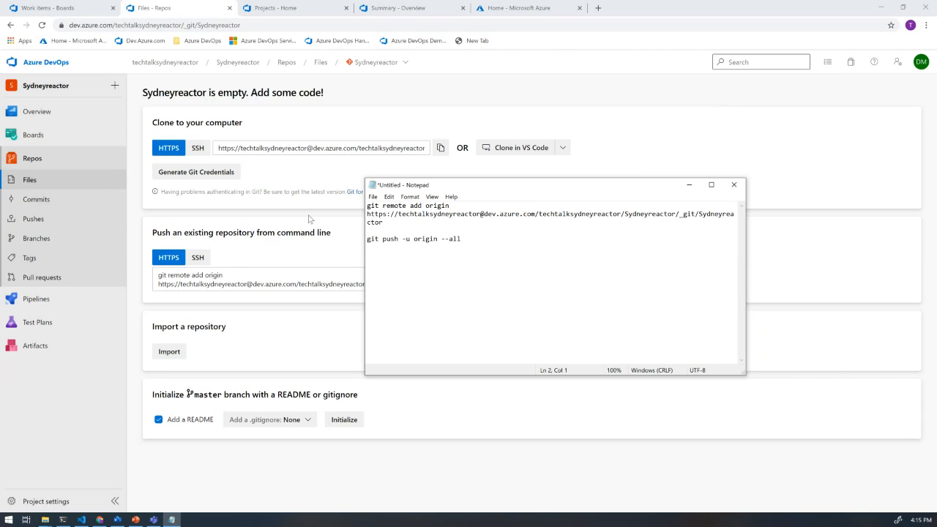
drag(384, 222, 361, 201)
key(ctrl+c)
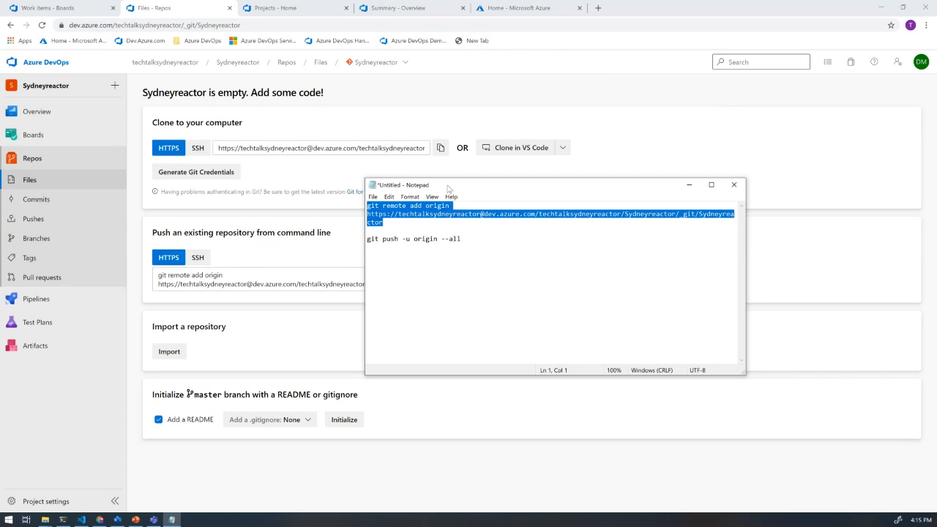
click(64, 521)
key(ctrl+v)
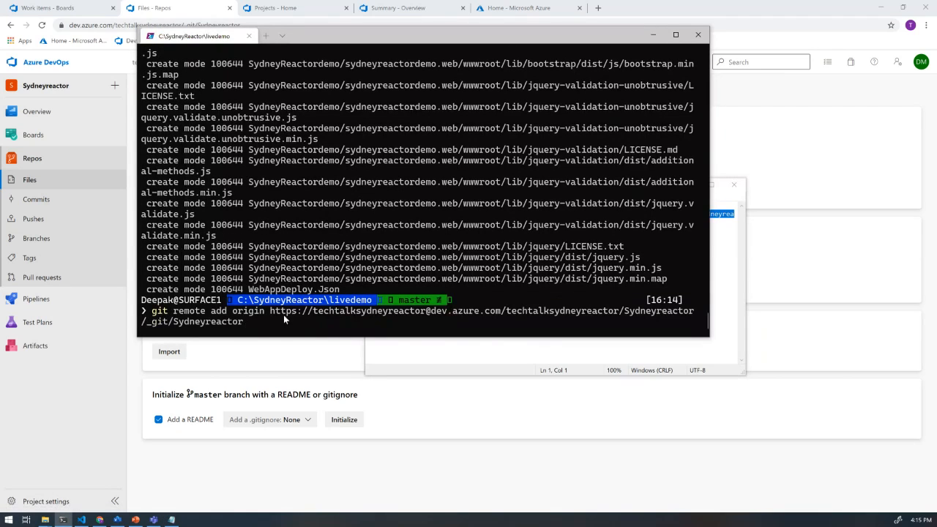
key(Return)
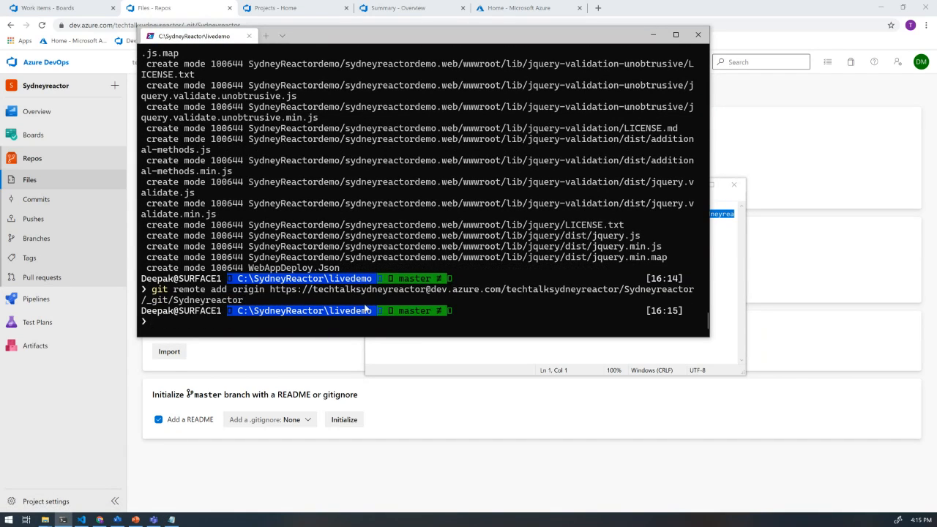
- Run git push -u origin --all in the terminal, authenticating with the first listed account, and open the Sydneyreactor repository's files in the browser
click(627, 347)
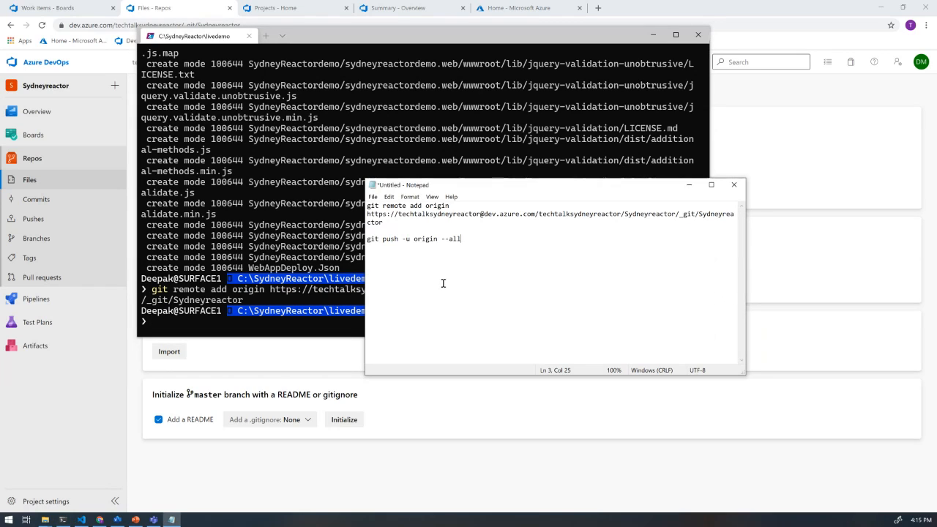
drag(467, 241, 367, 241)
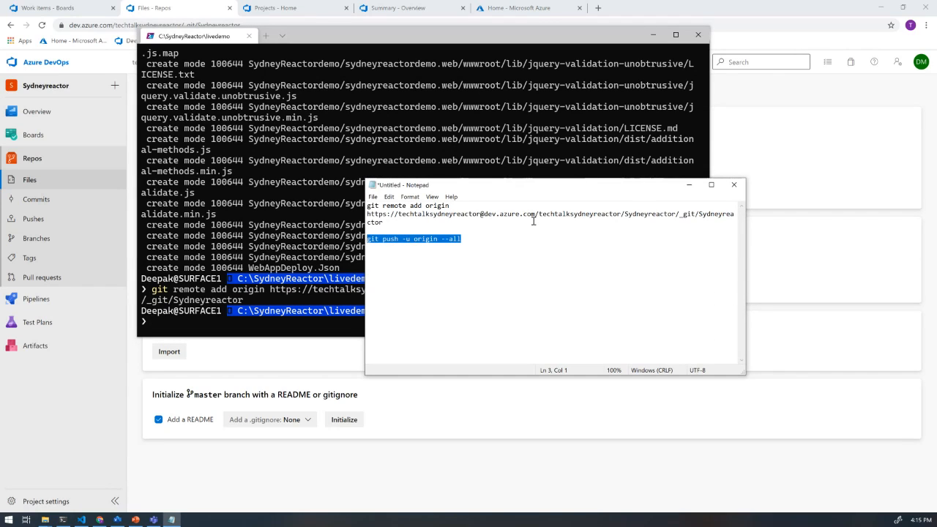
key(ctrl+c)
click(222, 322)
right_click(222, 321)
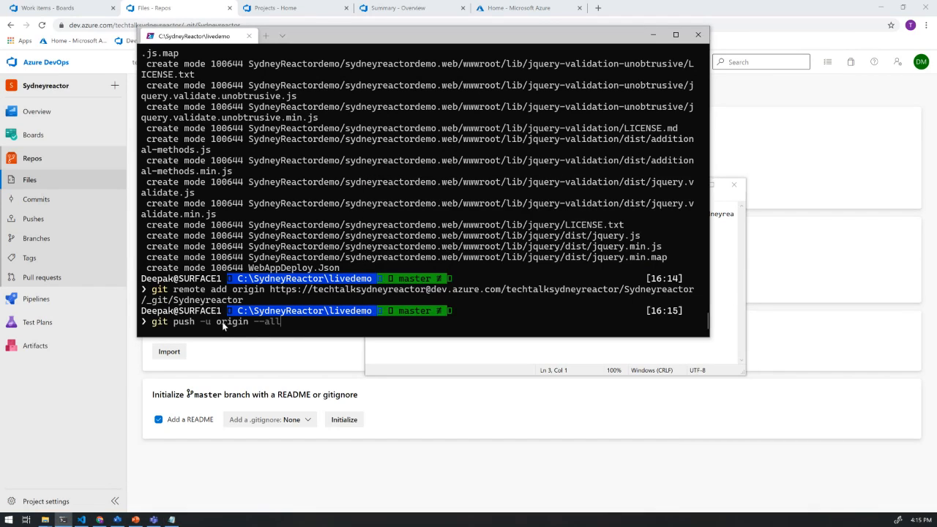
key(Return)
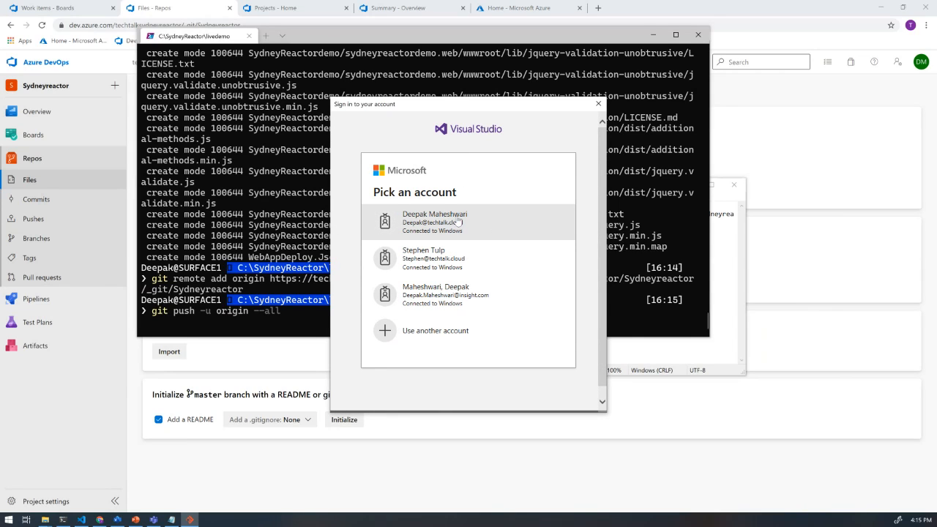
click(456, 222)
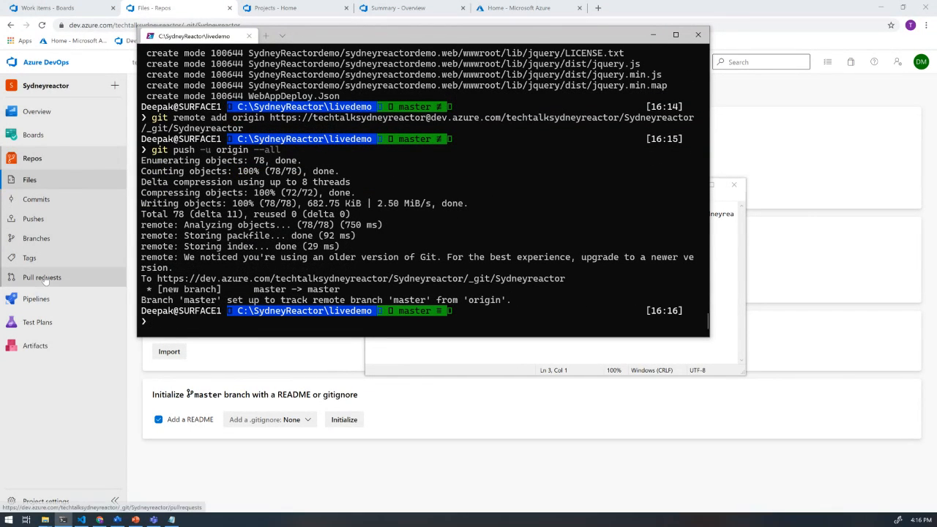
click(38, 183)
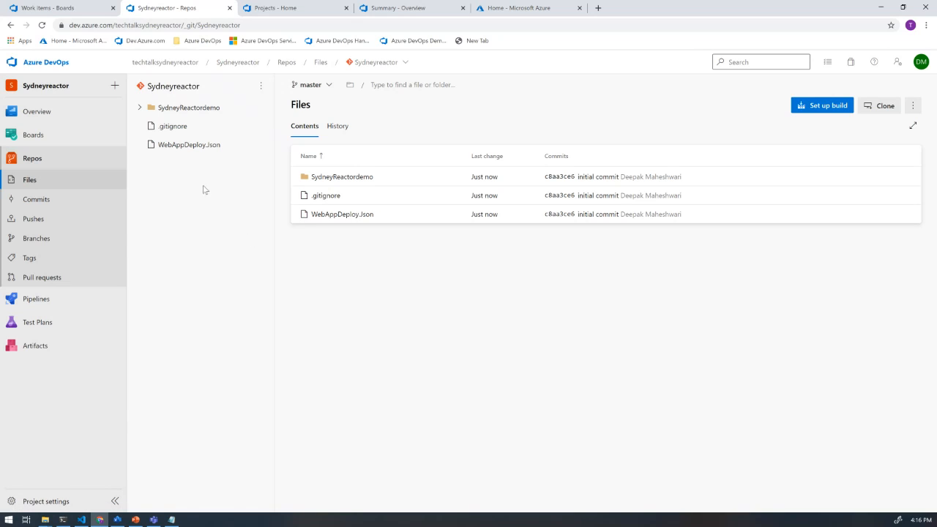
- Switch to the Azure DevOps introduction presentation in PowerPoint and show slide 11, Azure Pipelines
click(136, 520)
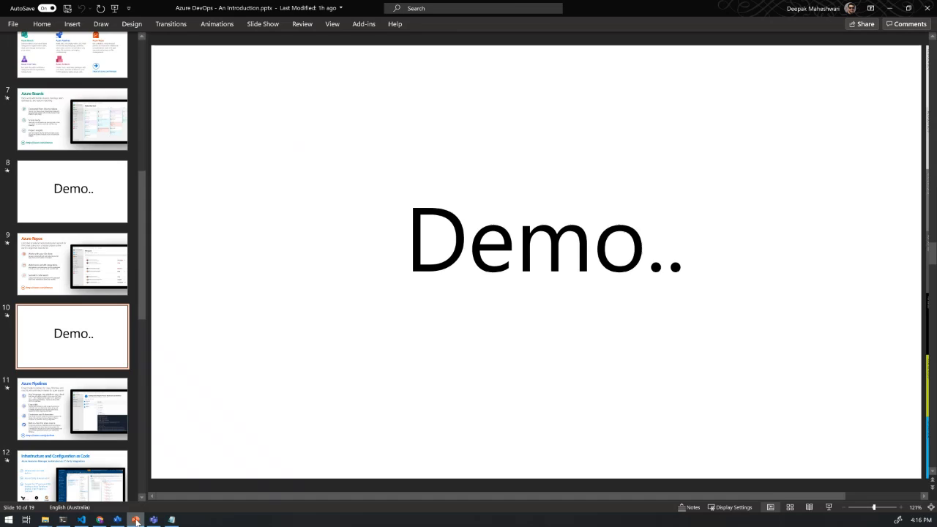
scroll(95, 282, down, 2)
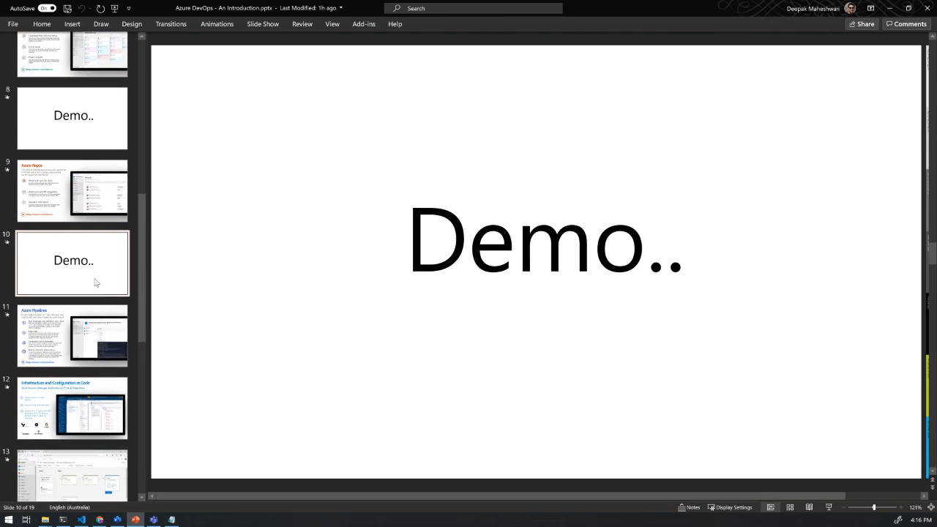
scroll(95, 282, down, 3)
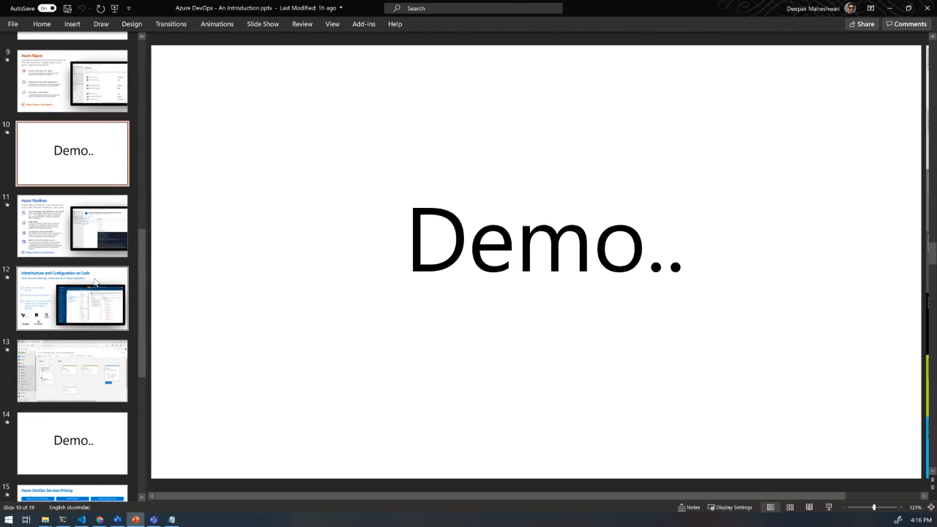
click(74, 223)
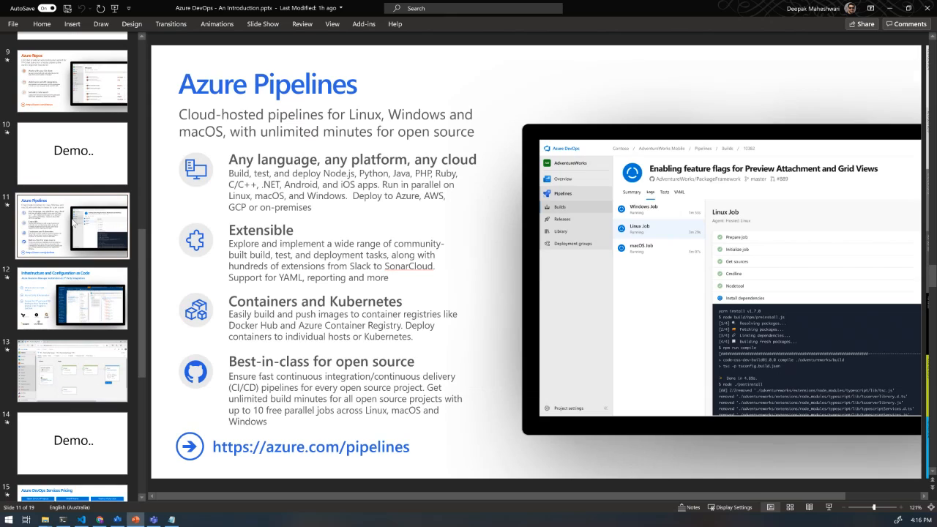
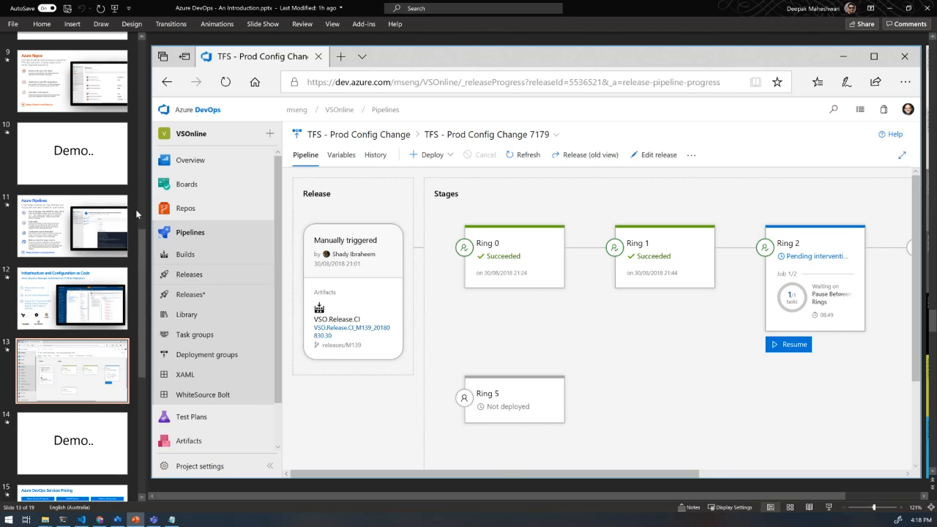
- Show slide 14, the Demo slide, and minimise the presentation to return to Azure DevOps in the browser
scroll(73, 249, down, 3)
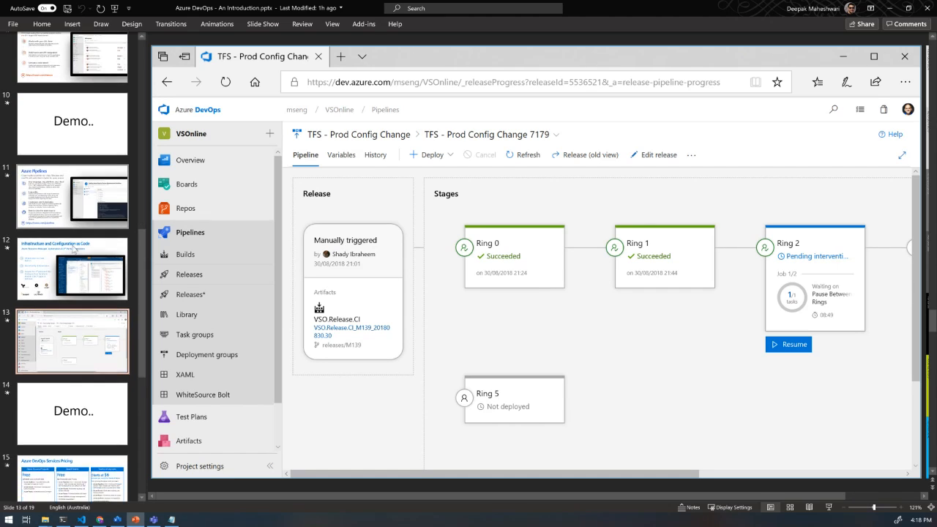
click(73, 296)
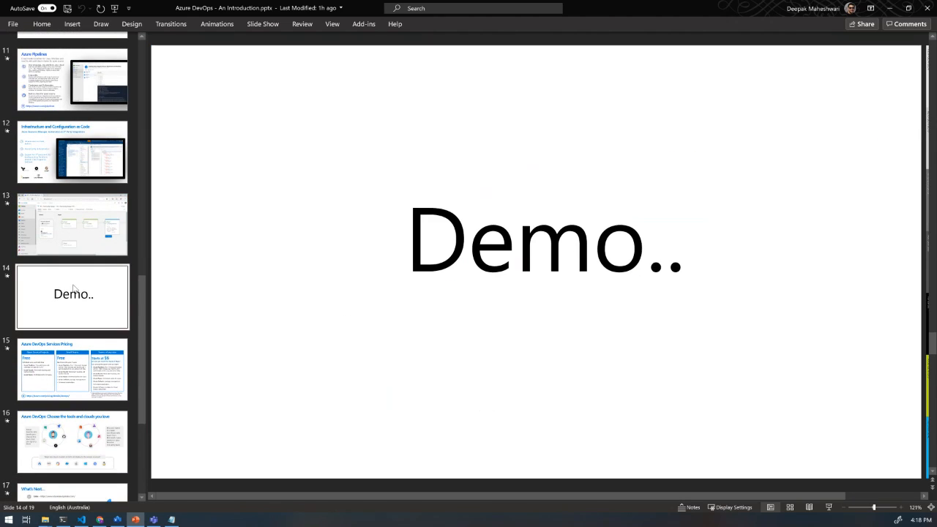
click(892, 9)
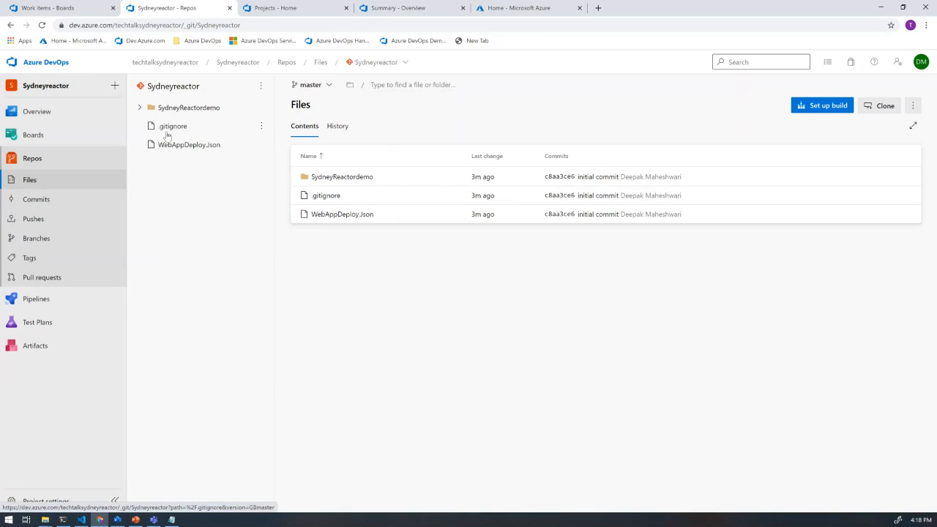
- View the Sydneyreactor project's Pipelines page and its Releases page
mouse_move(84, 298)
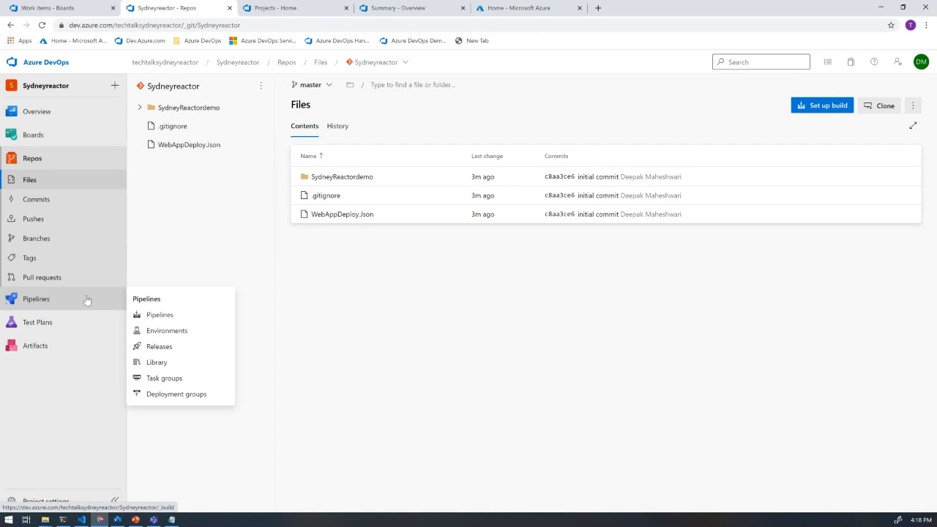
click(40, 304)
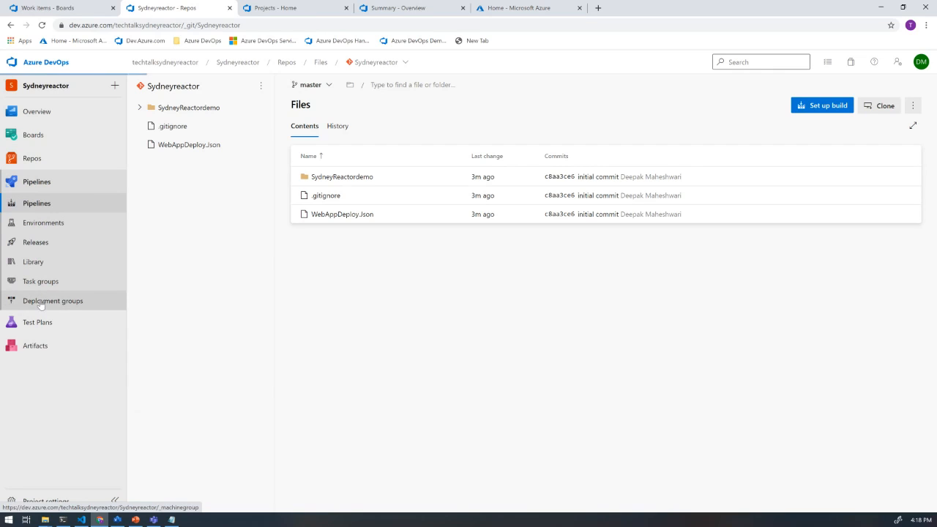
mouse_move(44, 329)
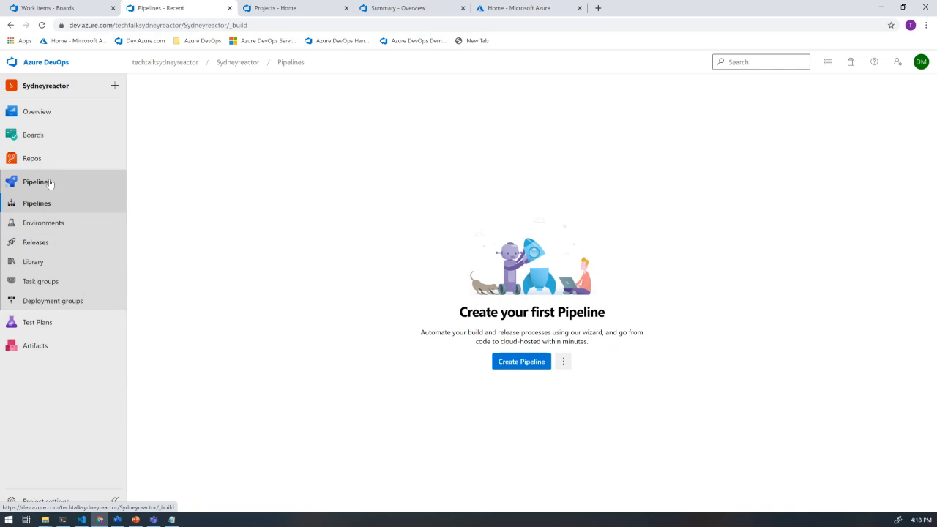
click(44, 247)
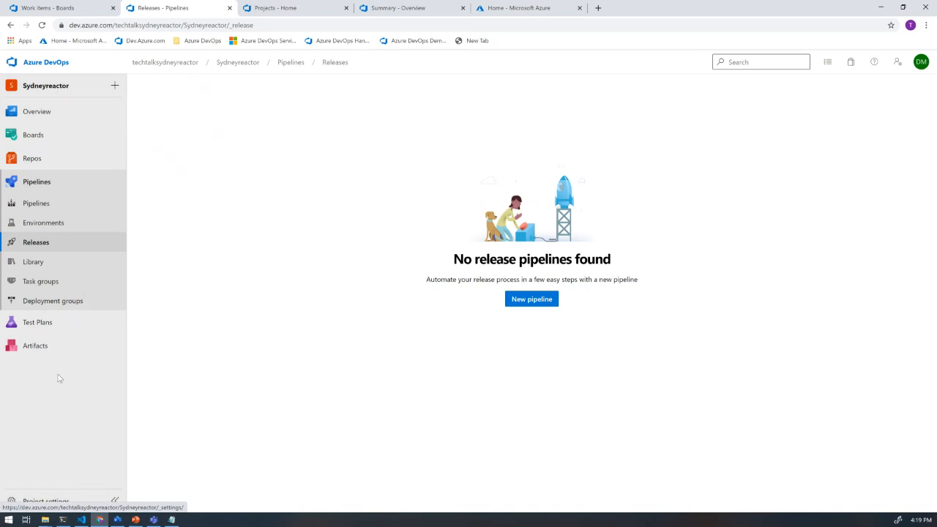
- Start a new Azure Resource Manager service connection in the project settings, authenticated with Service principal (automatic)
click(57, 502)
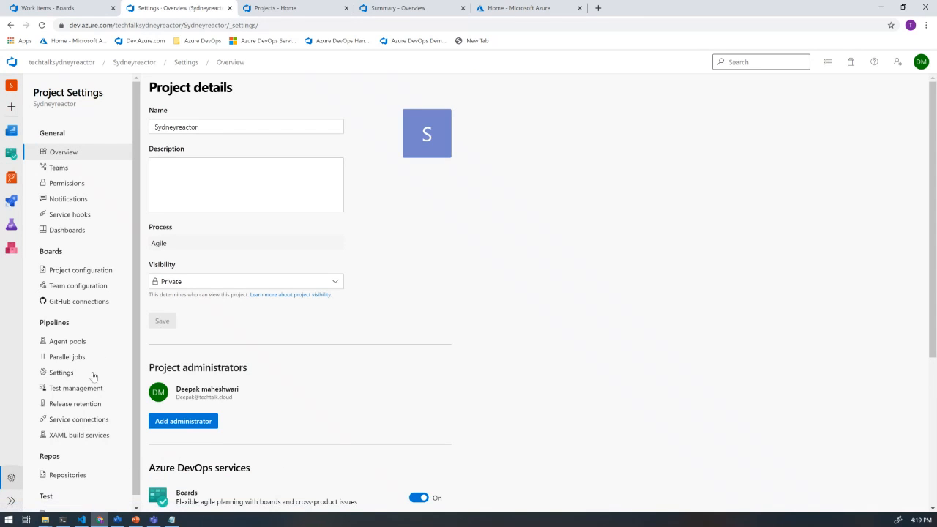
click(92, 422)
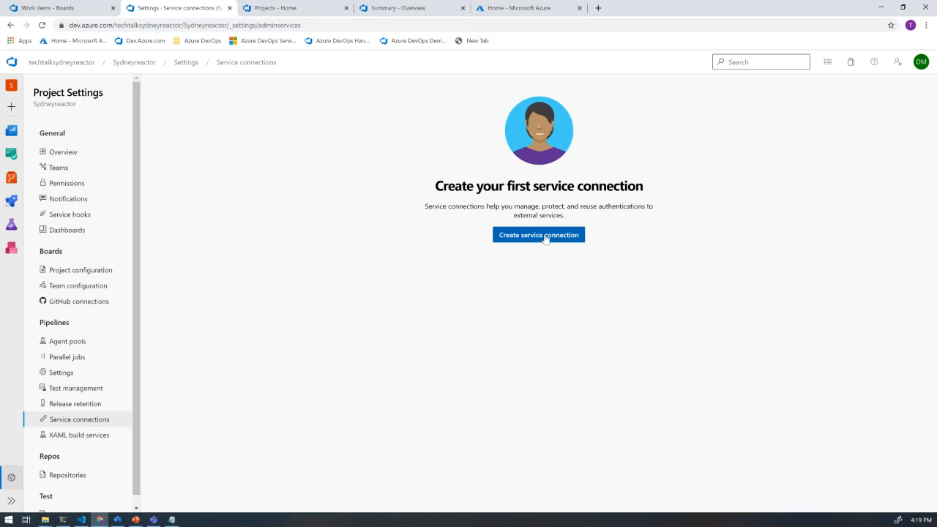
click(545, 237)
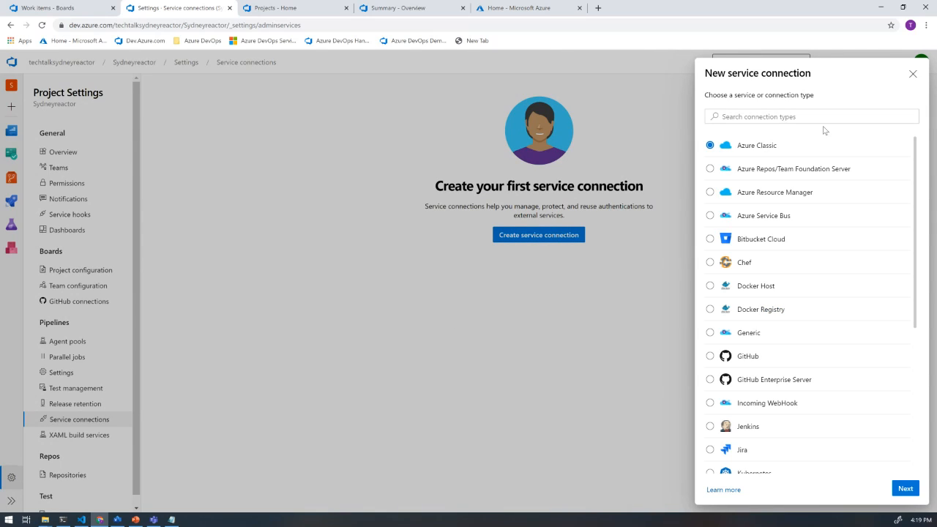
click(790, 195)
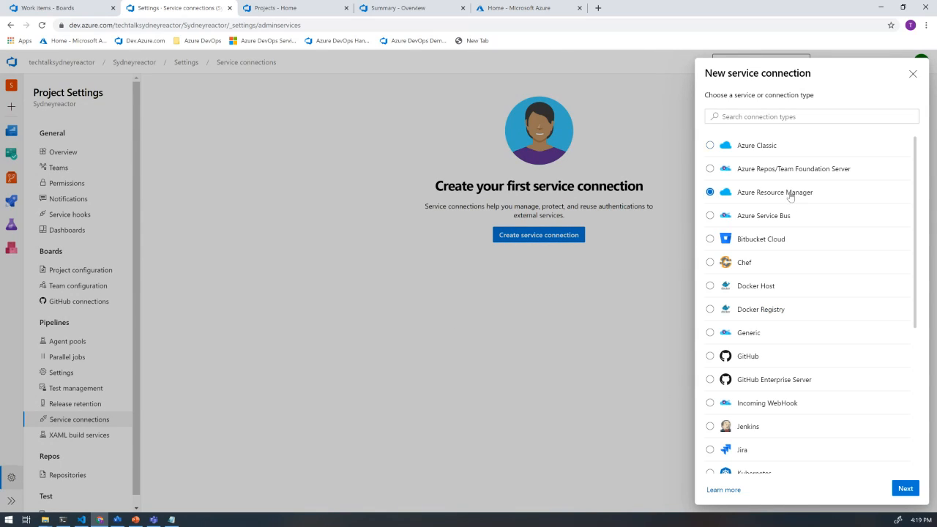
click(906, 489)
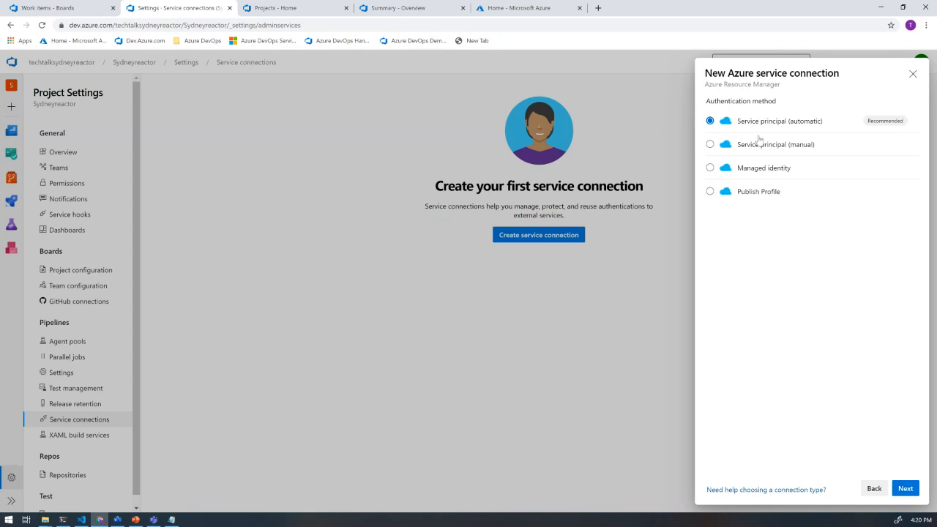
click(906, 489)
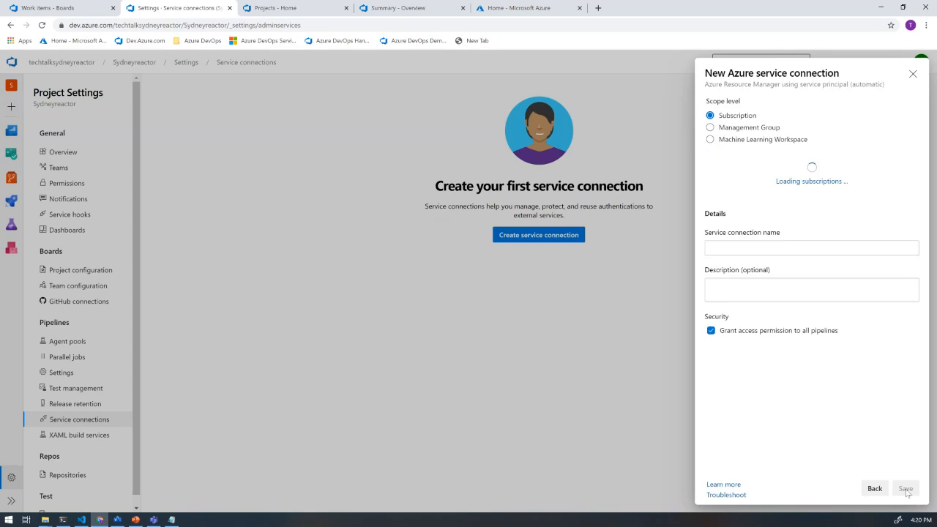
- Name the service connection AzureSydneyReactor
click(740, 249)
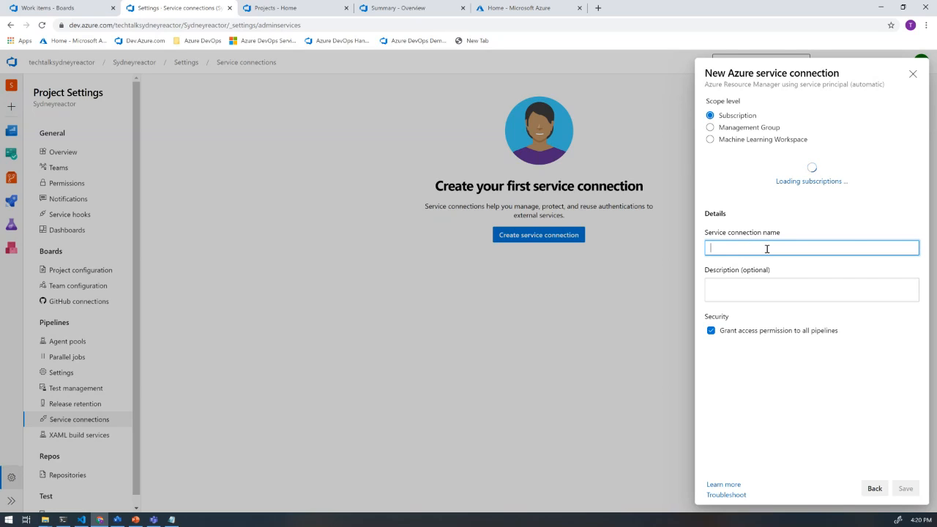
text(AzureSydneyReactor)
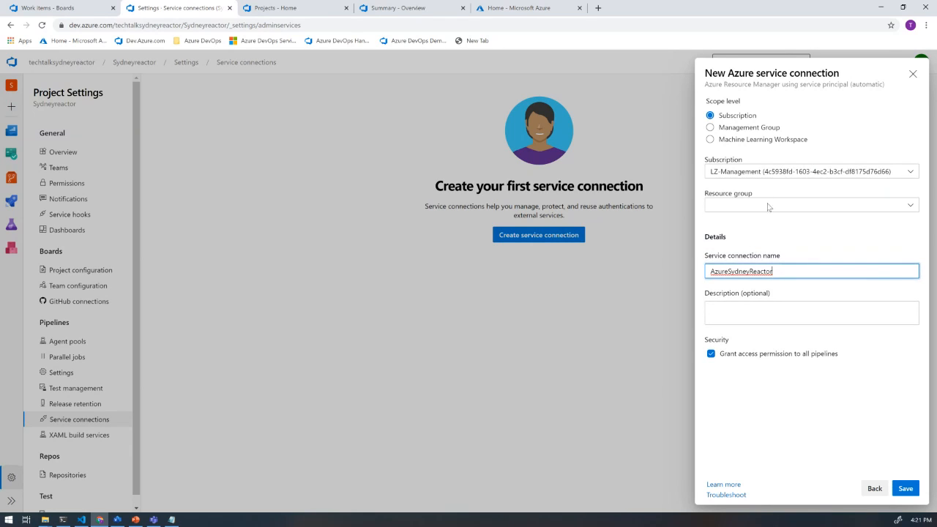
- Choose the Visual Studio Enterprise - MVP subscription for the service connection and save it
click(912, 172)
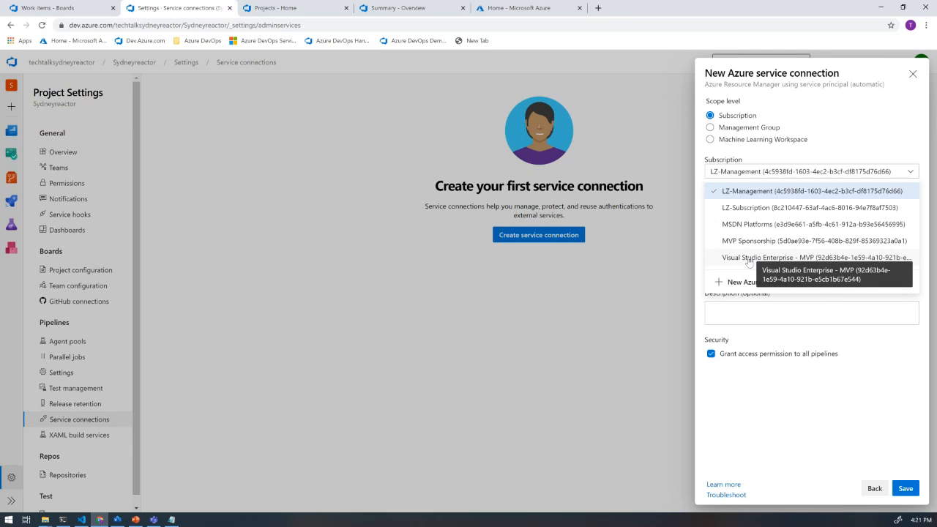
click(749, 258)
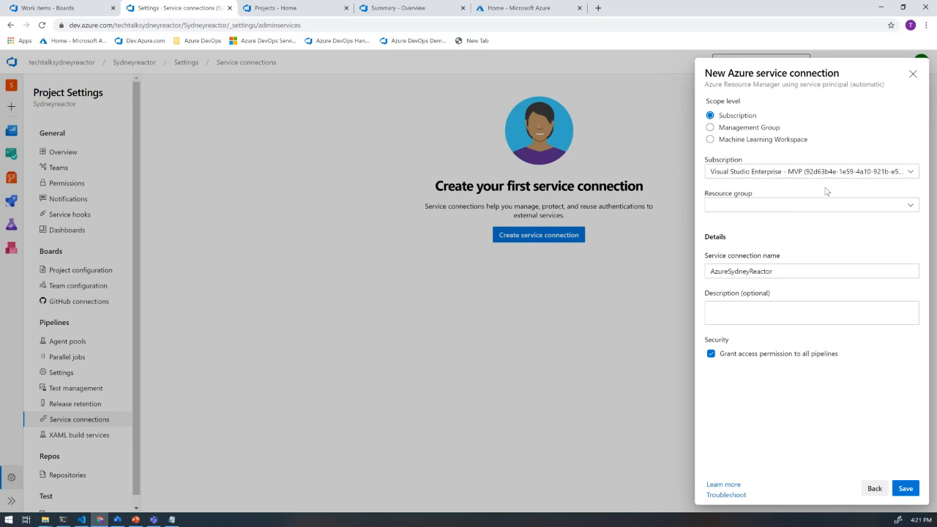
click(778, 272)
drag(779, 272, 708, 271)
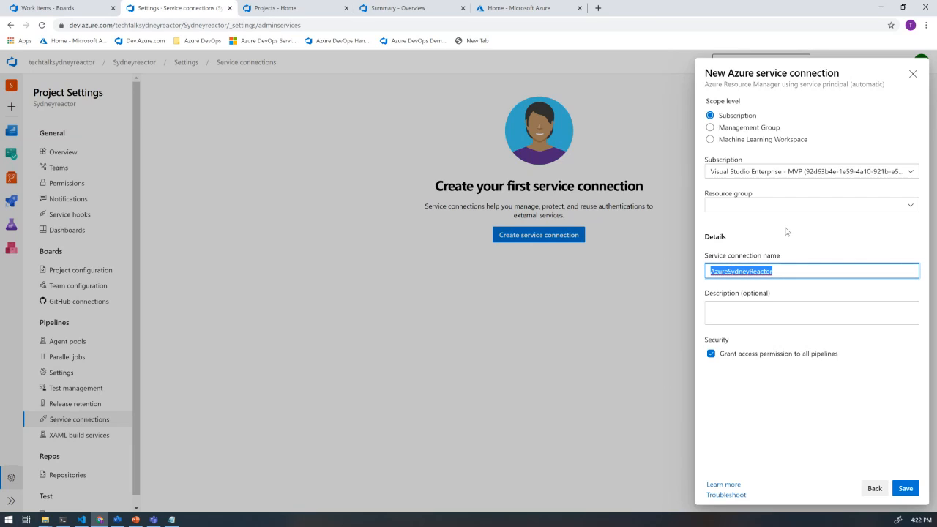
click(906, 489)
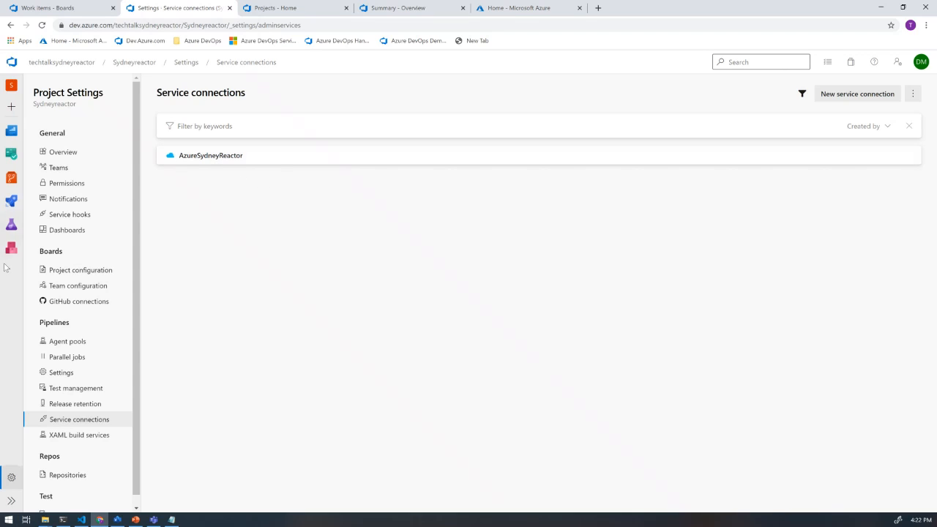
- Create a new release pipeline in the project's Releases, starting its first stage with an empty job
click(15, 210)
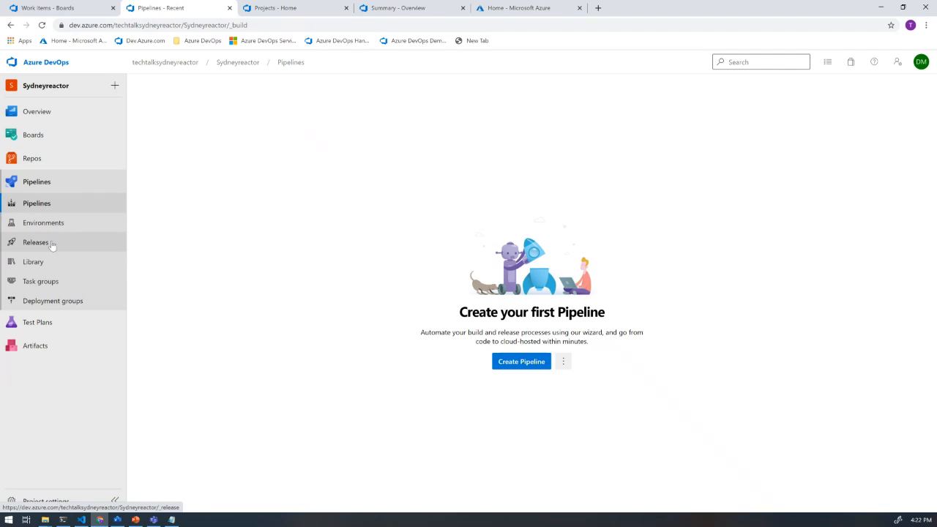
click(52, 246)
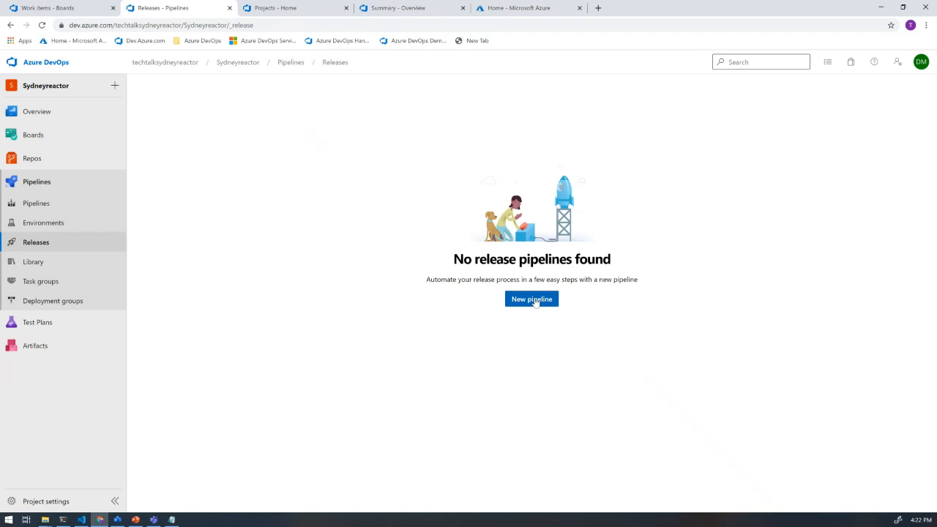
click(532, 303)
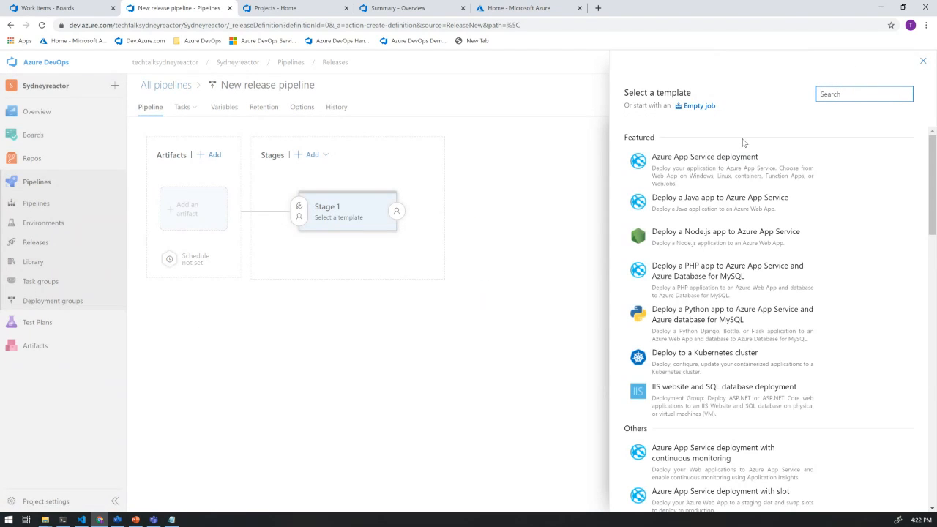
click(699, 107)
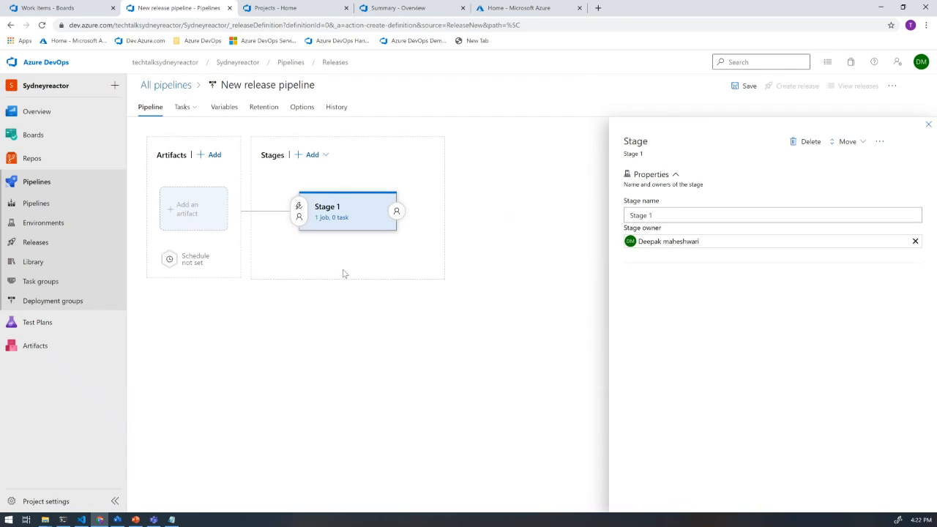
- Add an Azure Repos artifact from the Sydneyreactor project and repository to the release pipeline, with master as the default branch
click(211, 224)
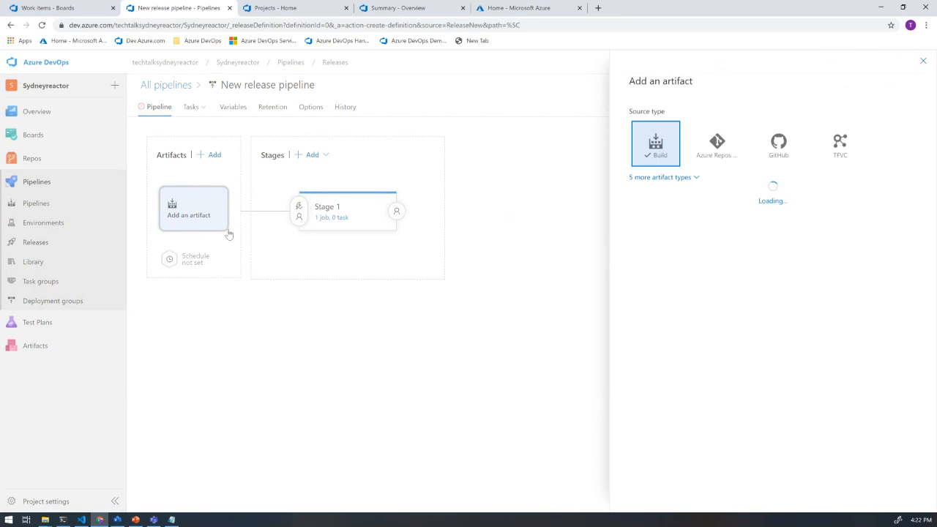
click(718, 157)
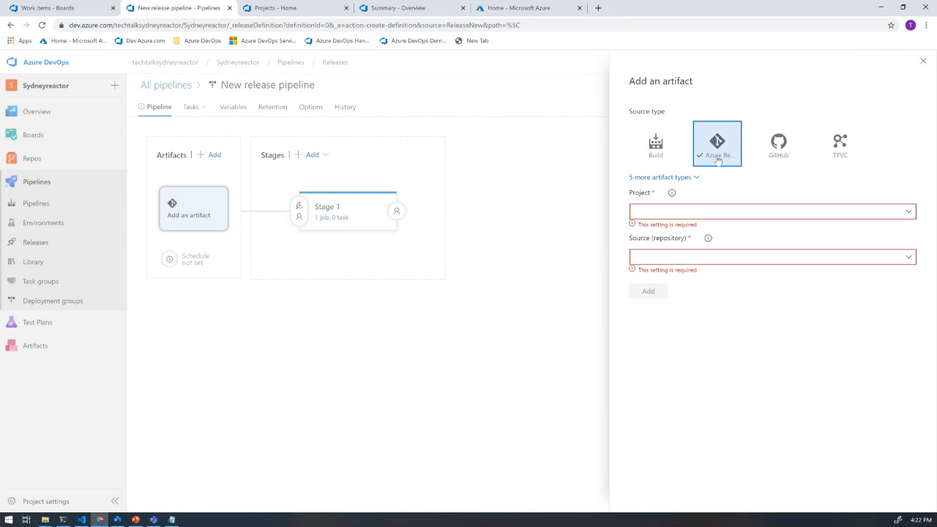
click(910, 212)
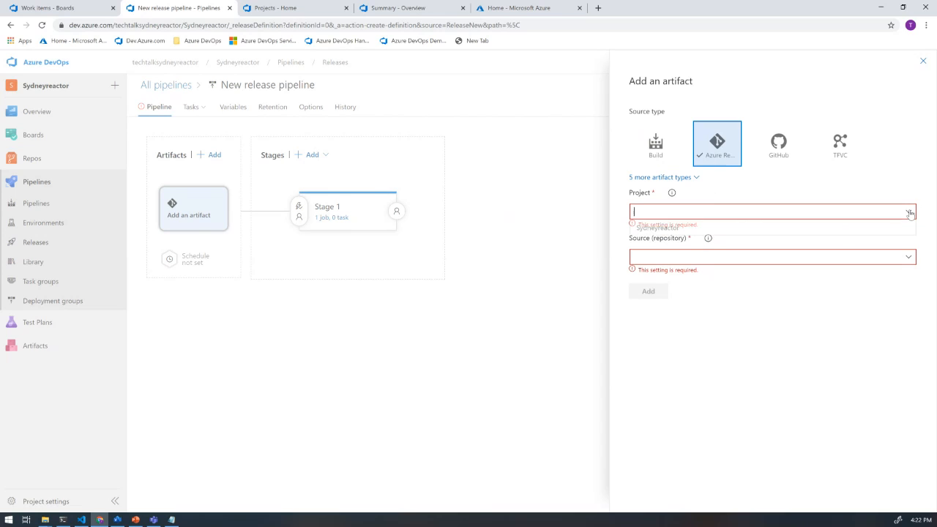
click(663, 230)
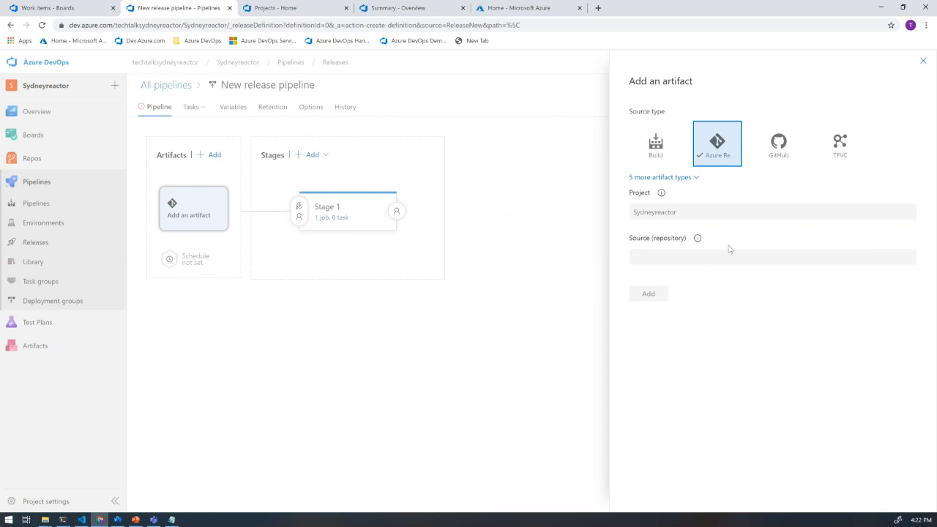
click(909, 251)
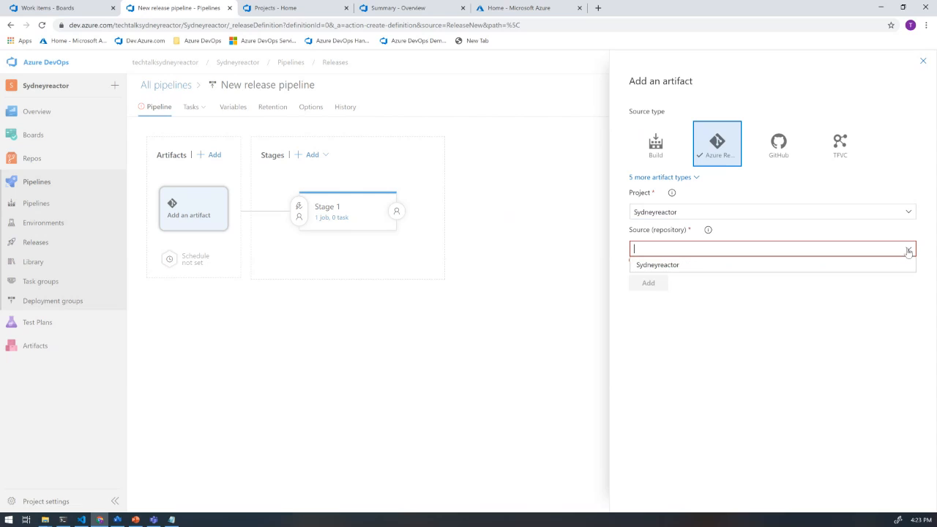
click(675, 268)
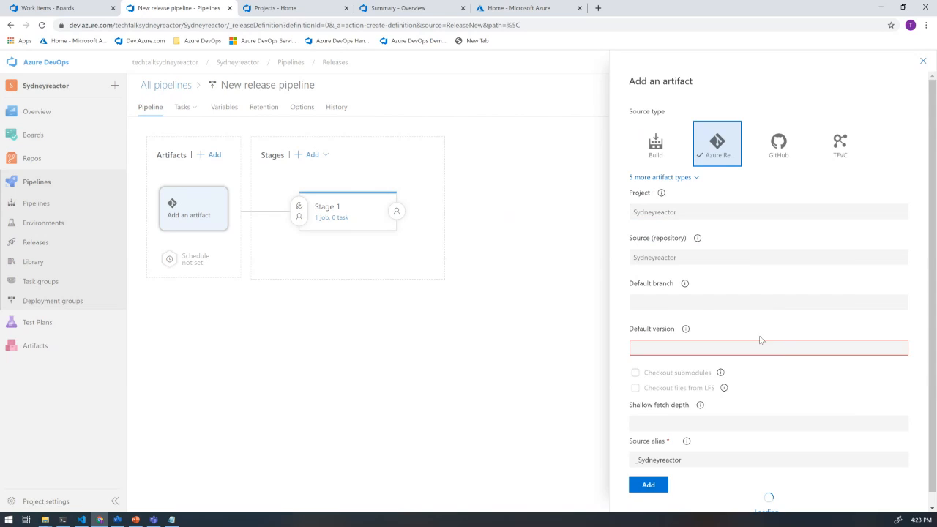
click(708, 292)
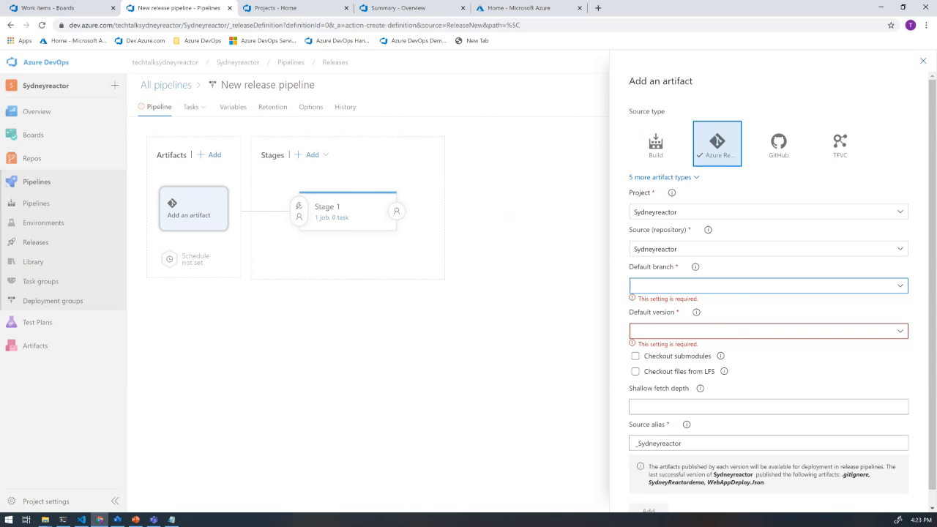
click(901, 285)
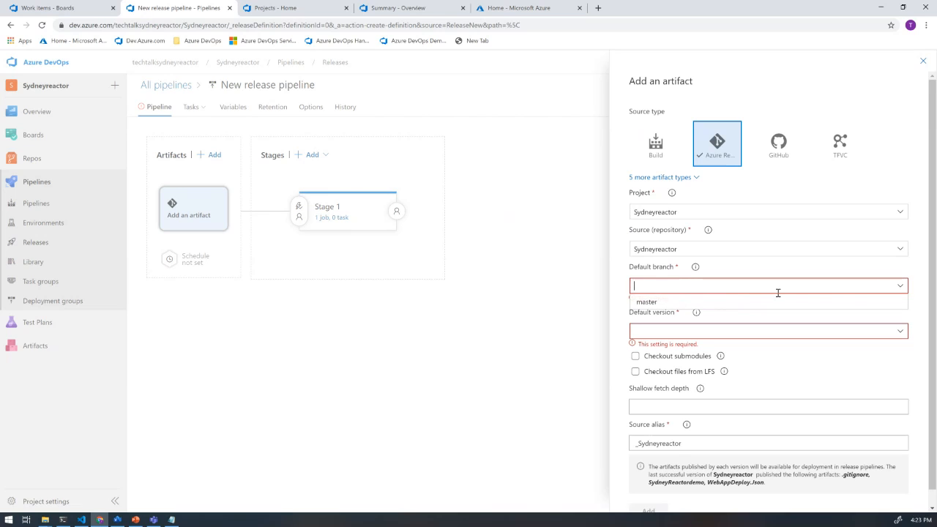
click(649, 301)
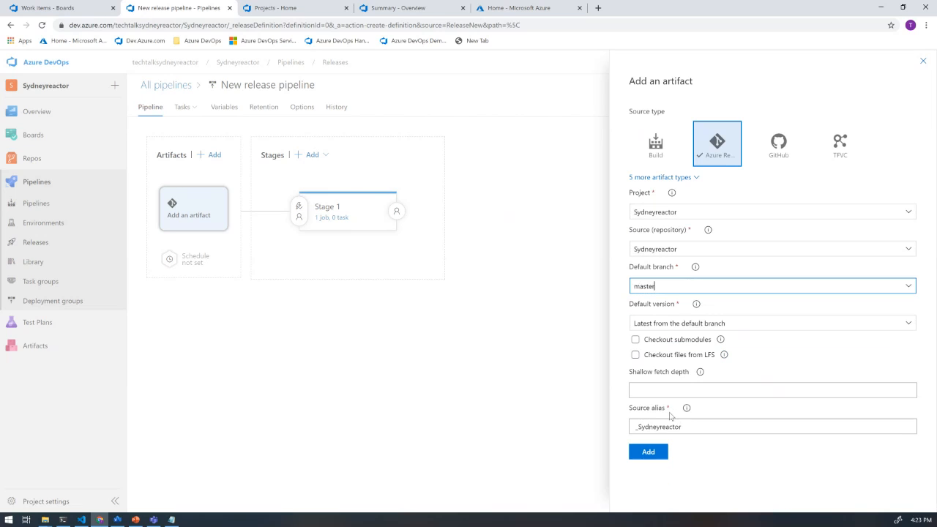
click(654, 454)
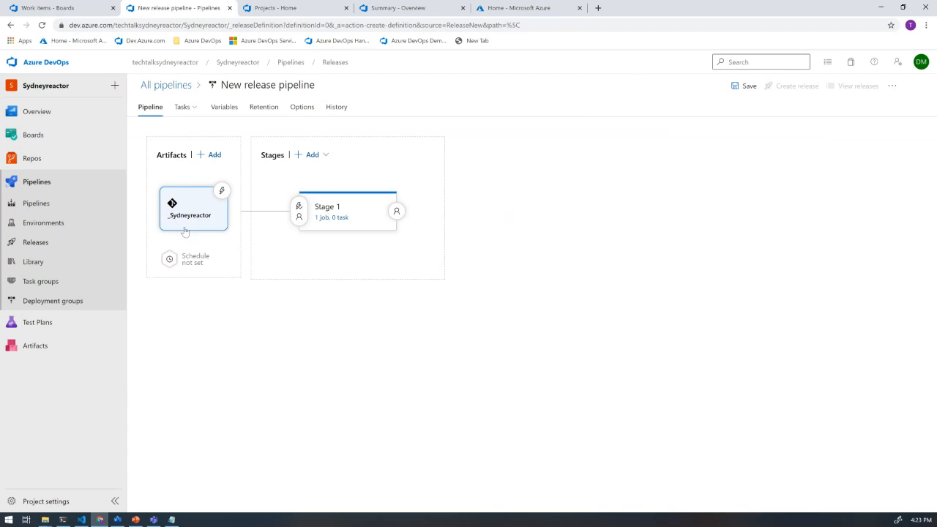
- Add an ARM template deployment task to the agent job of Stage 1
click(331, 218)
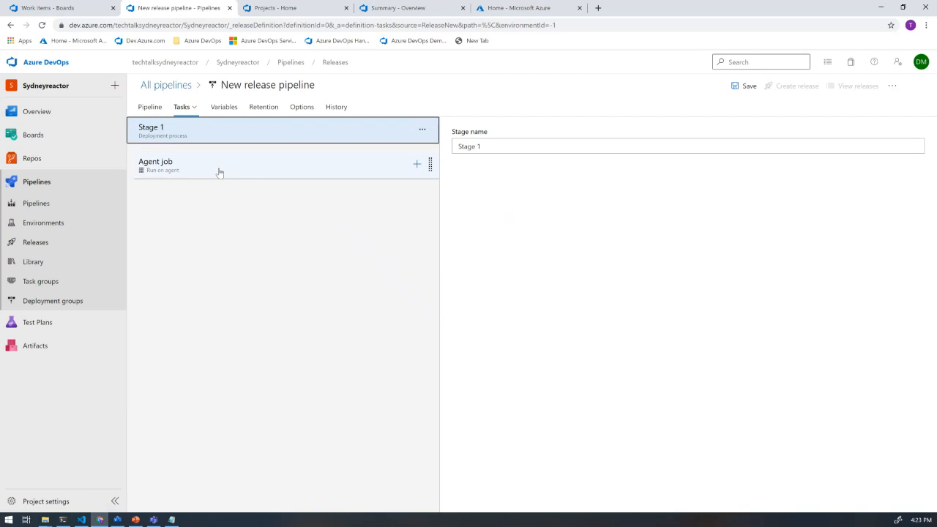
click(417, 164)
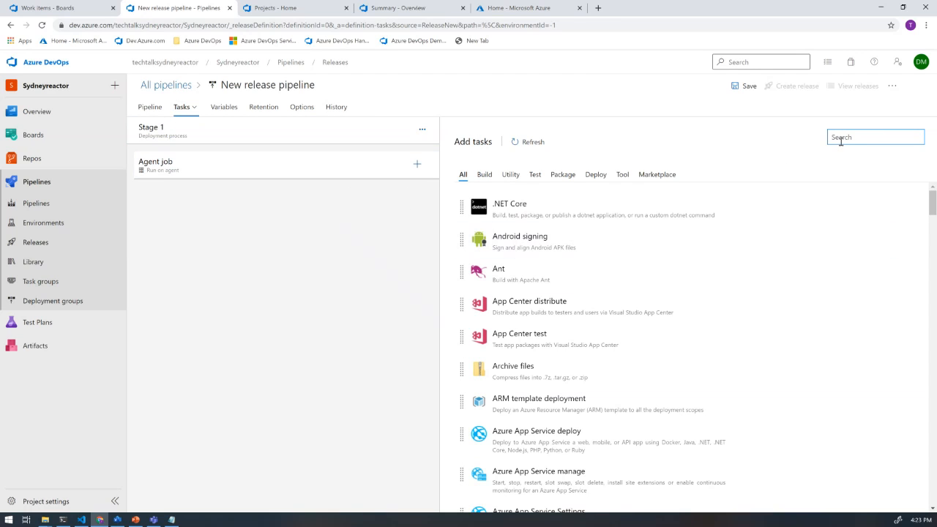
text(ARM)
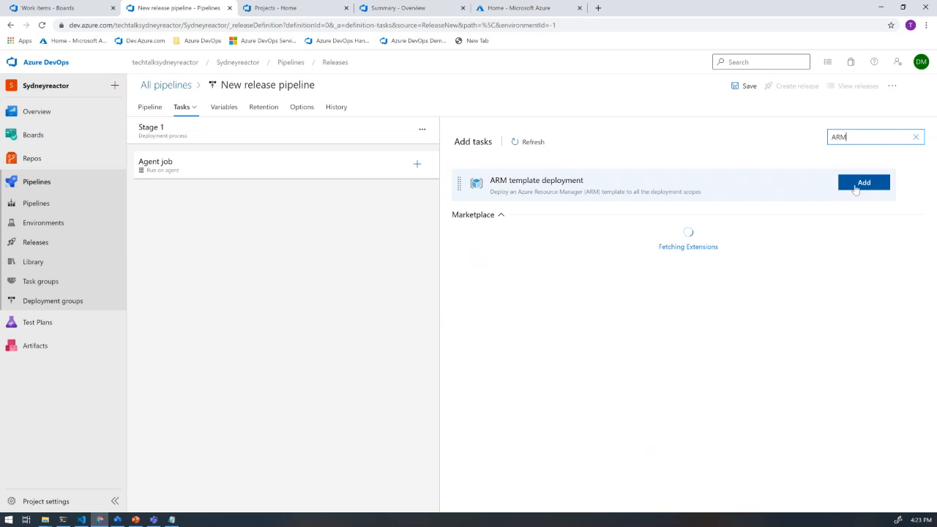
click(846, 189)
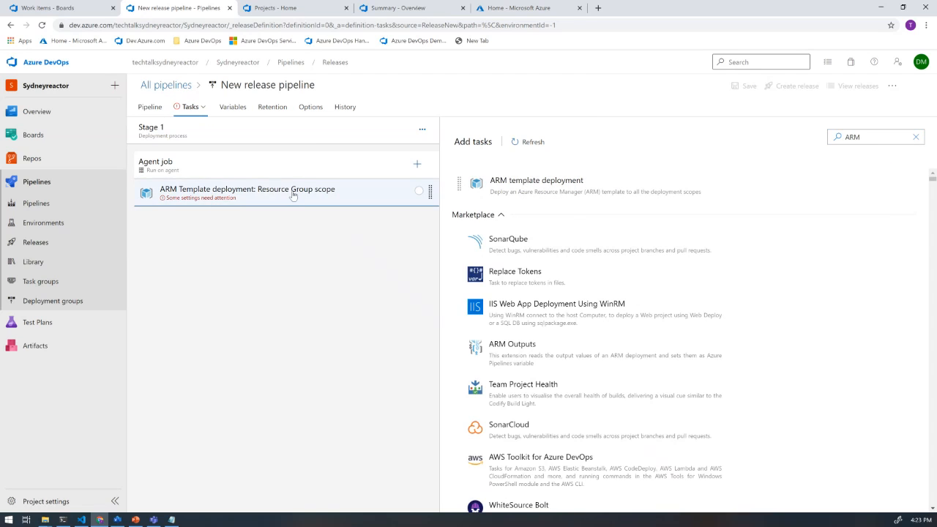
- Set the ARM deployment task's Azure Resource Manager connection to AzureSydneyReactor and its subscription to Visual Studio Enterprise - MVP
click(292, 194)
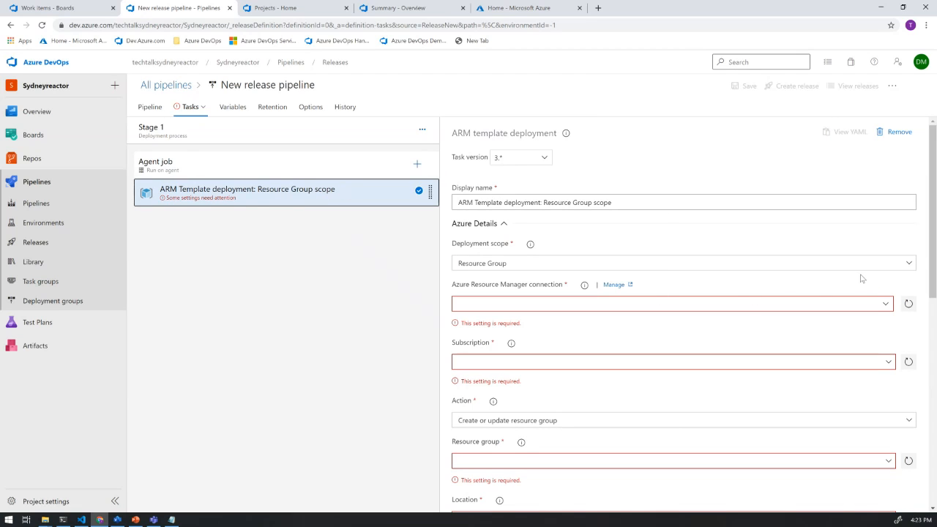
scroll(860, 279, down, 1)
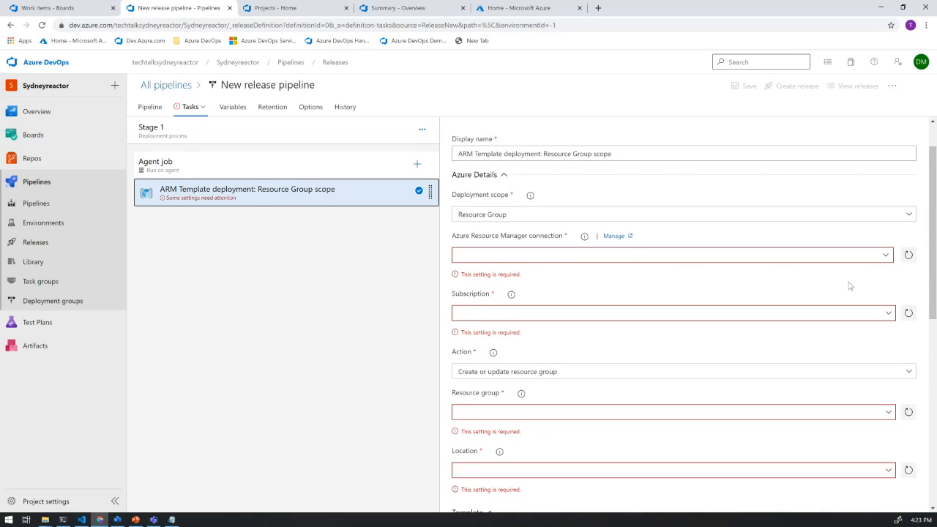
click(884, 255)
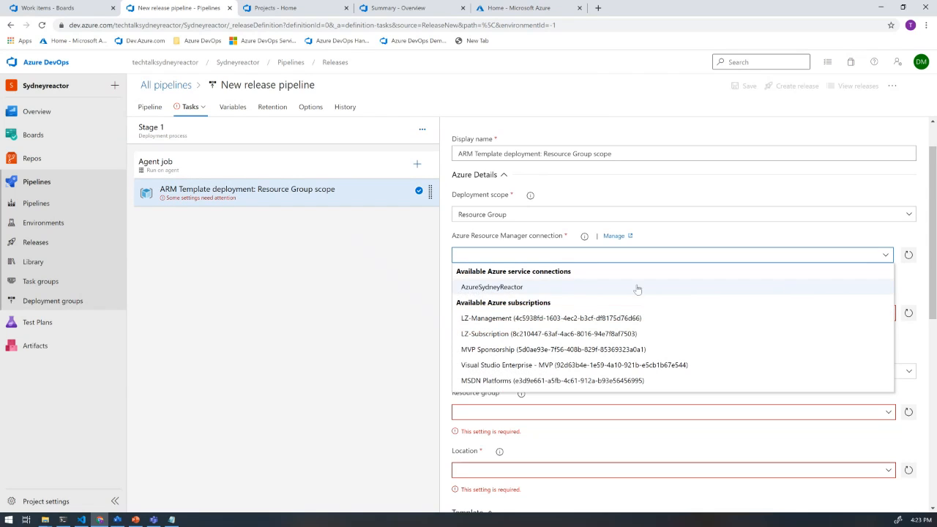
click(490, 288)
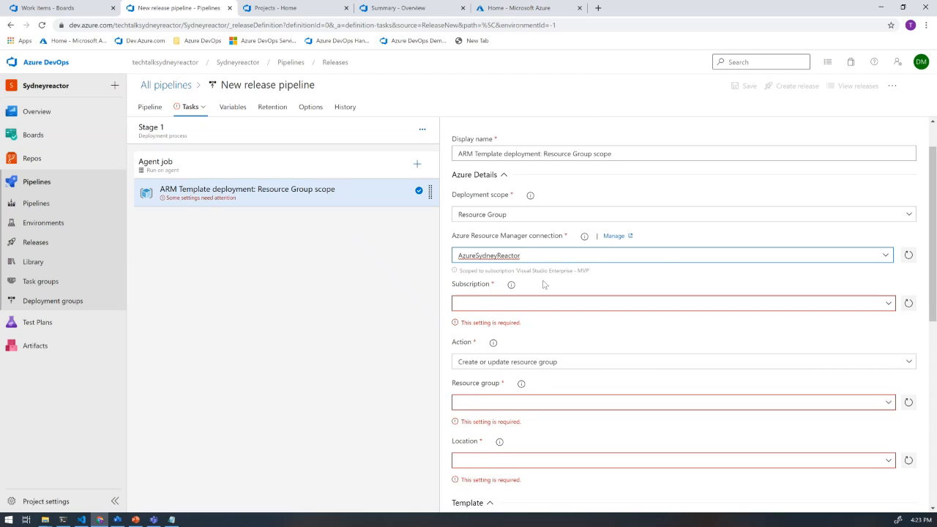
click(890, 307)
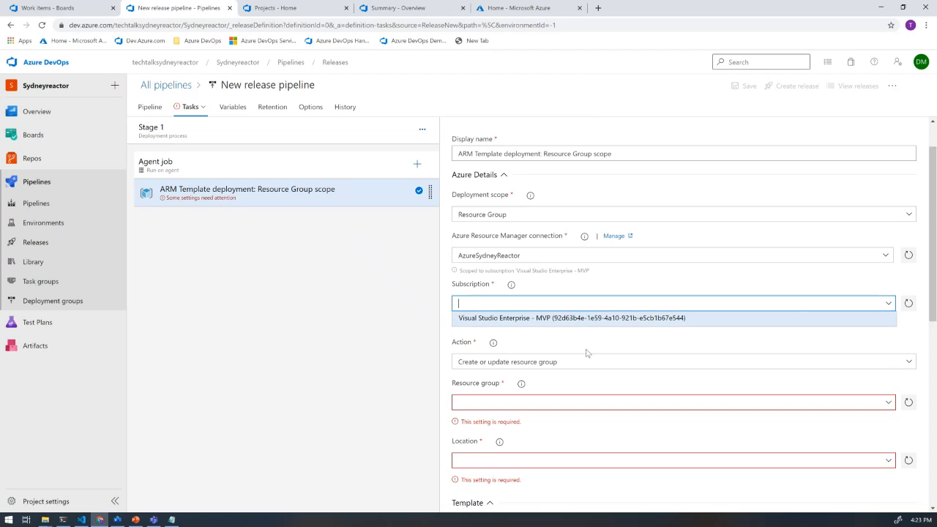
click(503, 323)
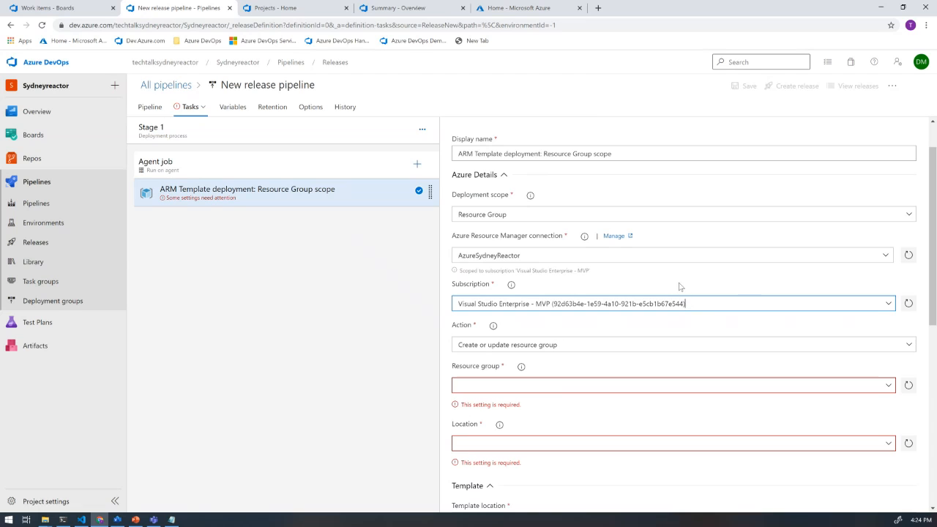
- Set the deployment task's resource group to SydneyreactorDemo and its location to East US 2
scroll(680, 286, down, 1)
scroll(678, 286, down, 2)
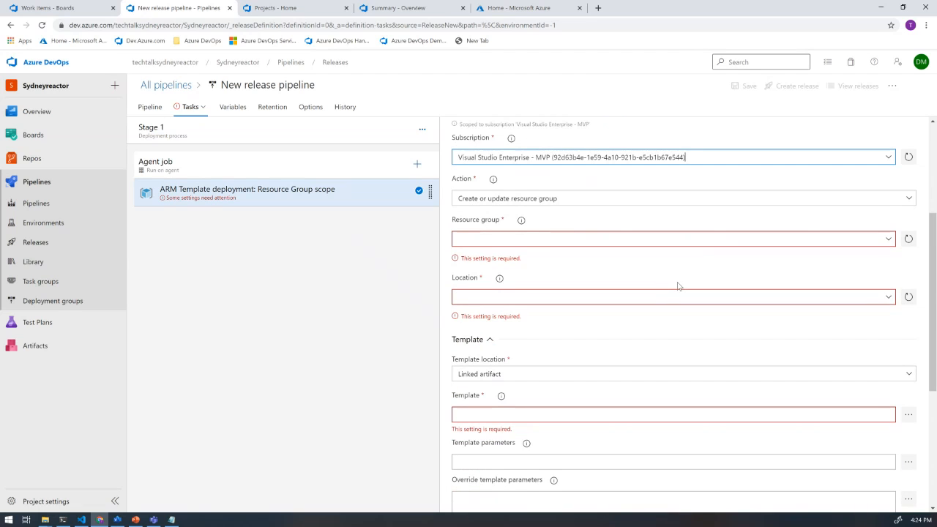
click(493, 236)
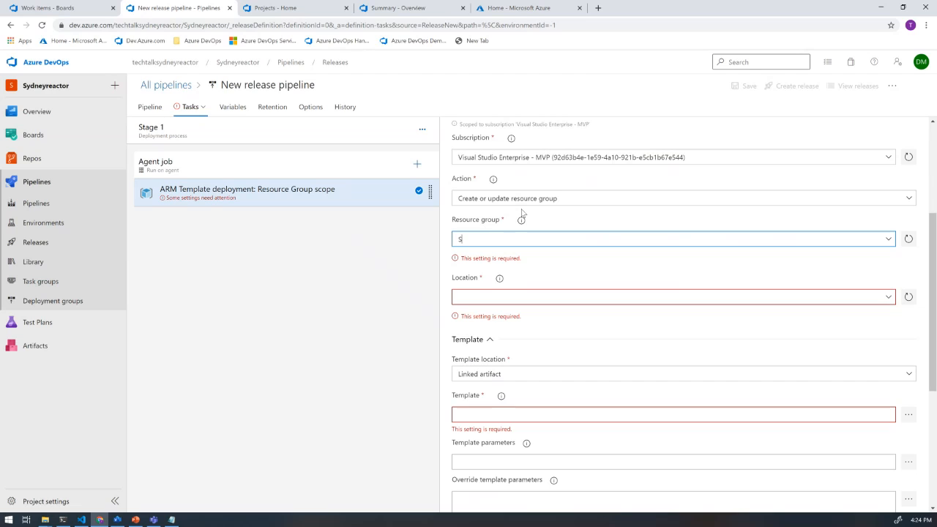
text(Sydne)
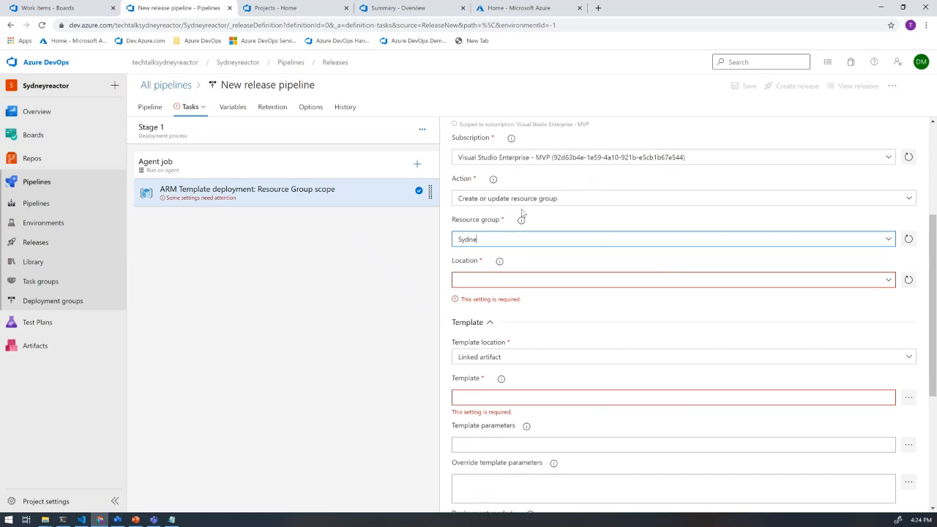
text(yreactorDemo)
click(889, 283)
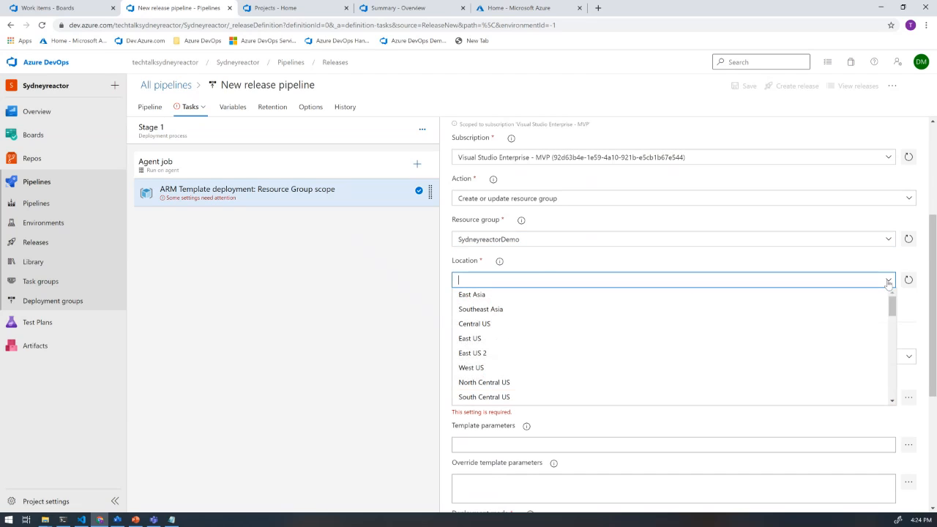
click(504, 357)
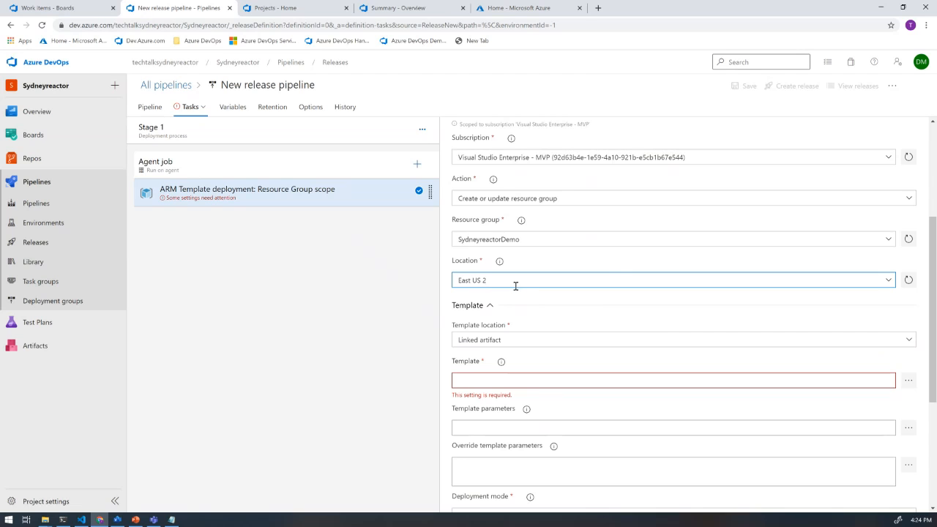
- Browse the linked _Sydneyreactor artifact for the task's template and select WebAppDeploy.Json
scroll(662, 316, down, 2)
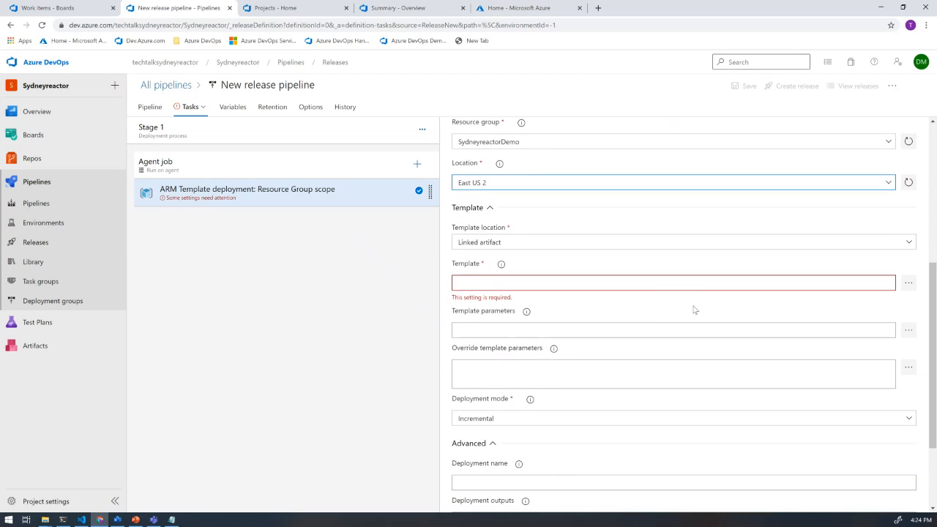
click(910, 285)
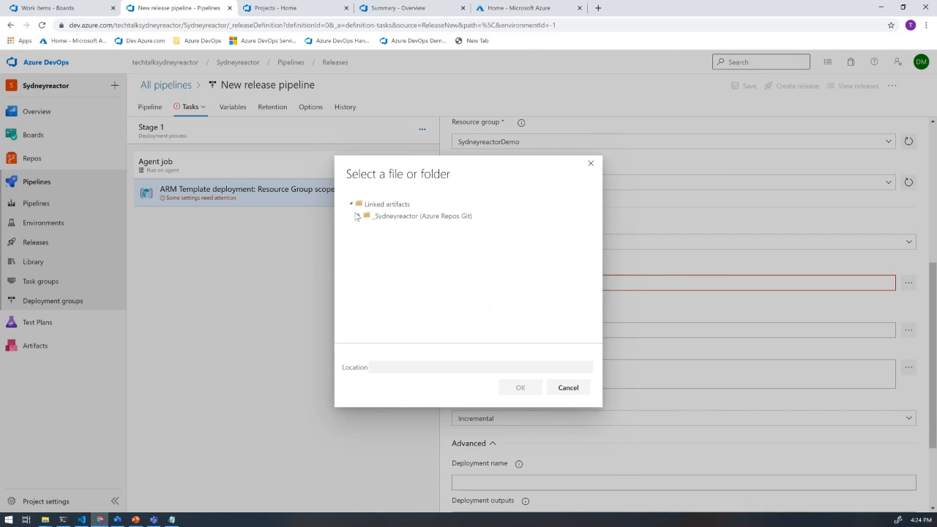
click(357, 216)
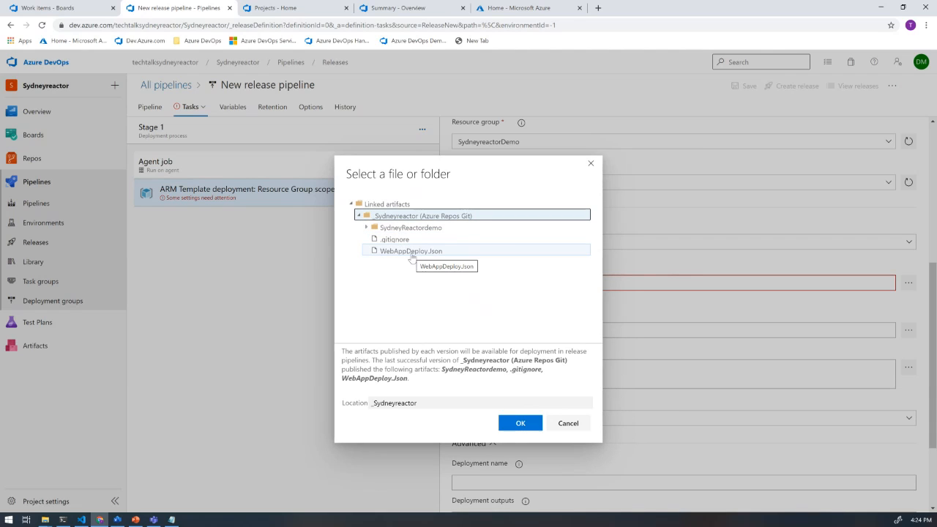
click(412, 254)
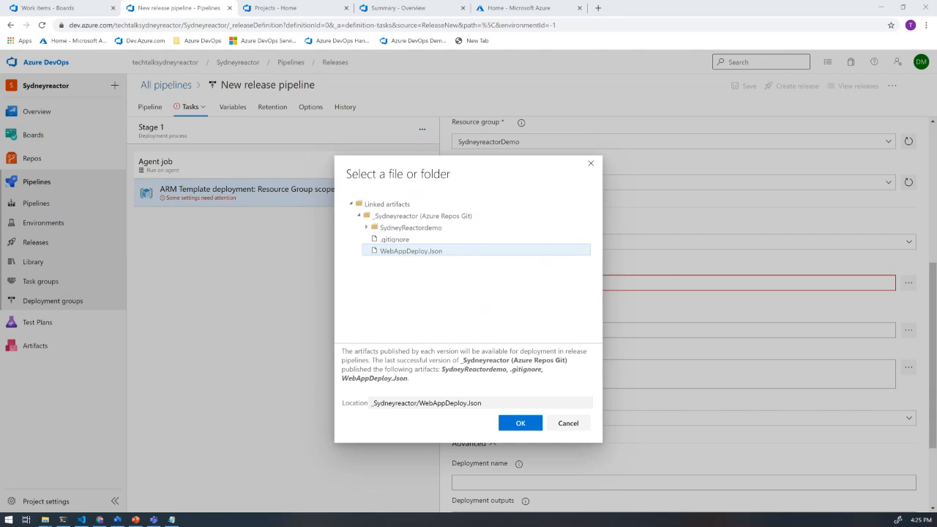
- Switch to Notepad++ and examine the default values of siteName and sku in WebAppDeploy.Json, then close the editor
drag(372, 247, 439, 190)
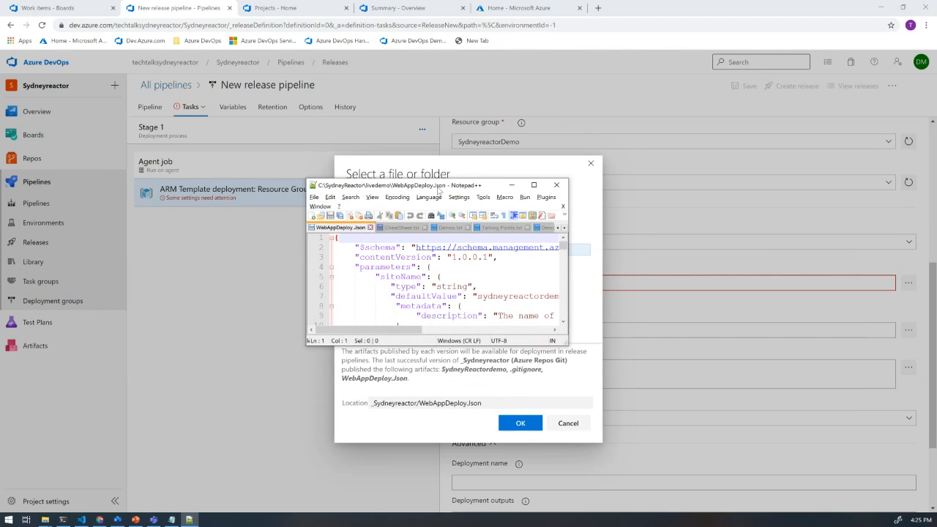
click(534, 184)
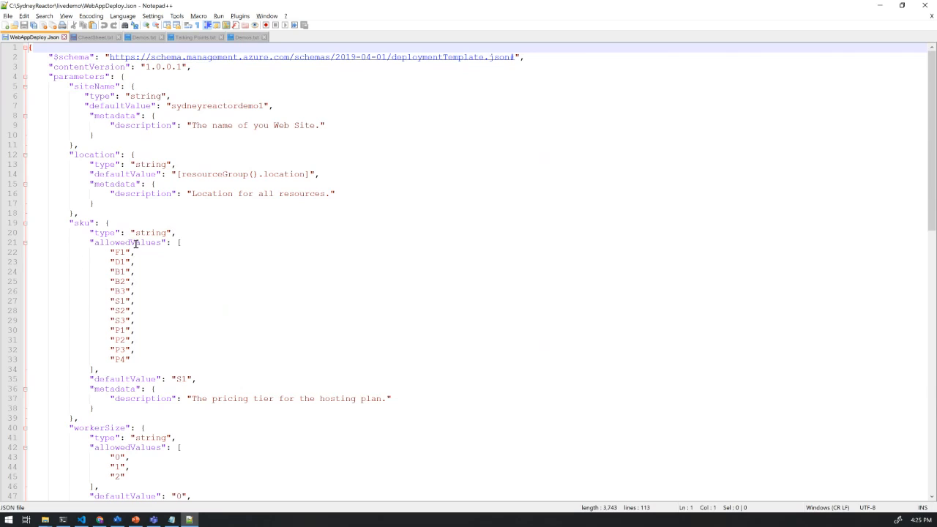
drag(198, 378, 90, 380)
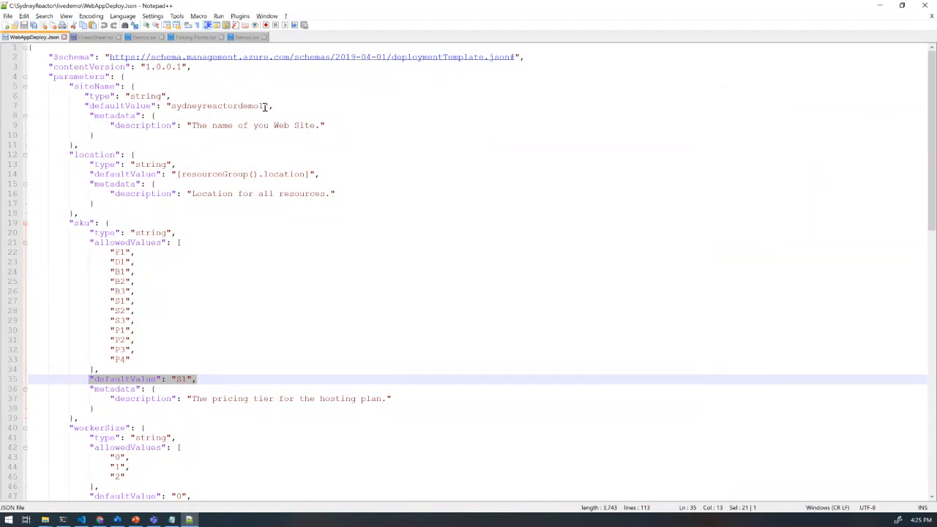
drag(270, 106, 167, 106)
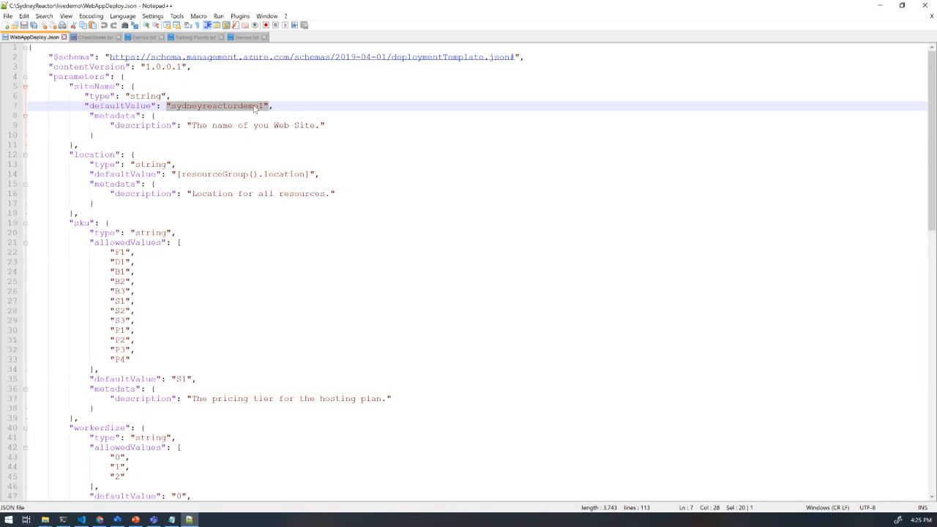
click(265, 106)
drag(265, 106, 173, 107)
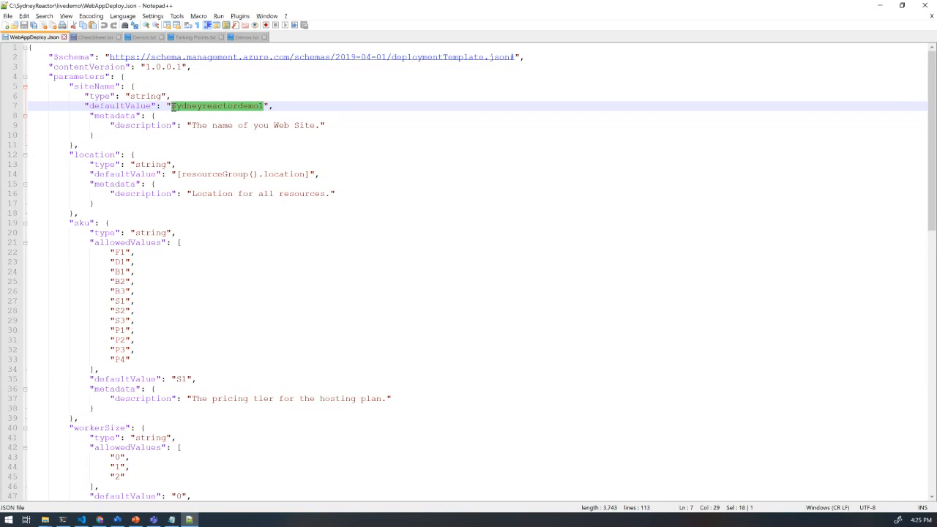
click(195, 380)
drag(195, 380, 98, 375)
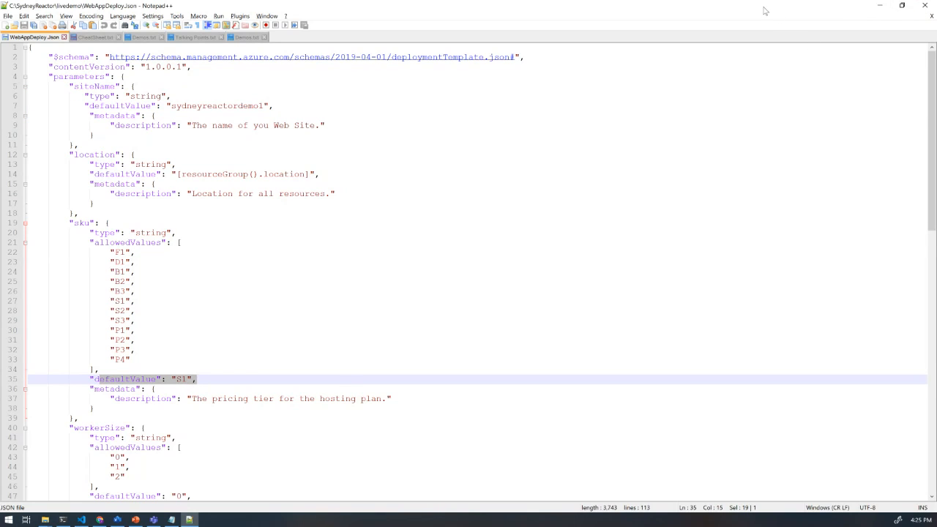
click(926, 6)
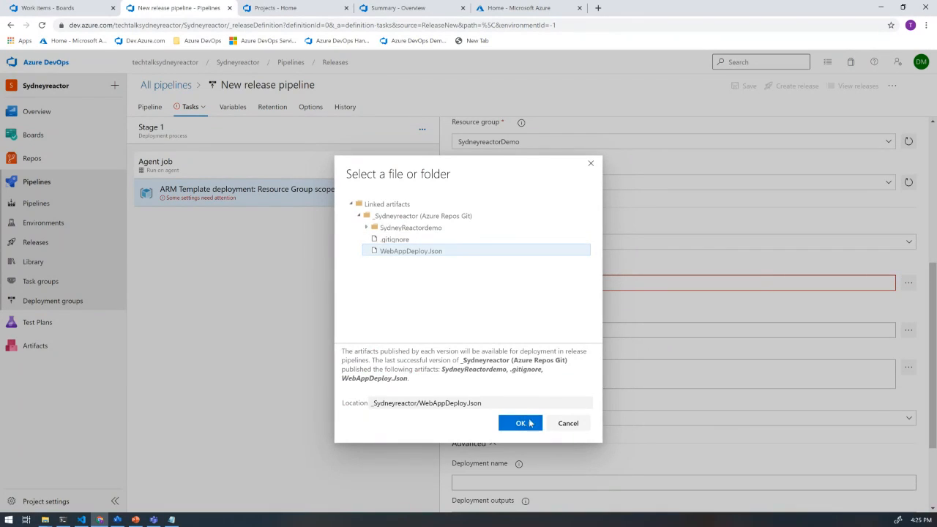
- Confirm WebAppDeploy.Json as the deployment template and save the release pipeline in the root folder
click(531, 424)
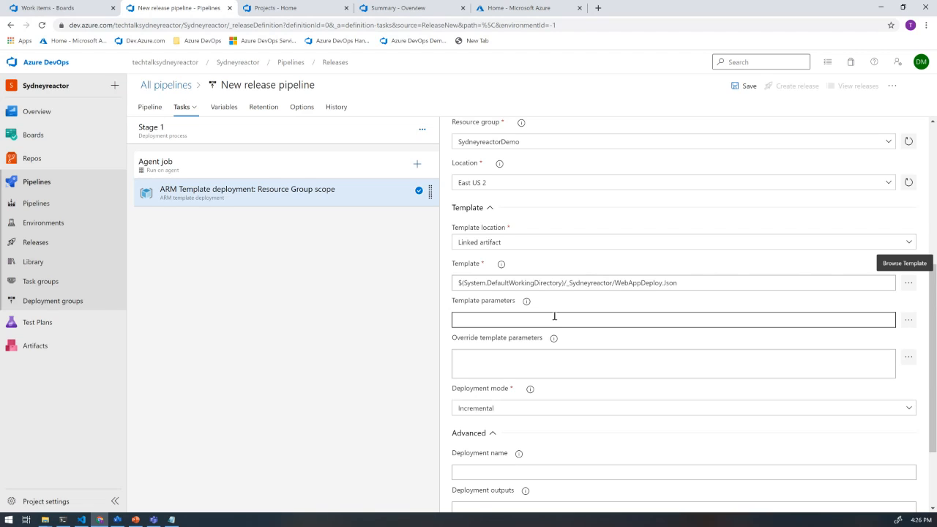
scroll(554, 316, down, 2)
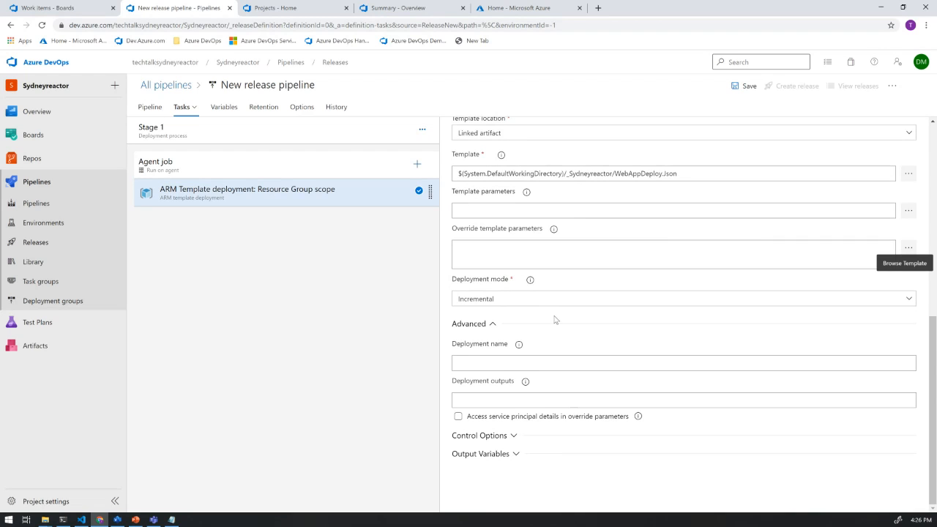
scroll(554, 319, up, 6)
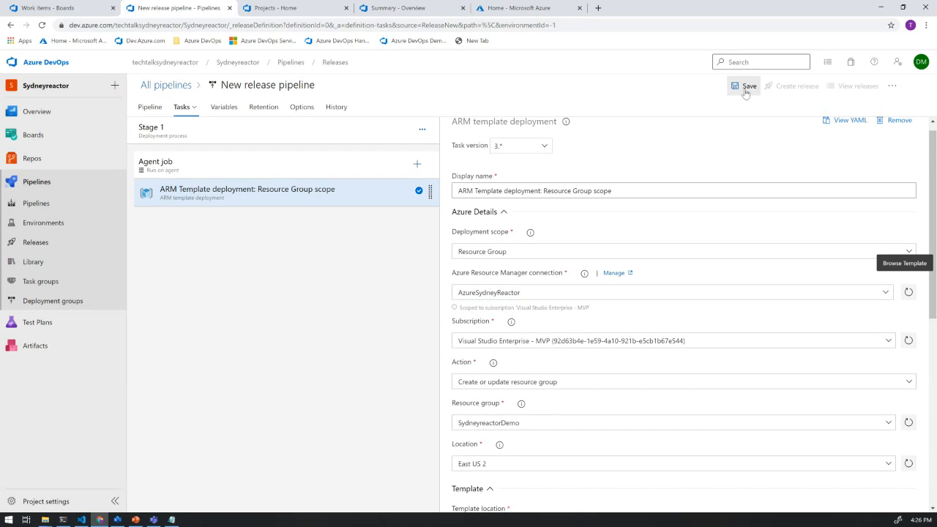
click(746, 88)
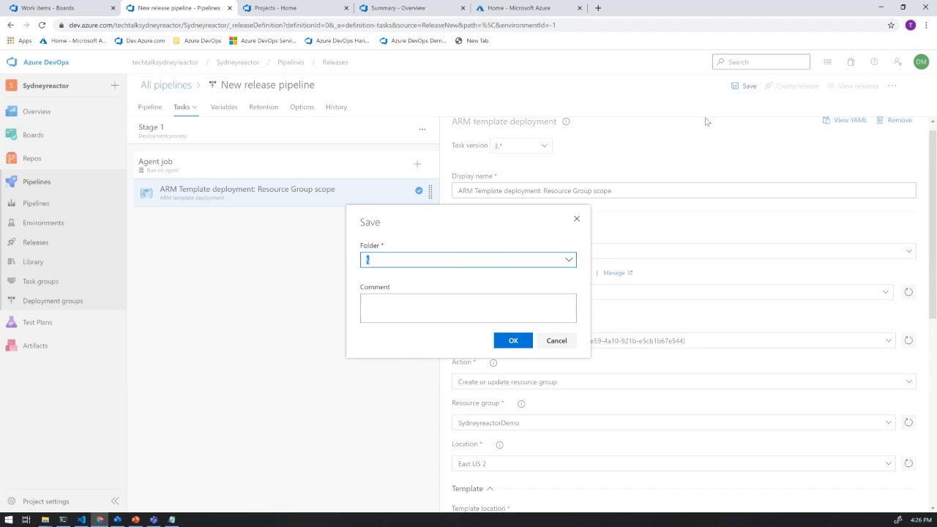
click(515, 339)
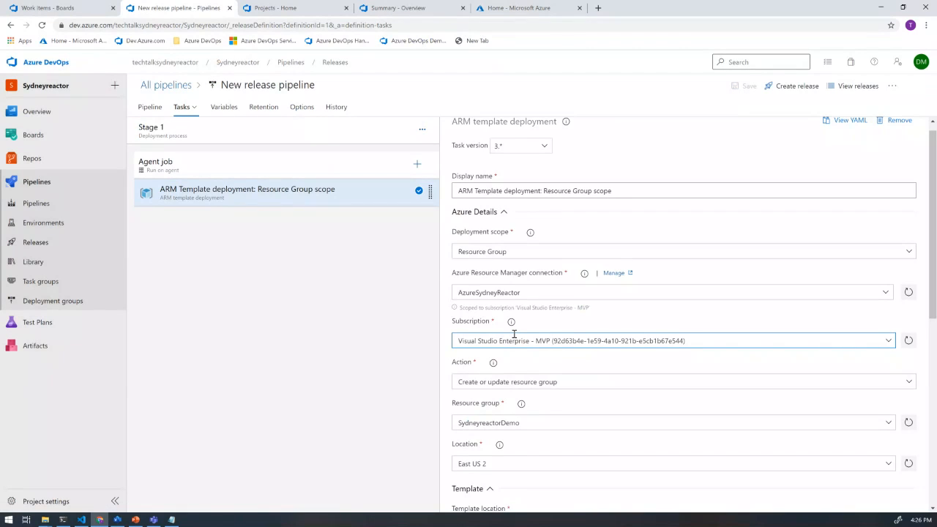
- Create a new release from the pipeline and open its summary page, dismissing the feature introduction
click(795, 87)
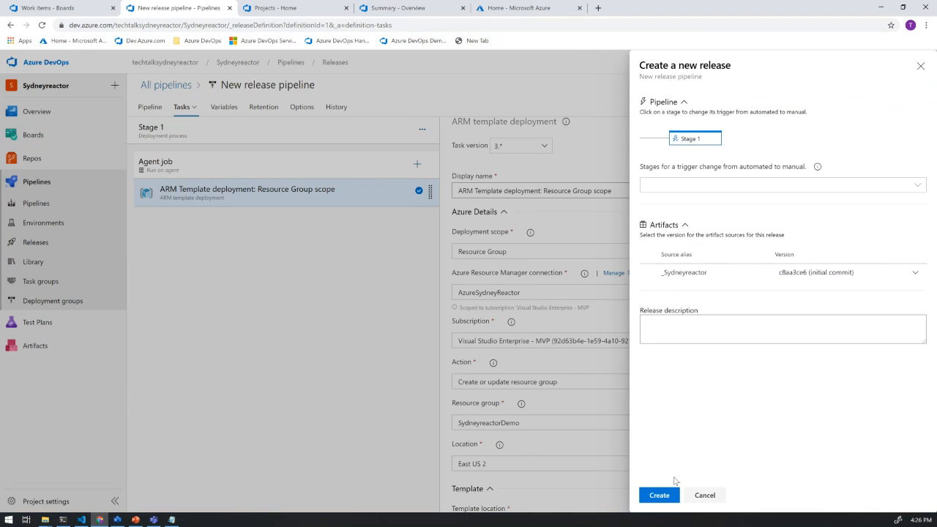
click(659, 495)
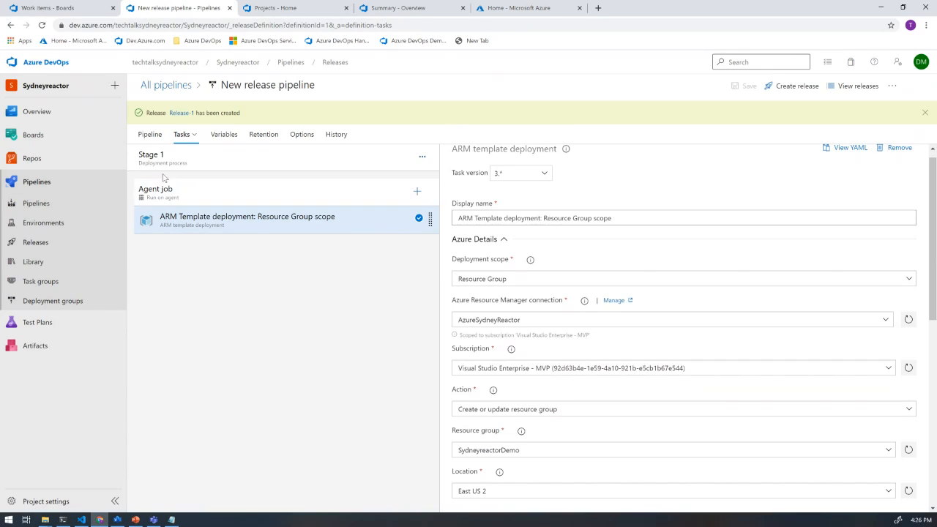
click(183, 113)
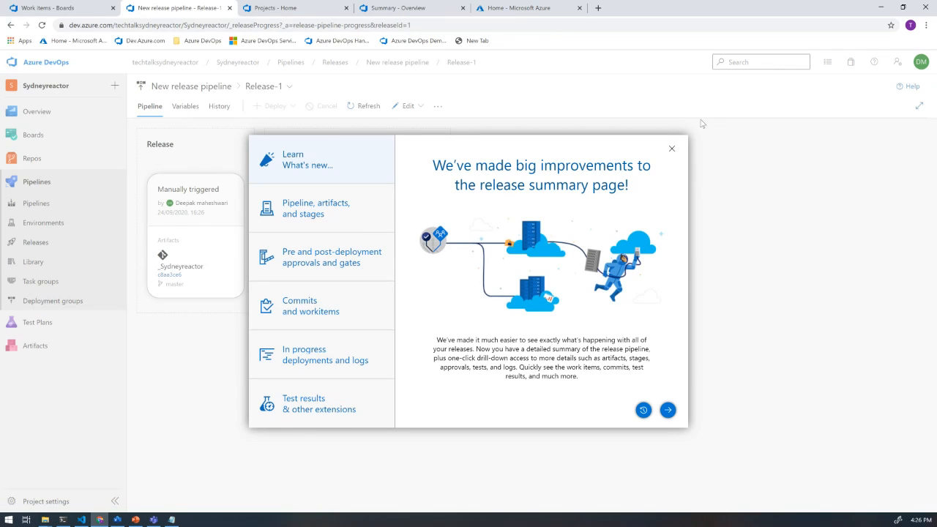
click(672, 150)
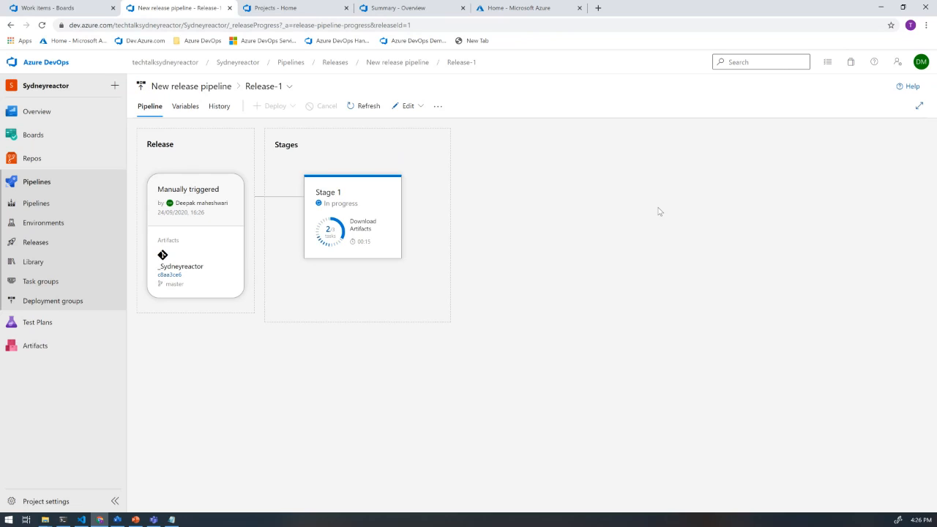
- Open the deployment logs of Stage 1 in Release-1
click(360, 247)
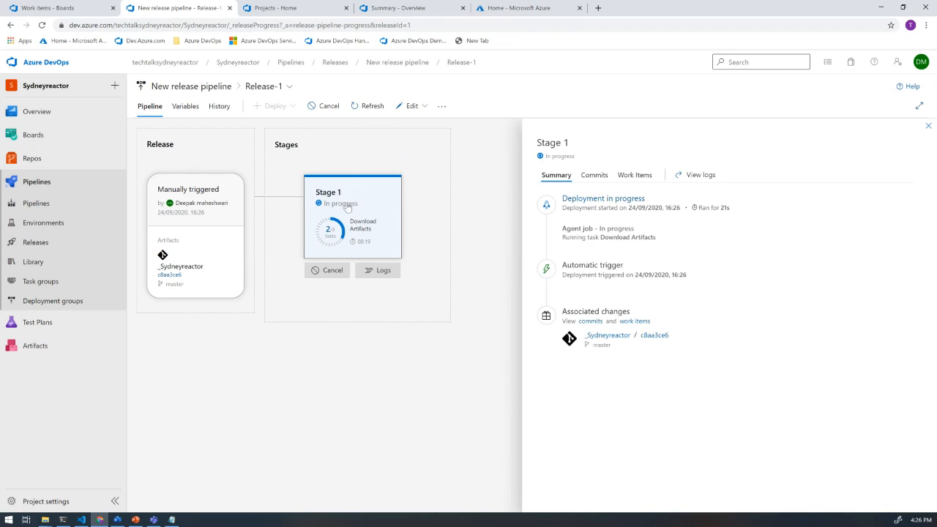
click(331, 230)
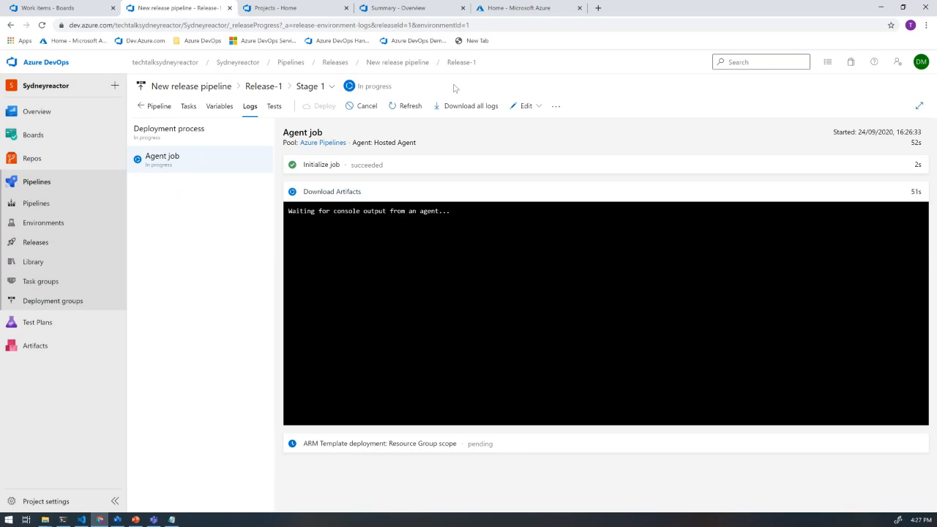
- Switch to the Azure portal and view the deployments of the SydneyreactorDemo resource group in the Visual Studio Enterprise - MVP subscription
click(496, 9)
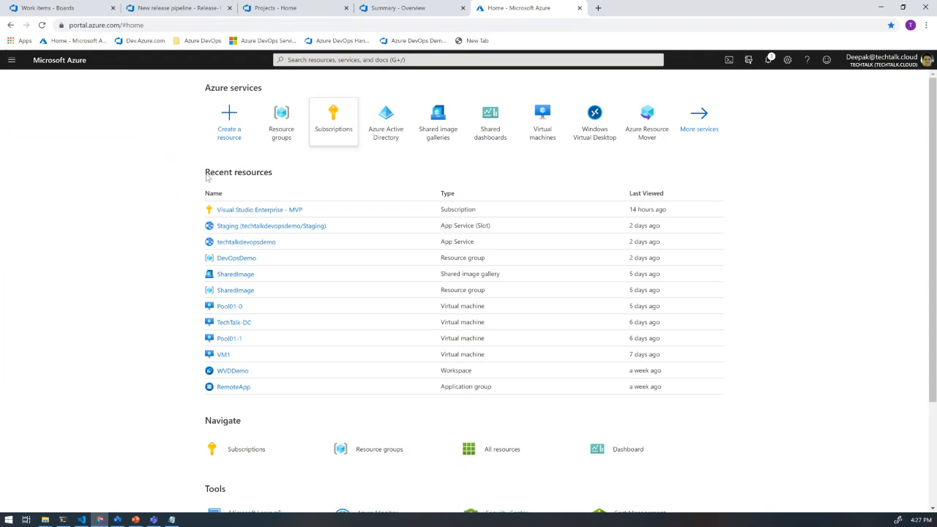
click(274, 210)
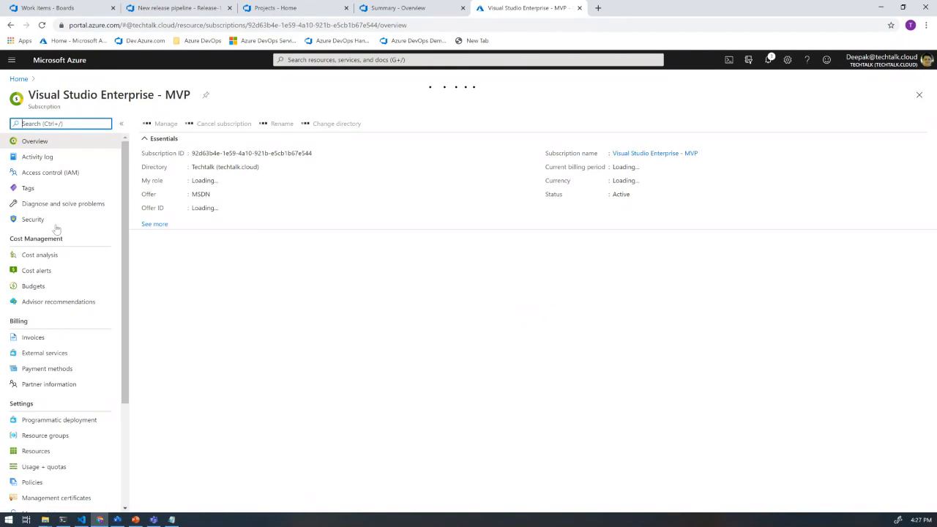
click(49, 440)
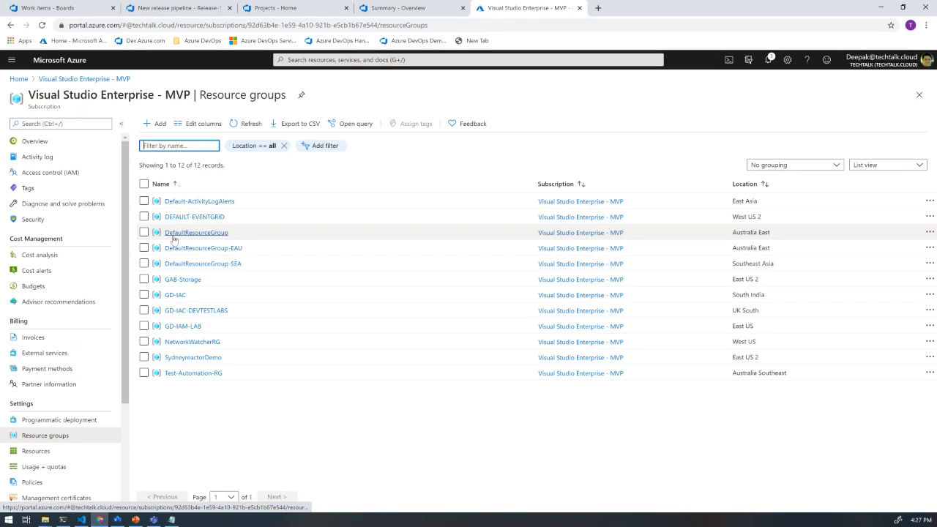
click(204, 360)
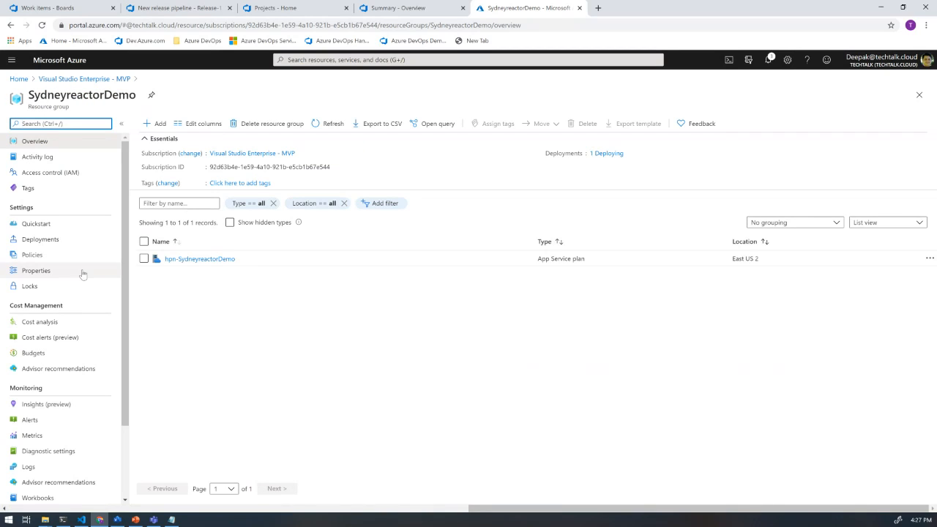
click(51, 241)
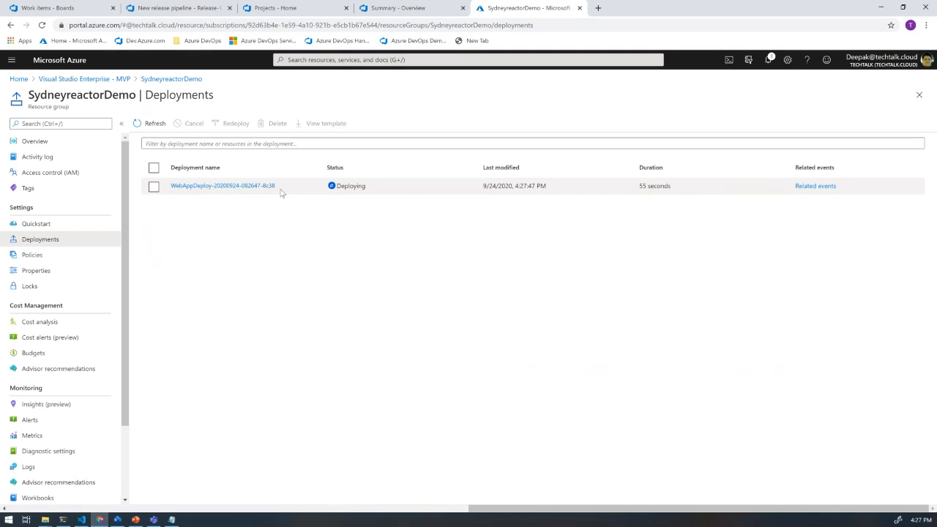
- Return to Azure DevOps and check the agent job progress in the Stage 1 logs
click(189, 8)
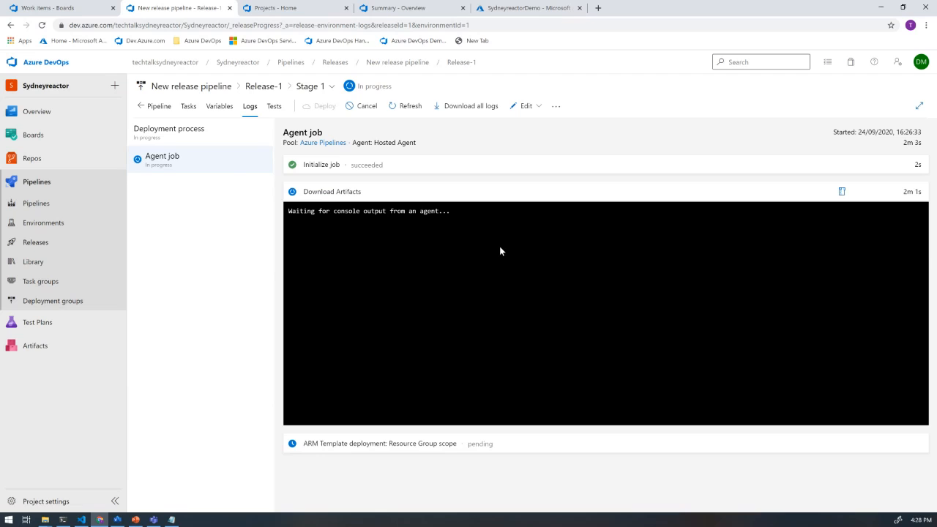
click(295, 7)
click(183, 8)
- Open the branch policies of the master branch in the Sydneyreactor repository
mouse_move(28, 167)
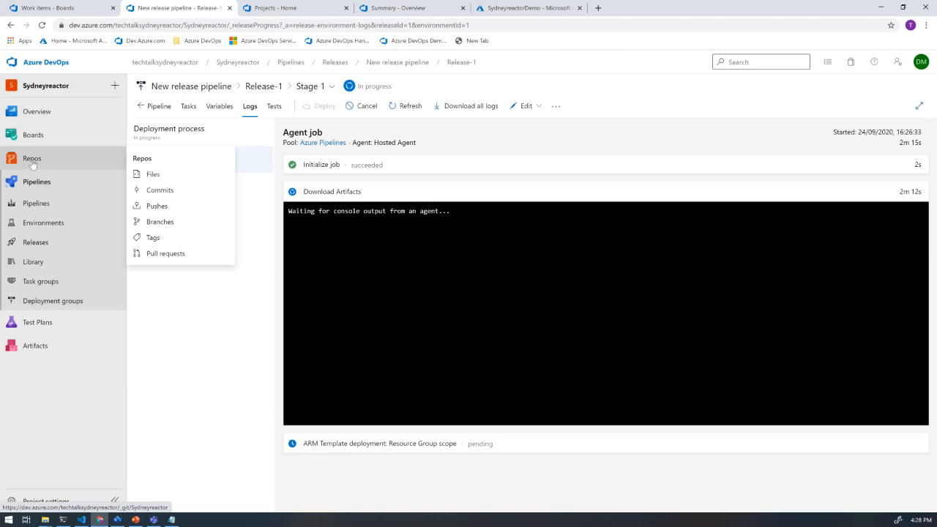
click(32, 159)
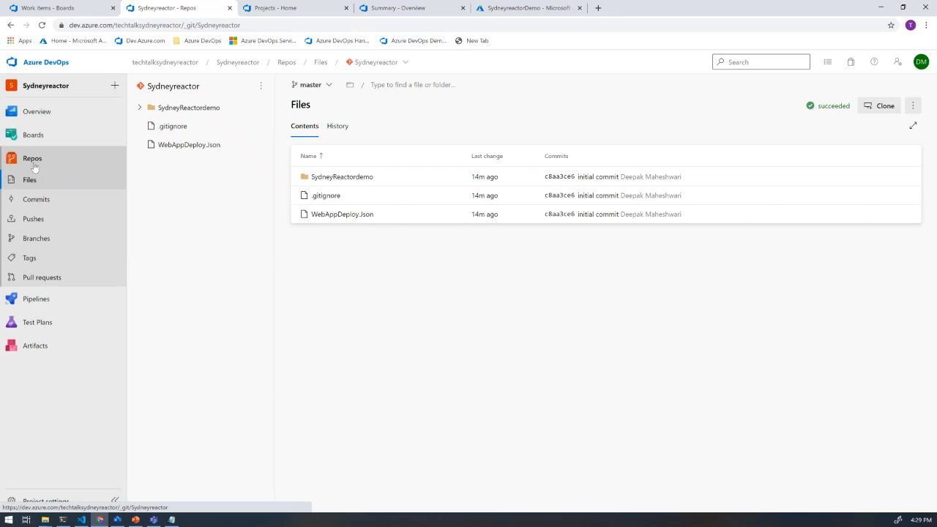
click(48, 240)
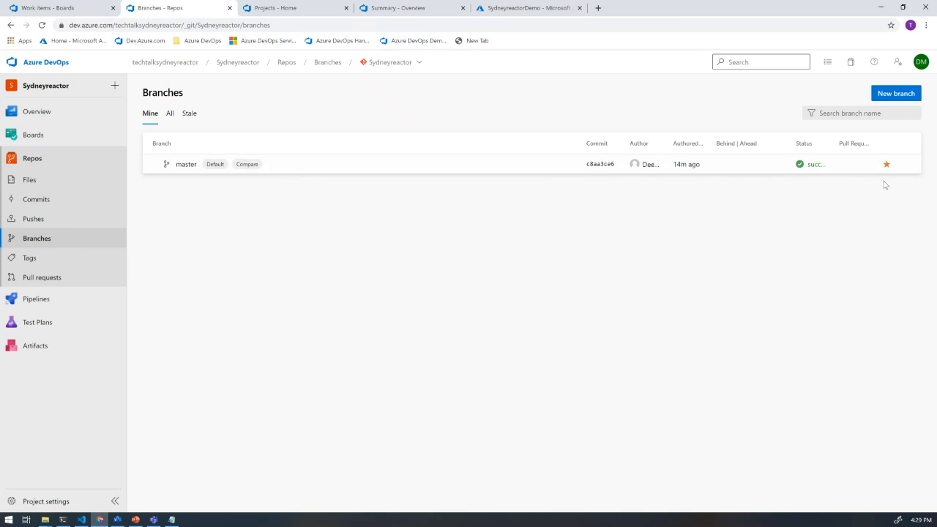
click(907, 165)
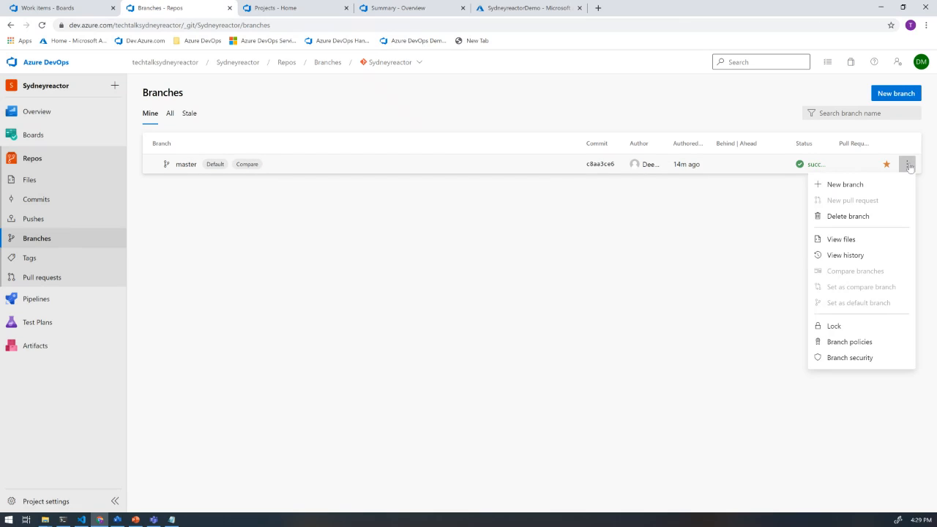
click(861, 342)
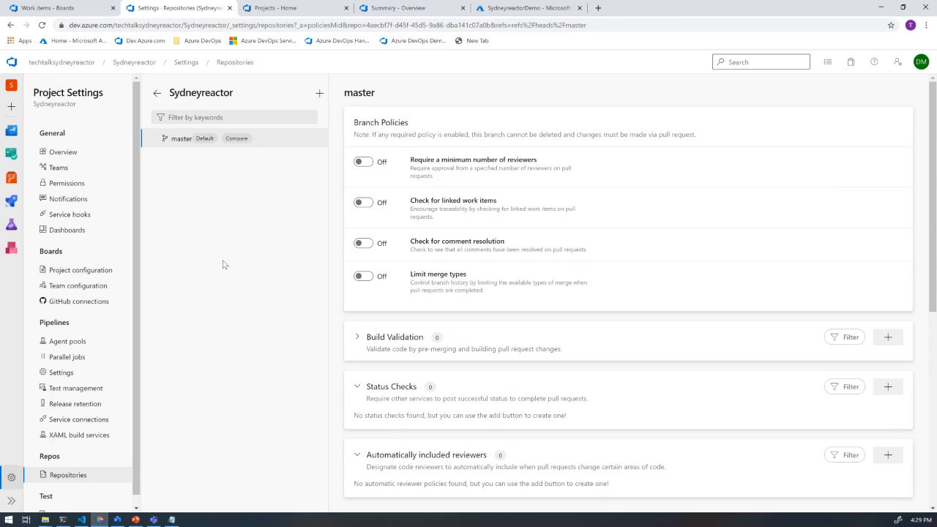
- Try out the minimum number of reviewers policy on master and view the form for adding an automatic reviewer policy
click(366, 161)
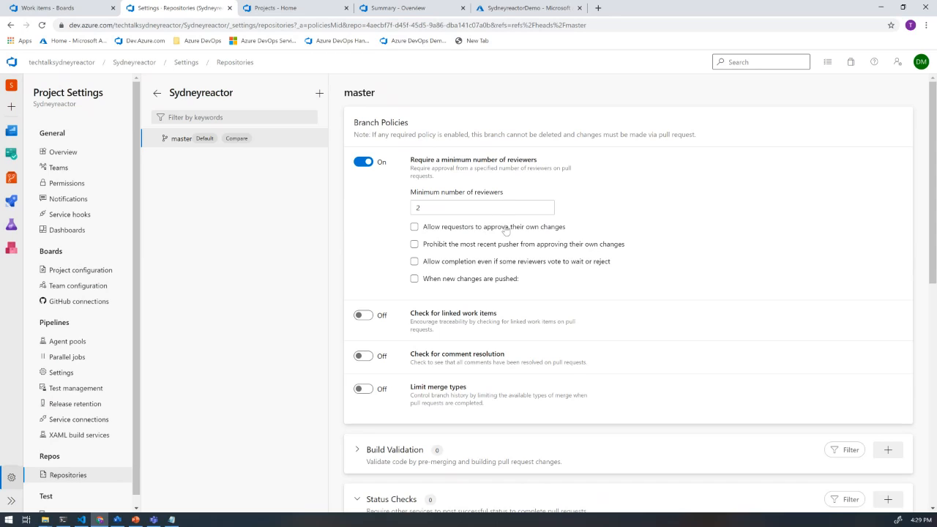
scroll(505, 228, down, 3)
scroll(504, 228, down, 1)
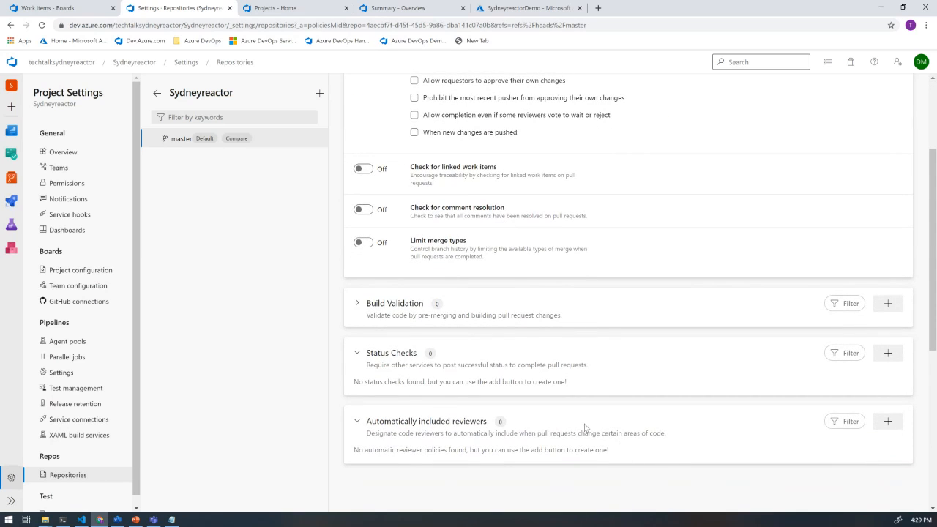
click(888, 421)
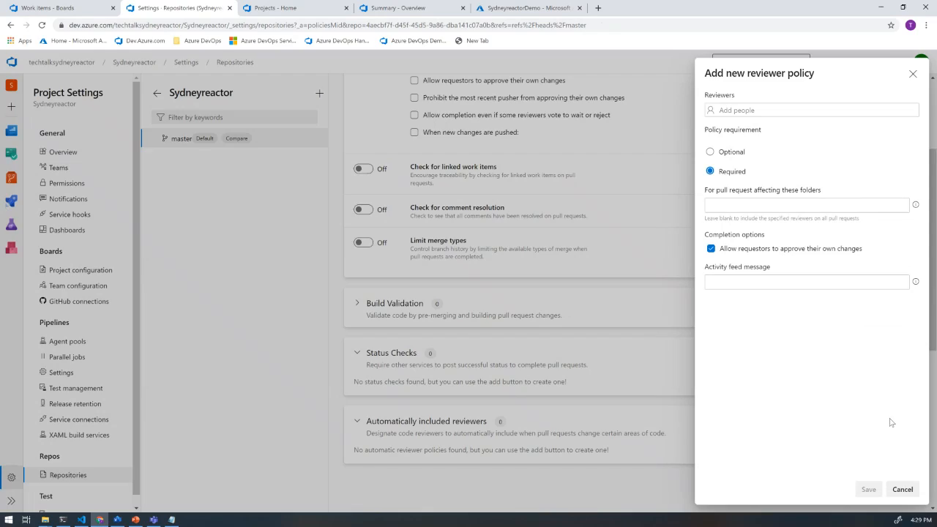
click(913, 74)
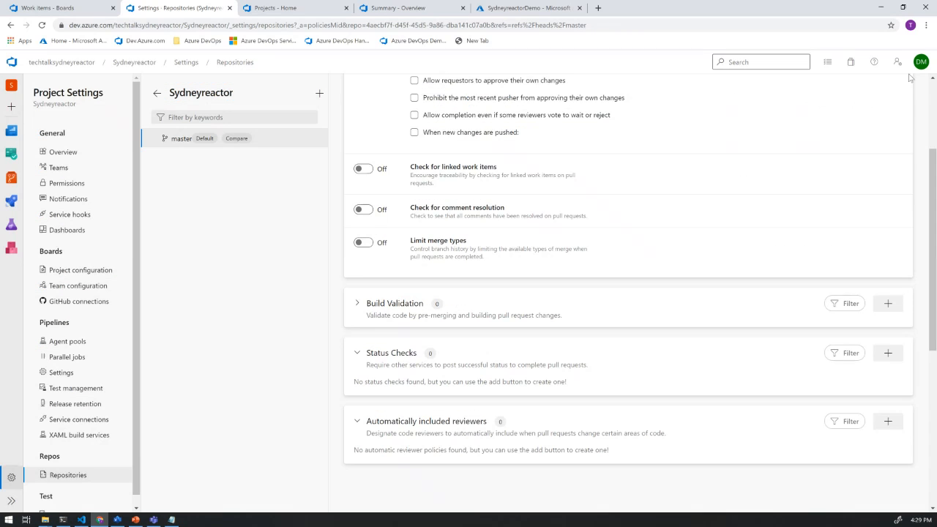
scroll(494, 225, up, 3)
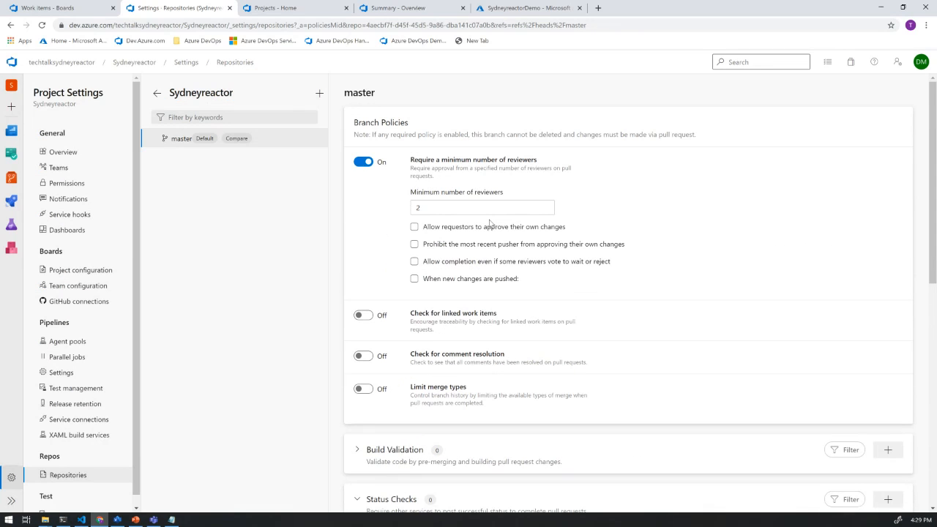
click(360, 162)
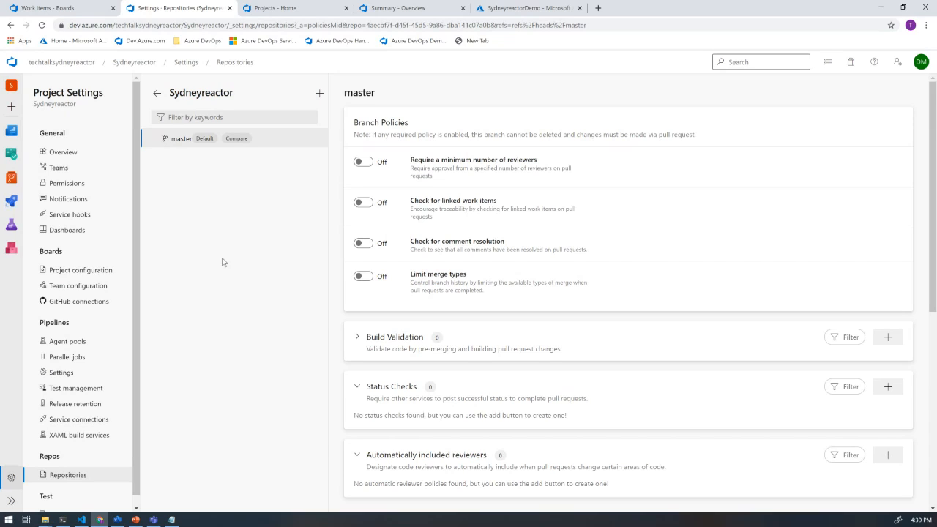
- Check Release-1's stage status, and open the website of the sydneyreactordemo1 app service from the SydneyreactorDemo resource group in the Azure portal
click(11, 205)
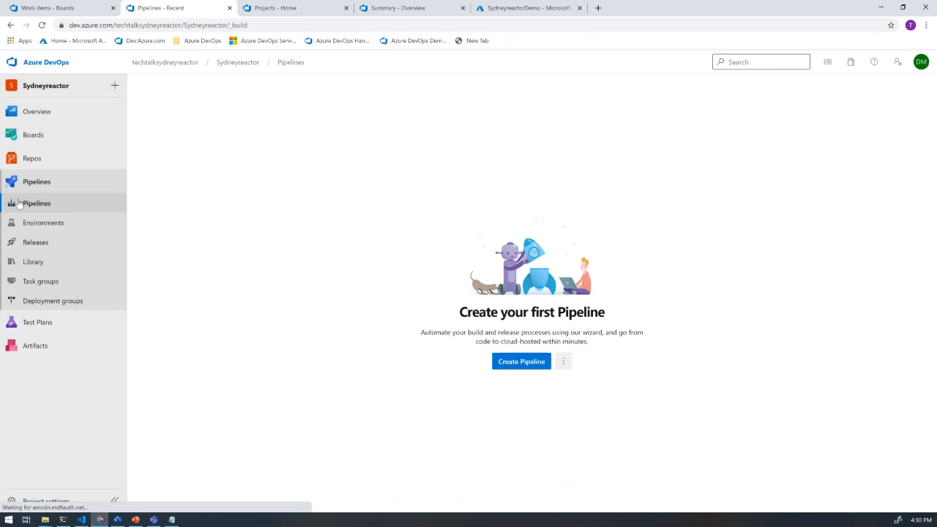
click(41, 245)
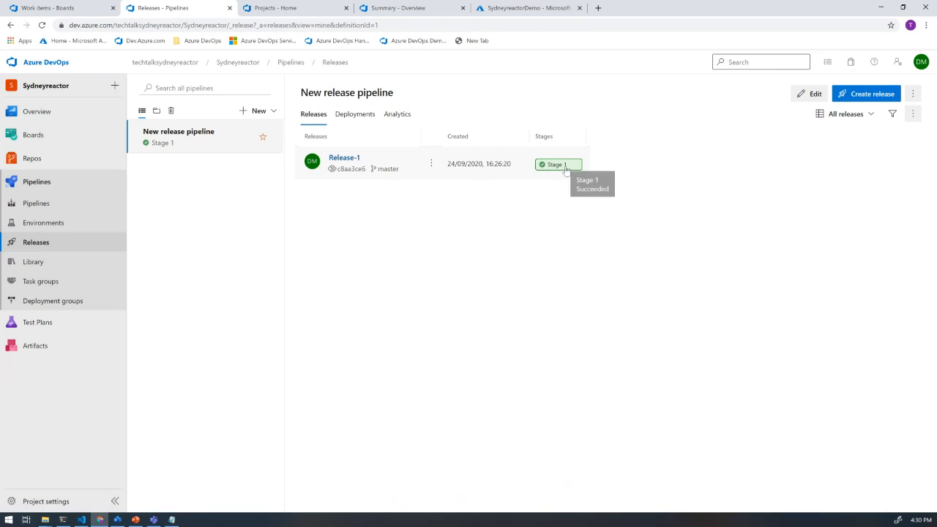
click(507, 9)
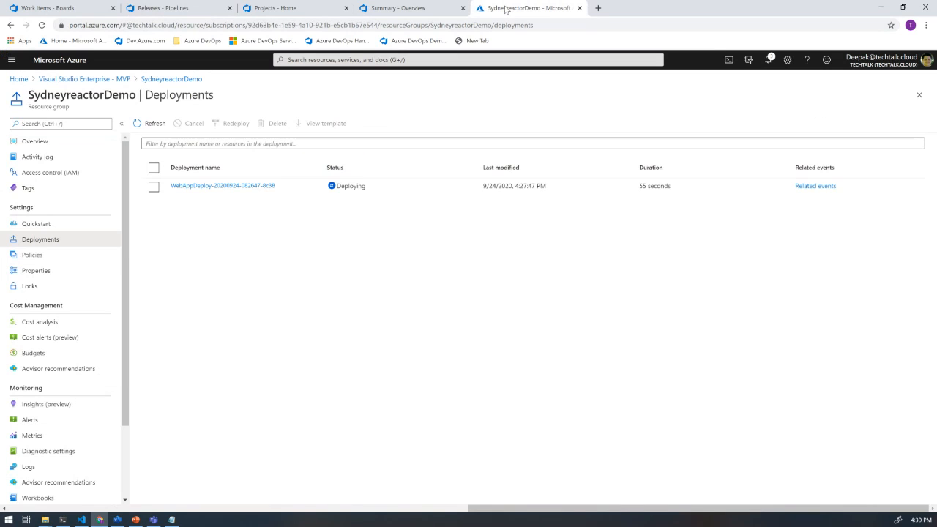
click(43, 143)
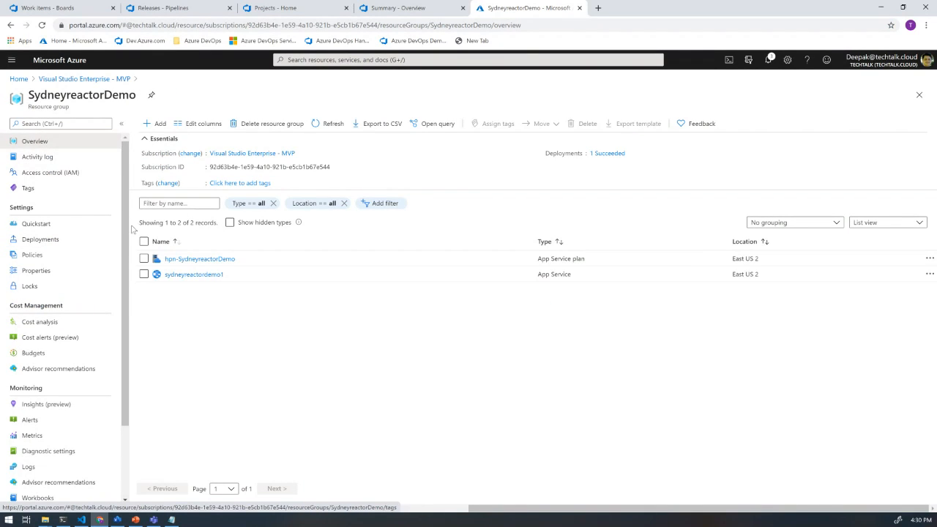
click(193, 274)
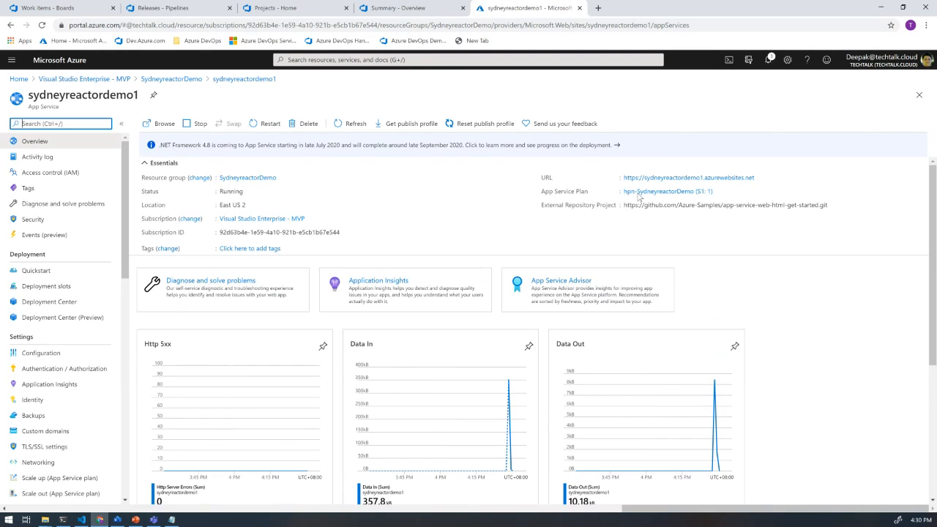
click(692, 179)
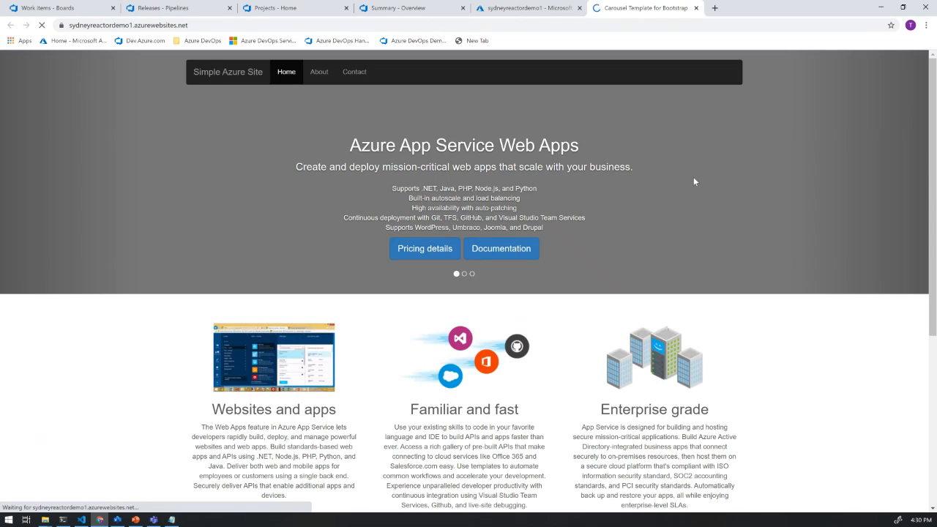
- Add a deployment slot named Dev to the sydneyreactordemo1 app service in the Azure portal, without cloning settings
click(528, 10)
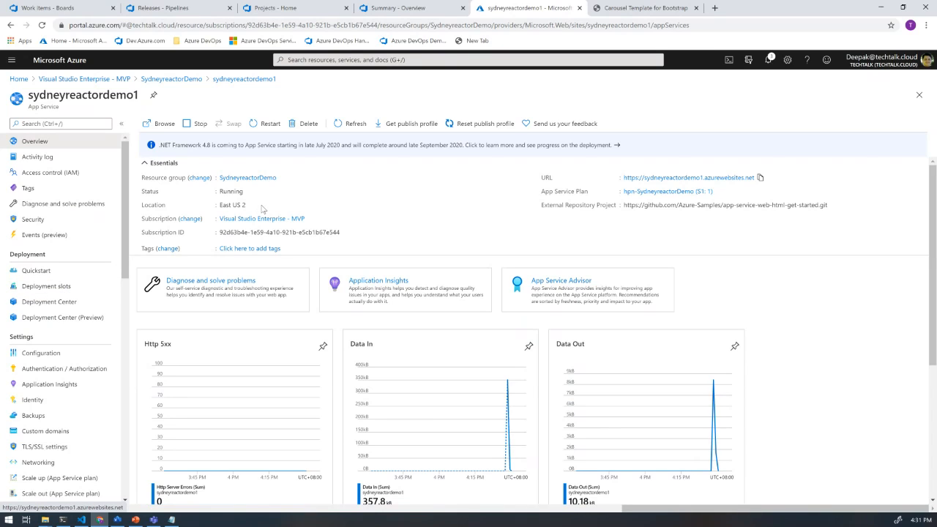
scroll(62, 291, down, 3)
click(62, 287)
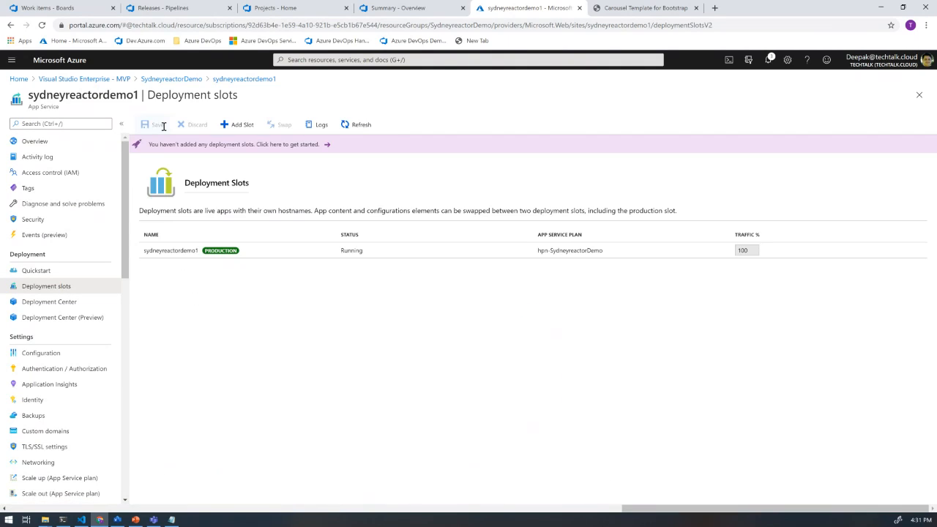
click(237, 125)
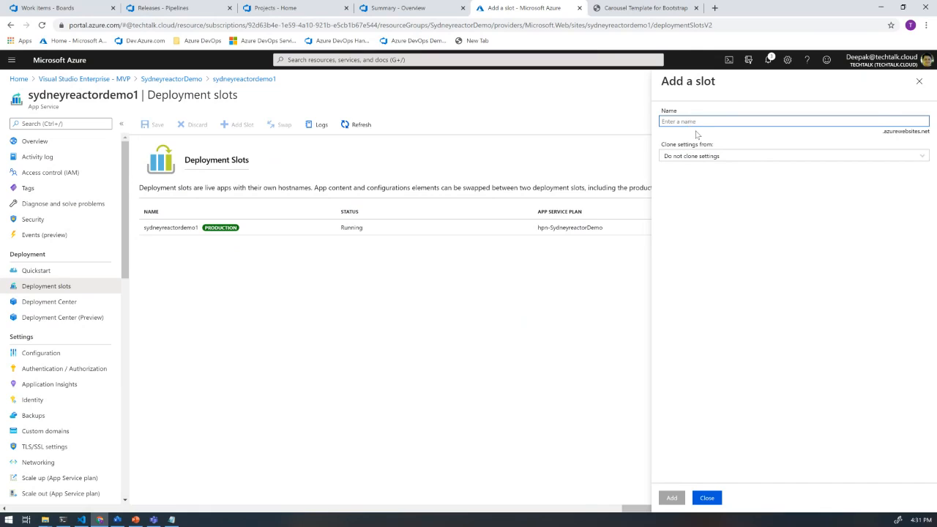
text(Dev)
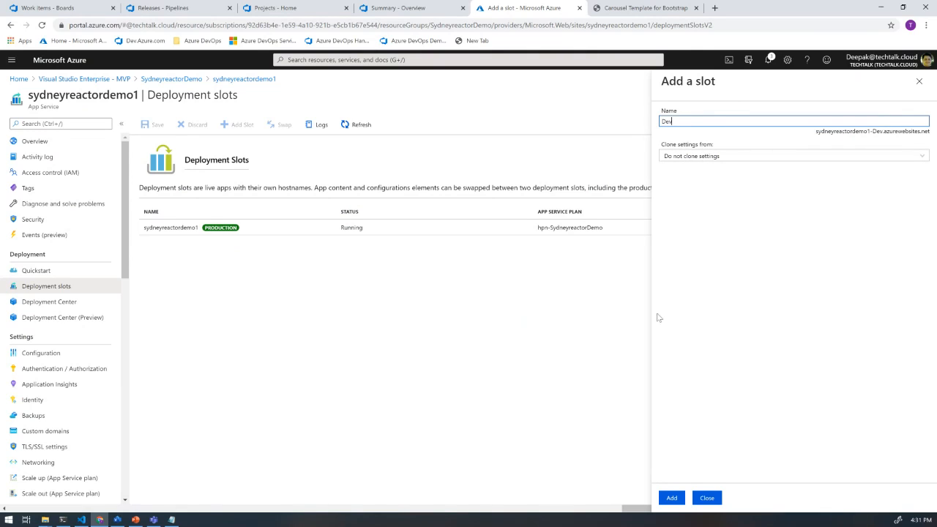
click(672, 499)
click(672, 499)
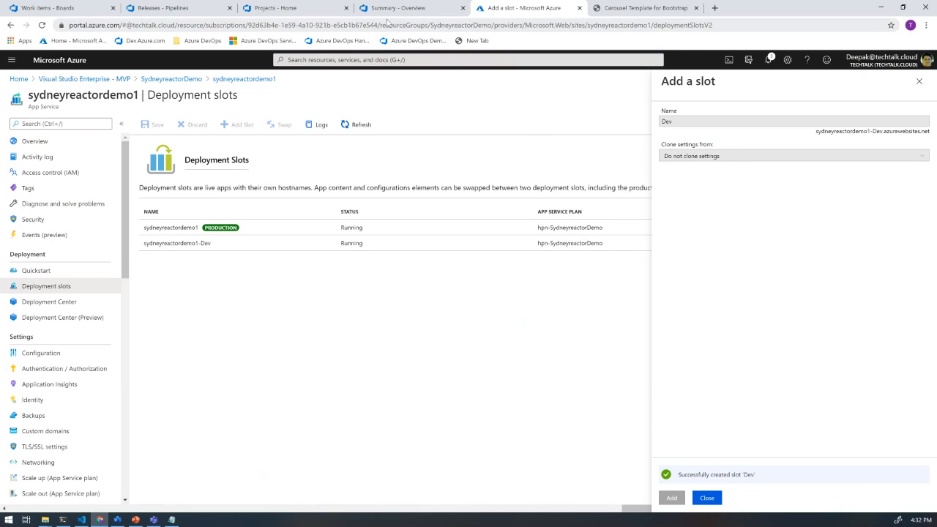
- Return to Azure DevOps and start a new build pipeline in the Sydneyreactor project with the classic editor
click(186, 9)
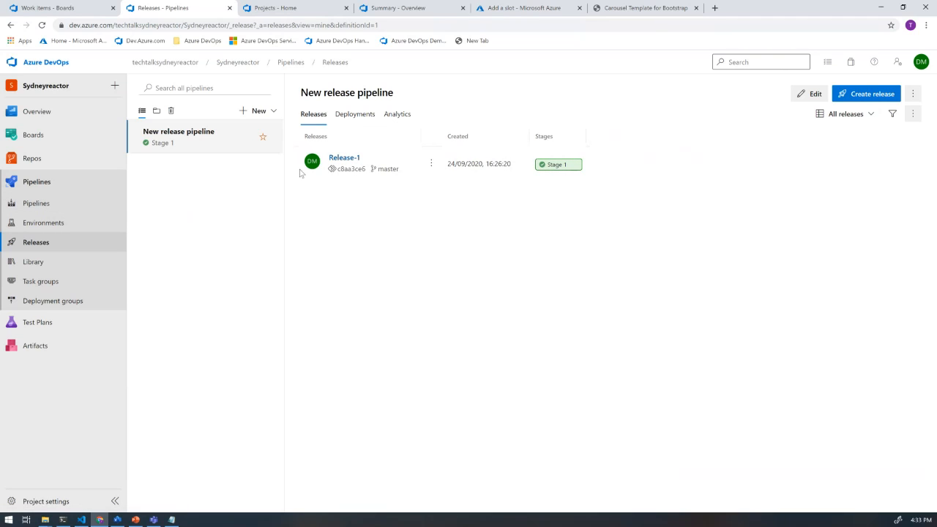
click(41, 185)
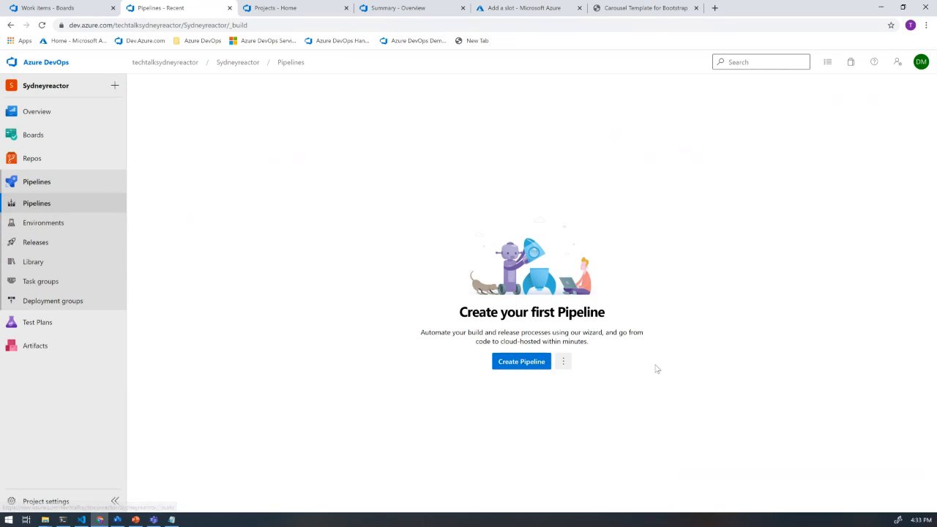
click(508, 362)
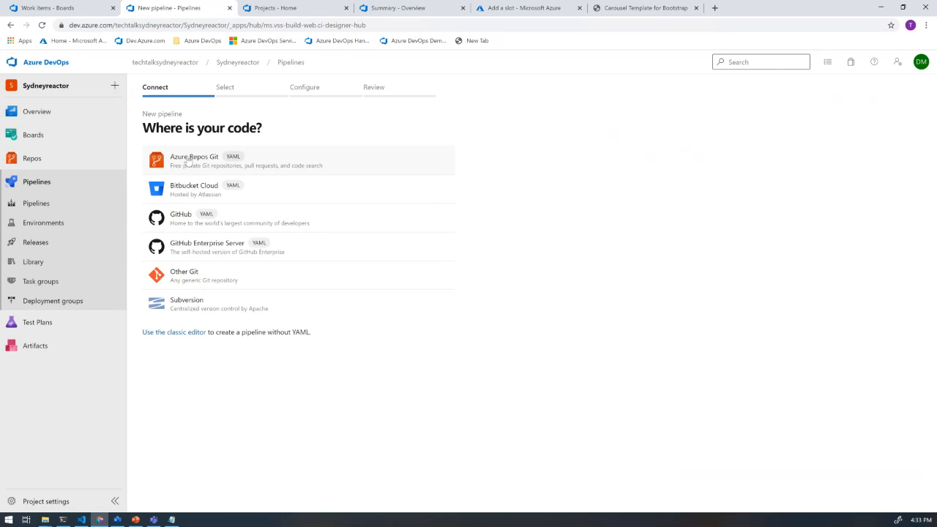
click(175, 335)
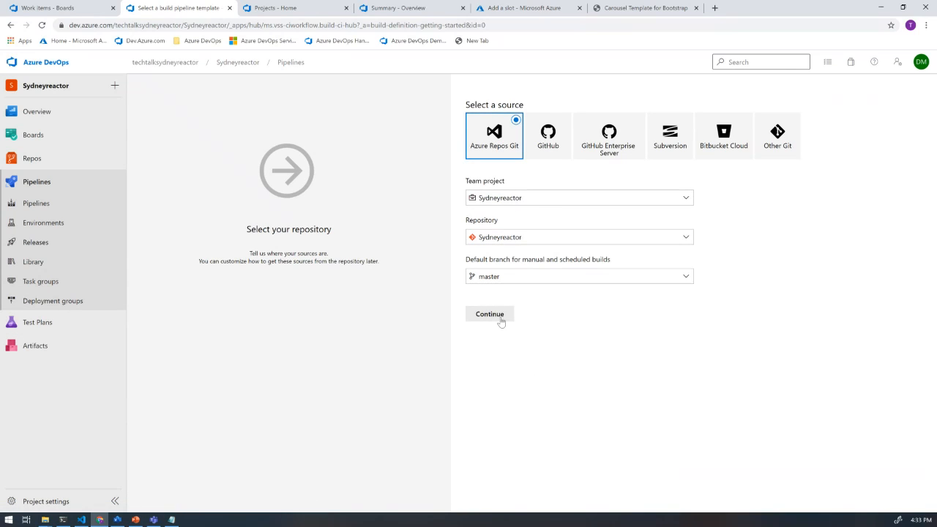
- Use the Sydneyreactor repository's master branch as the source and apply the ASP.NET Core template to the build pipeline
click(490, 315)
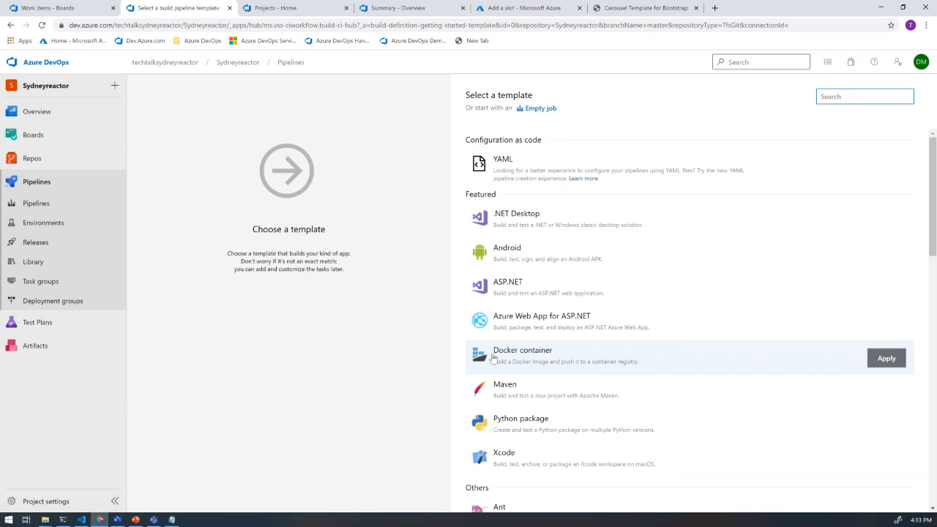
scroll(582, 220, down, 3)
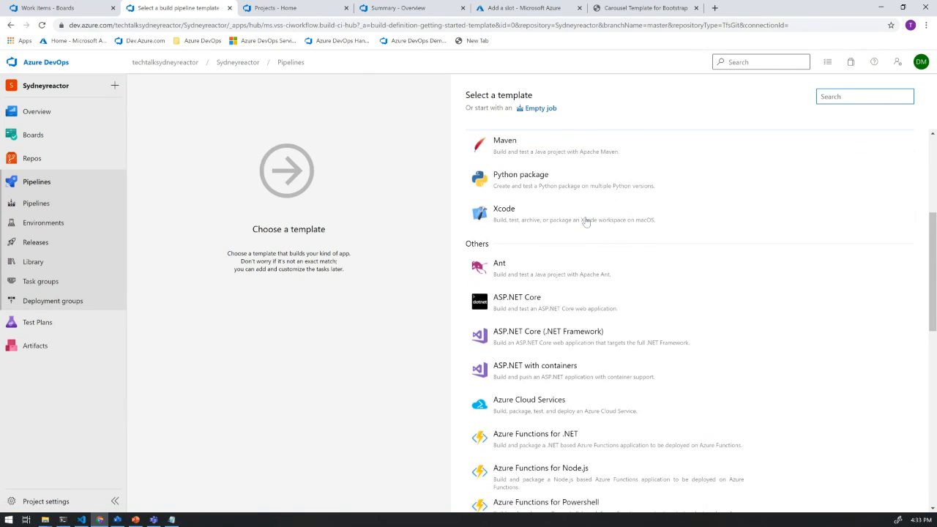
click(505, 306)
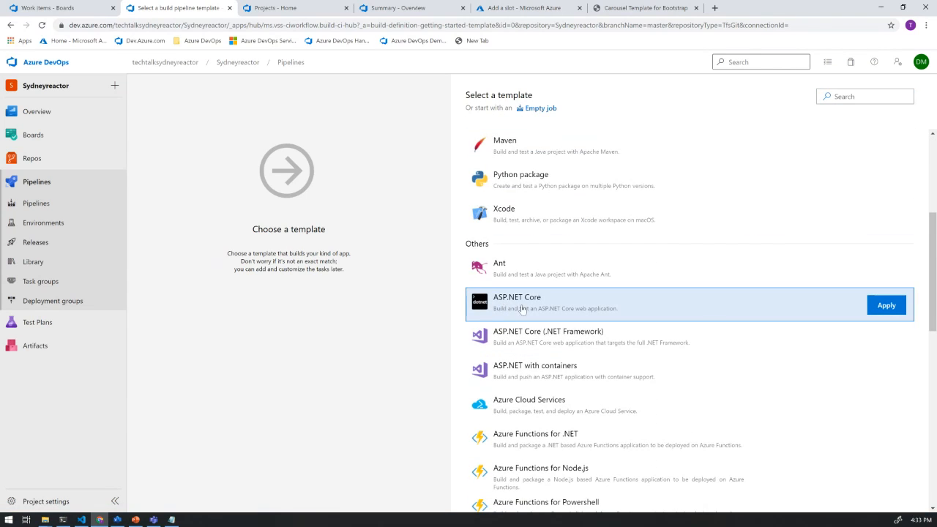
click(886, 306)
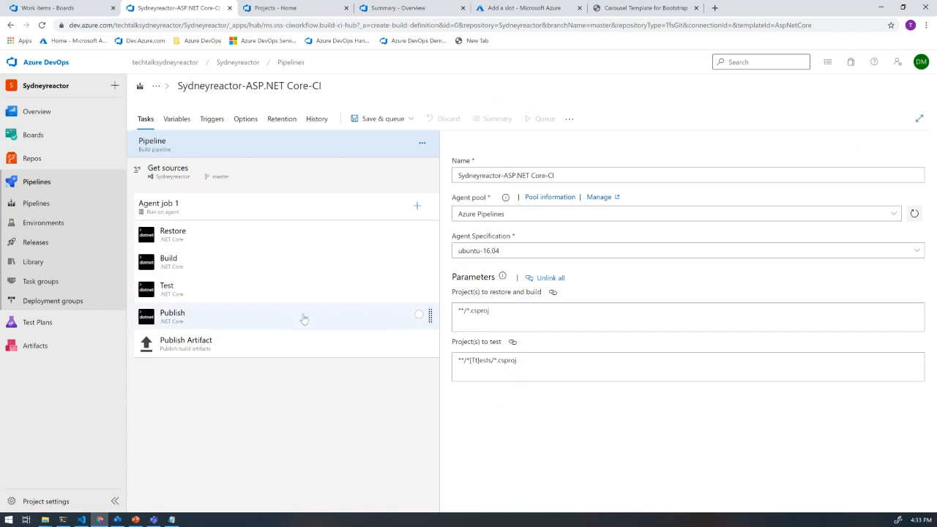
- Review the build task settings in Agent job 1 and remove the Test task
click(205, 236)
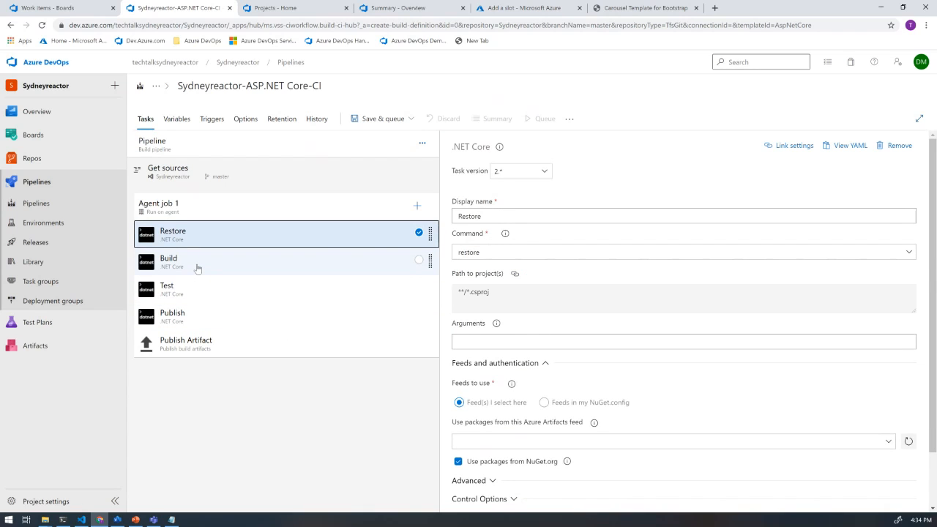
click(196, 267)
click(195, 320)
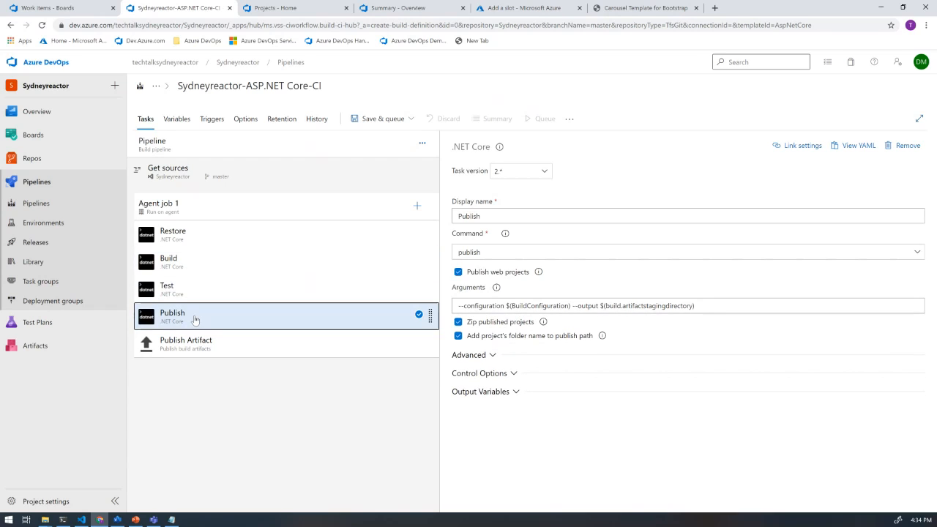
click(212, 294)
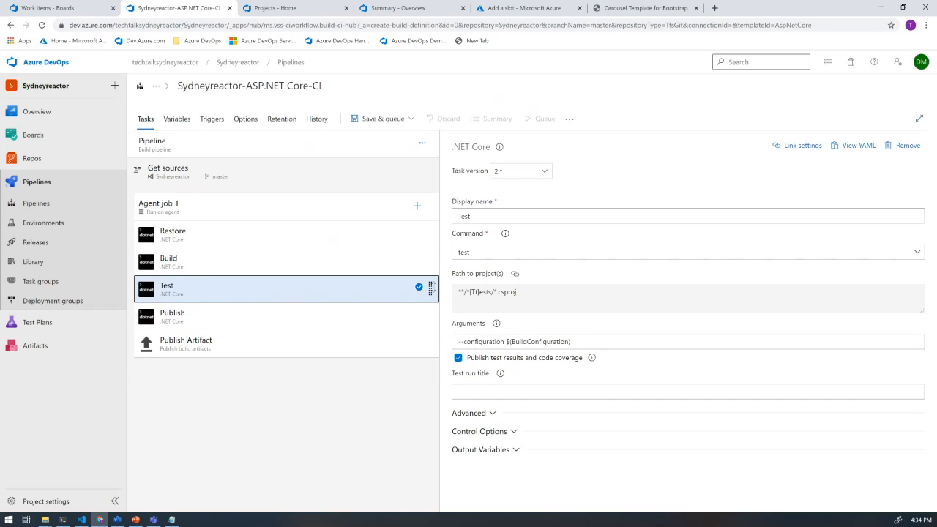
right_click(338, 288)
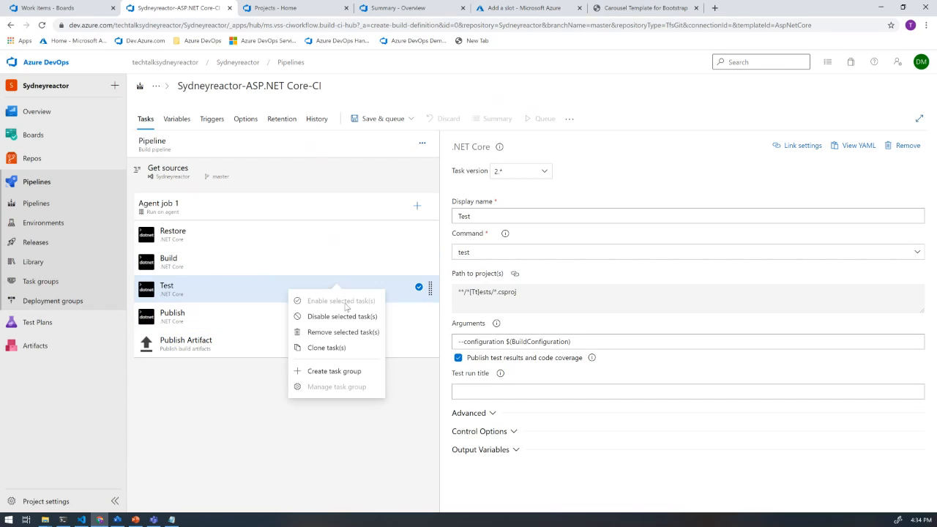
click(342, 331)
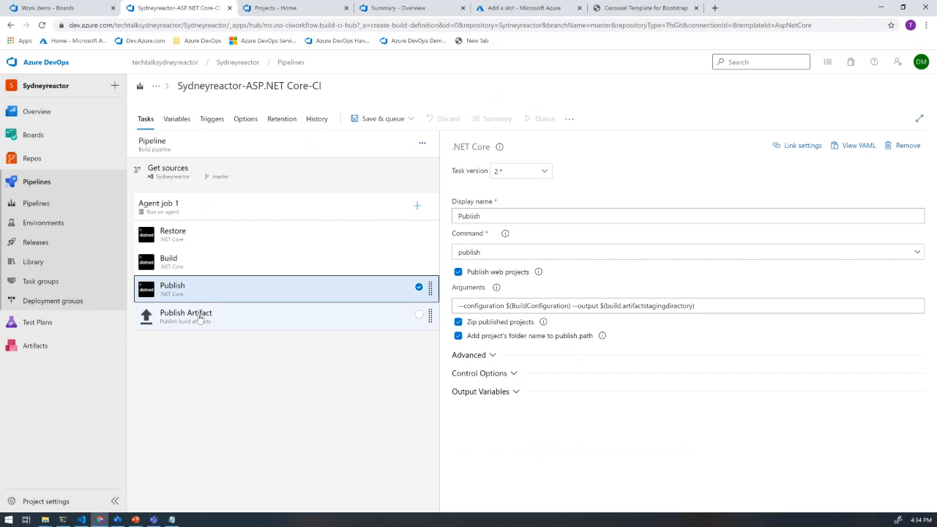
click(199, 318)
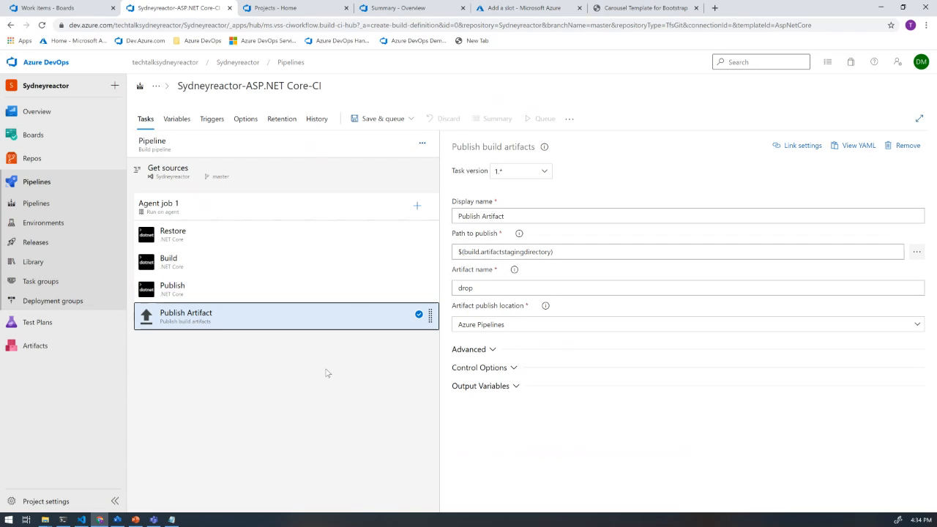
click(194, 234)
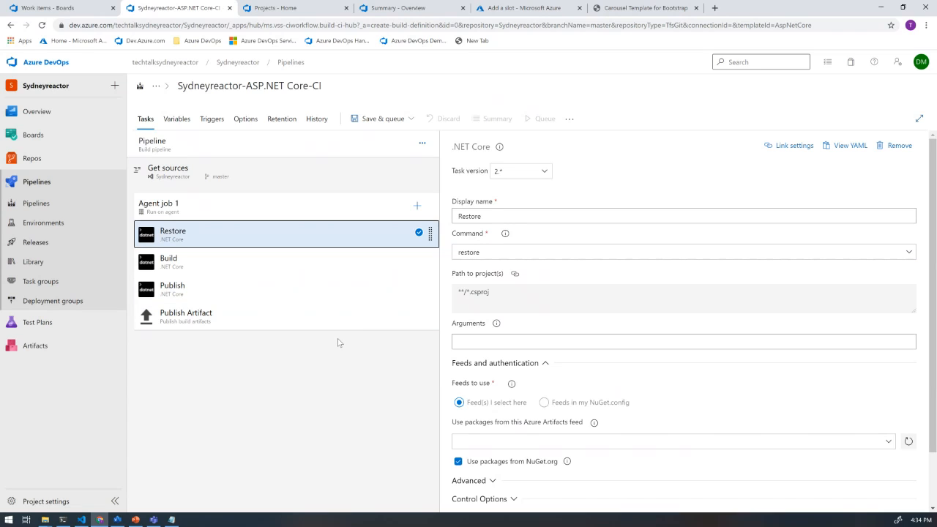
- Enable continuous integration for the Sydneyreactor repository in the build pipeline's triggers
click(210, 119)
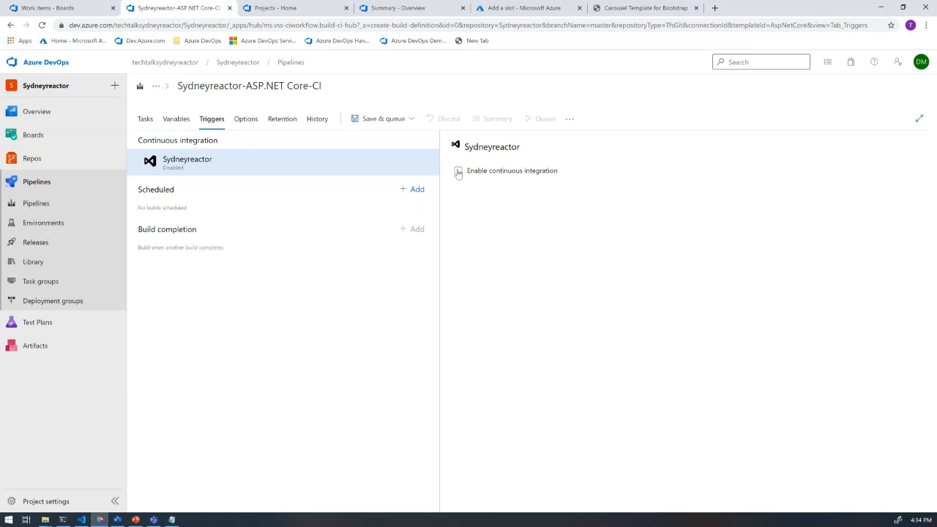
click(458, 172)
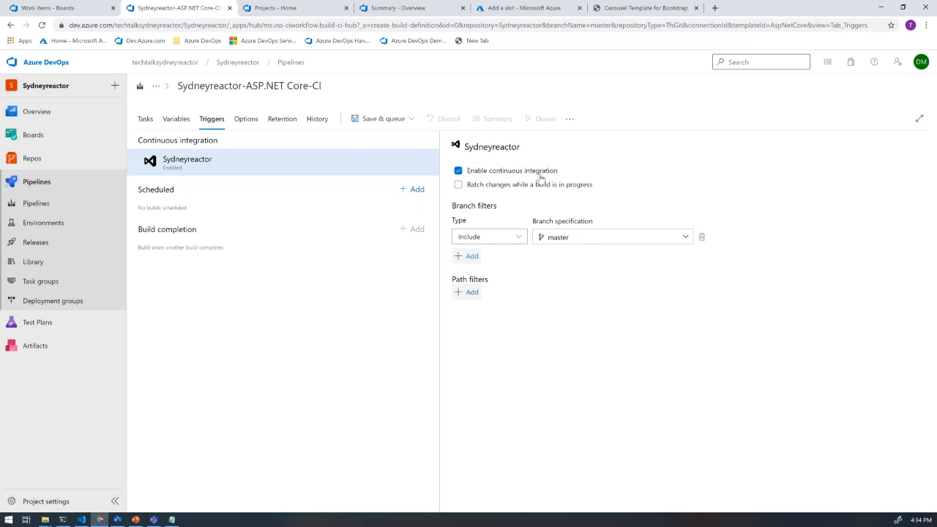
- Save and run the build pipeline on master, and open the log of Agent job 1
click(411, 119)
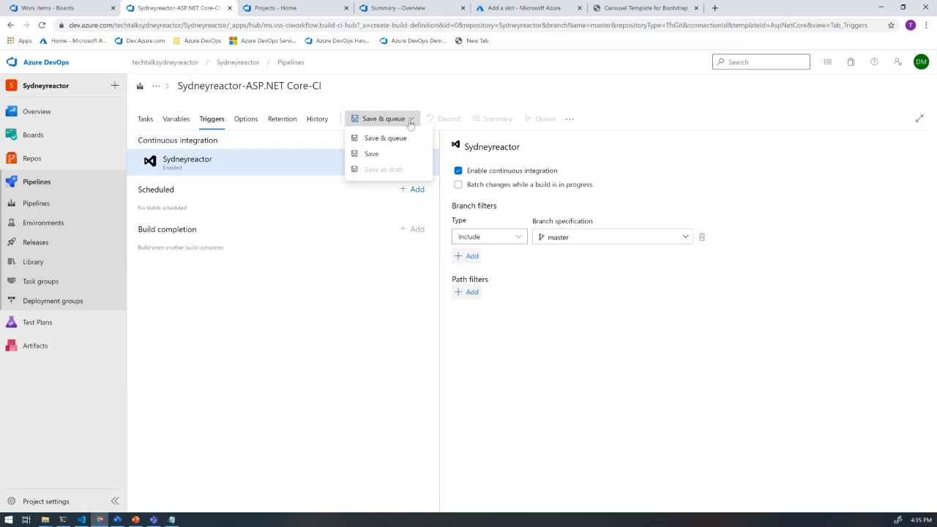
click(386, 139)
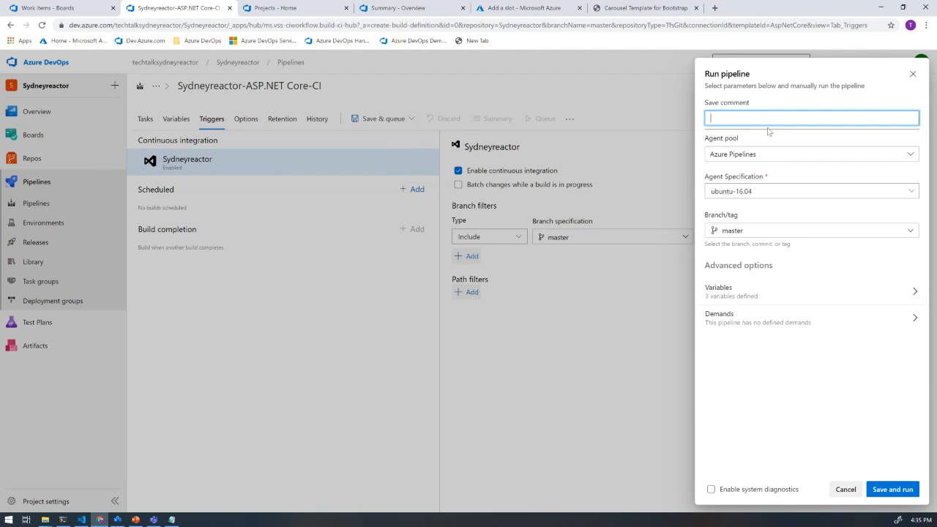
click(879, 497)
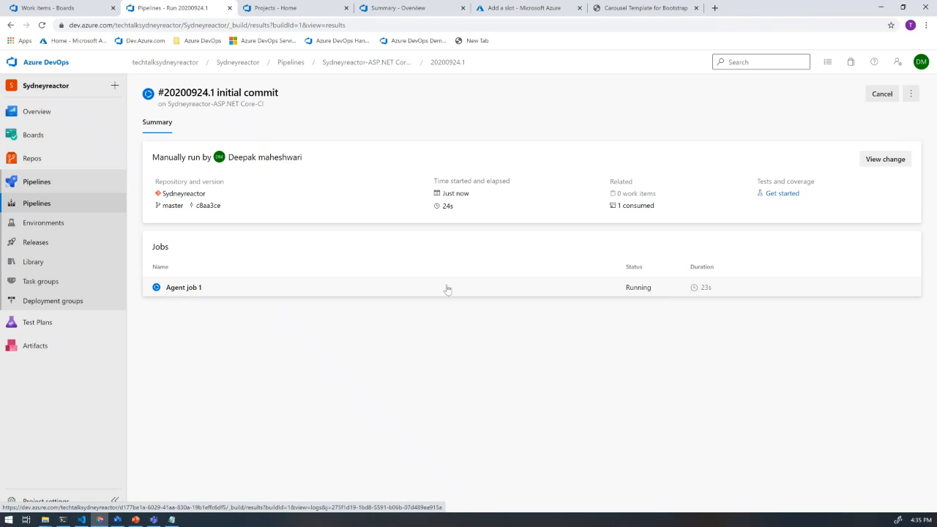
click(642, 292)
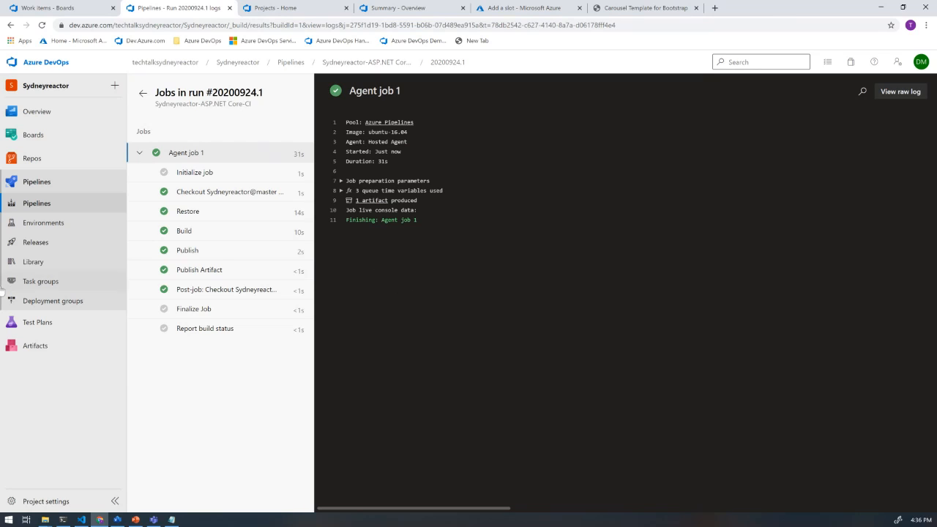
- Create a new release pipeline whose Stage 1 uses the Azure App Service deployment template
mouse_move(73, 326)
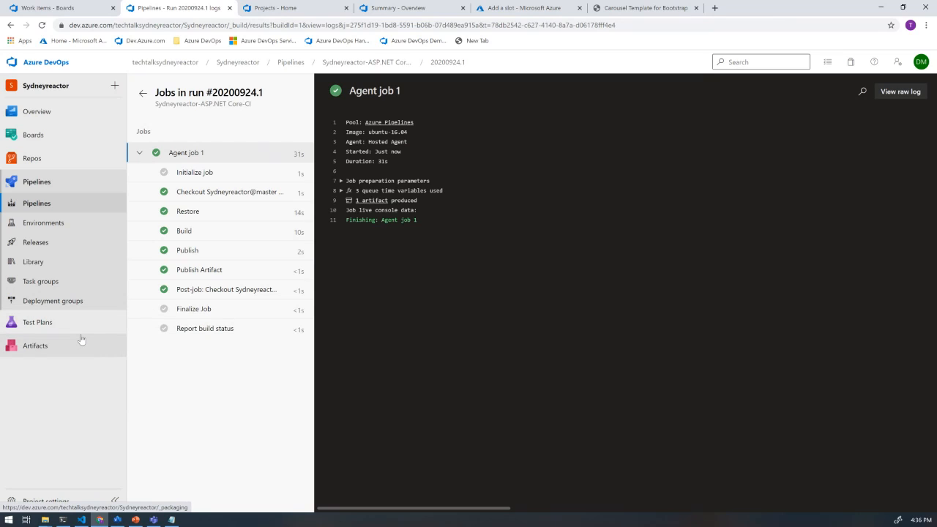
click(37, 243)
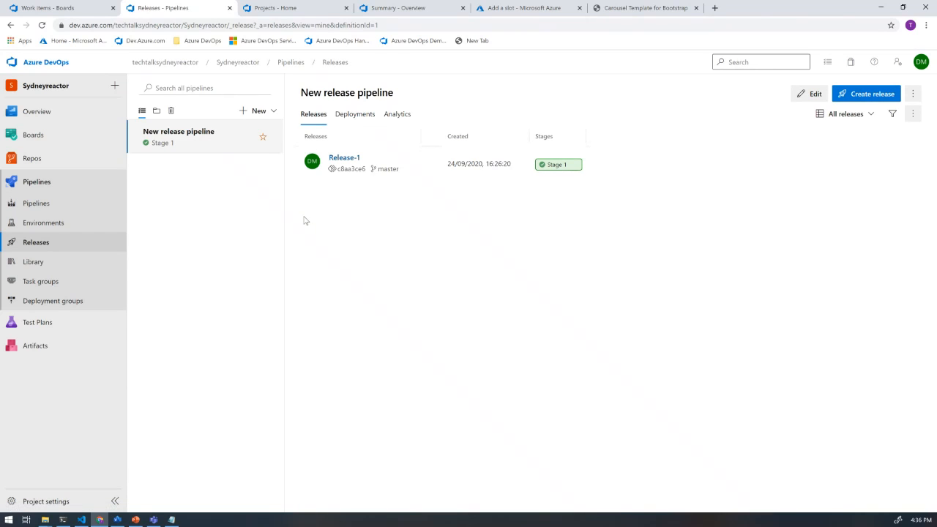
click(272, 111)
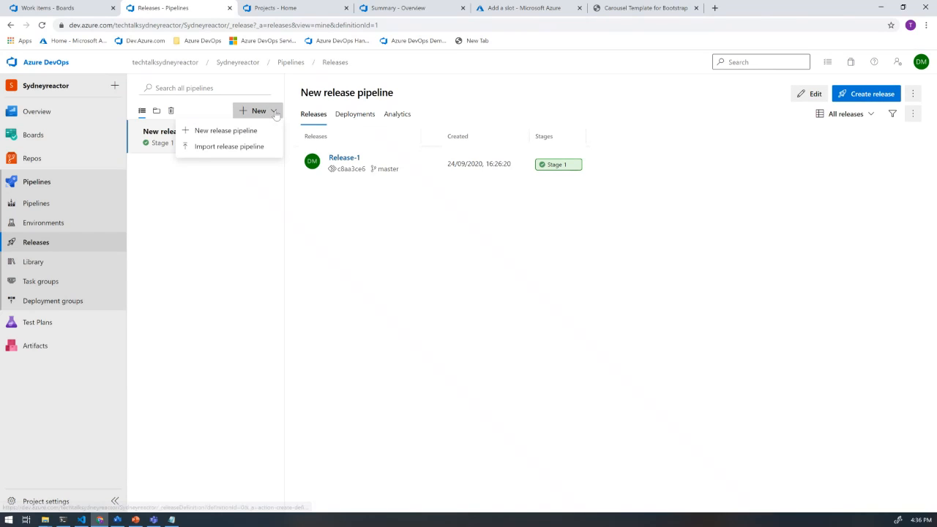
click(244, 132)
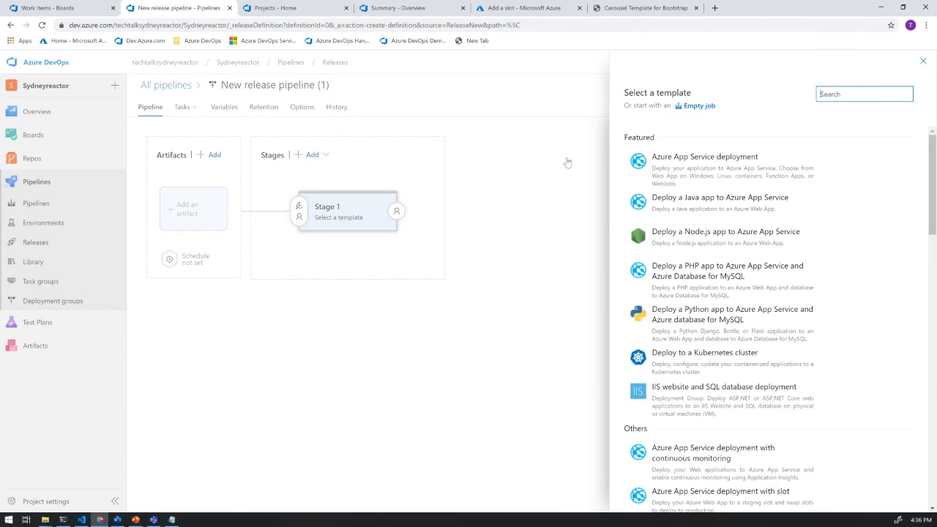
mouse_move(783, 181)
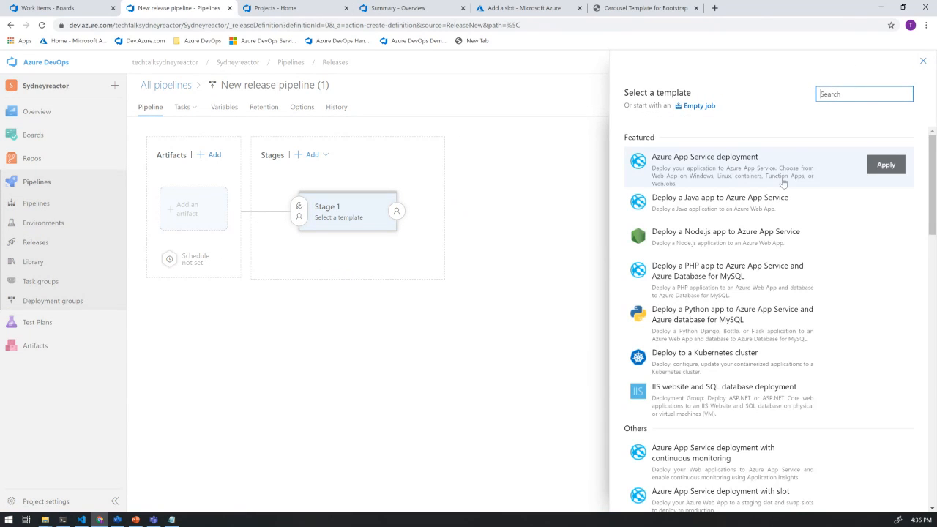
click(722, 161)
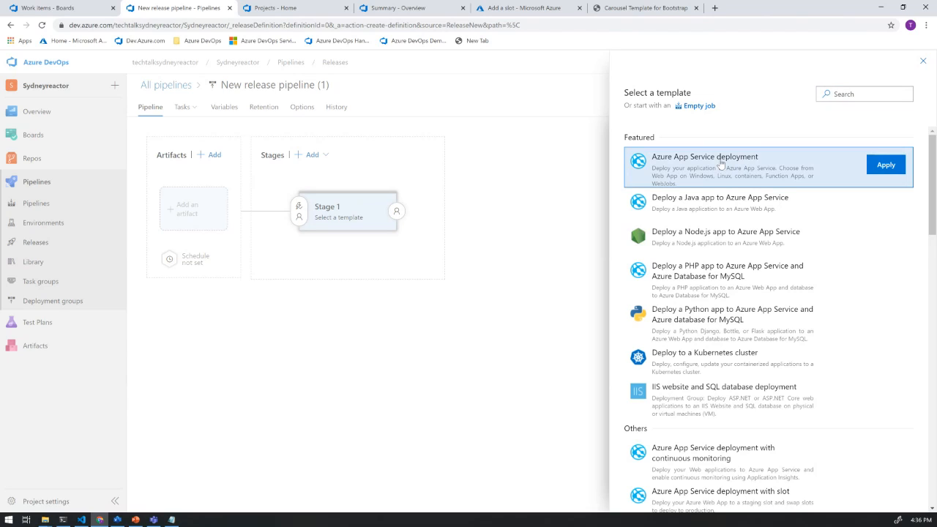
click(886, 165)
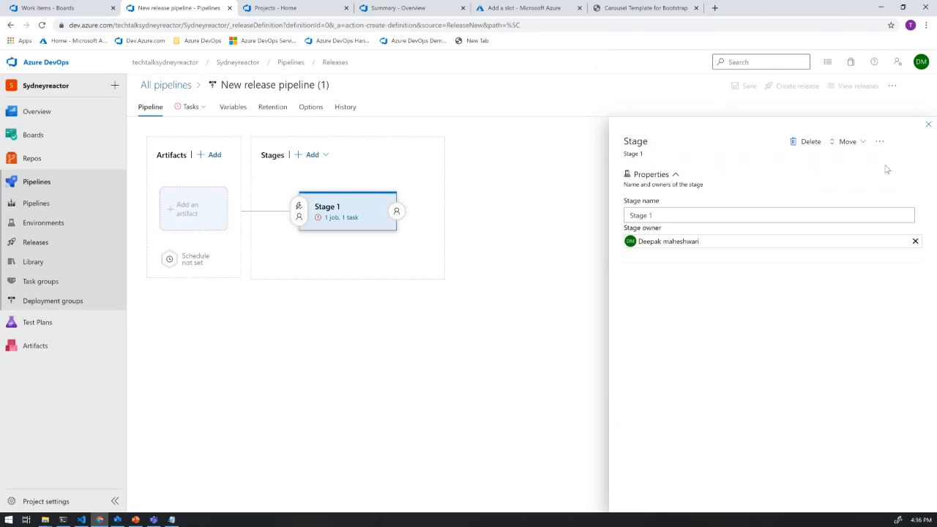
- Add the Sydneyreactor-ASP.NET Core-CI build to the release pipeline as an artifact, with Latest as the default version
click(189, 210)
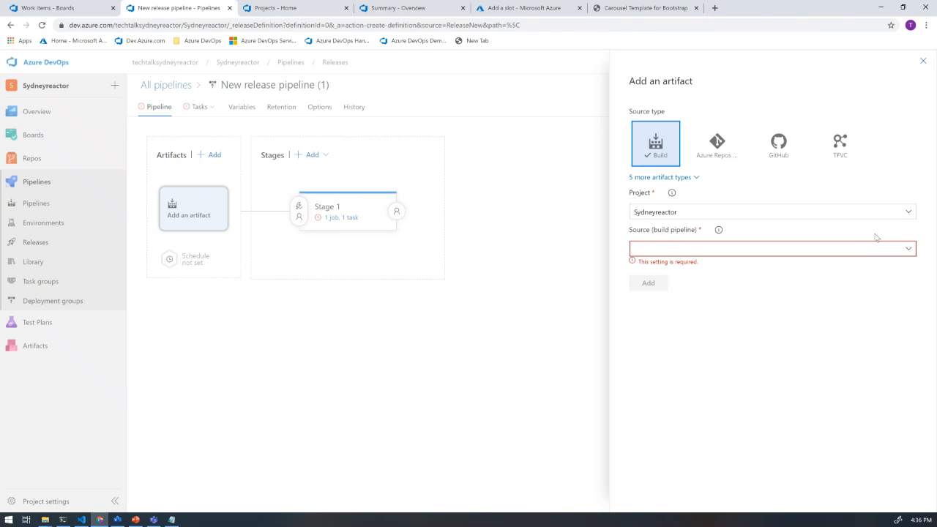
click(910, 249)
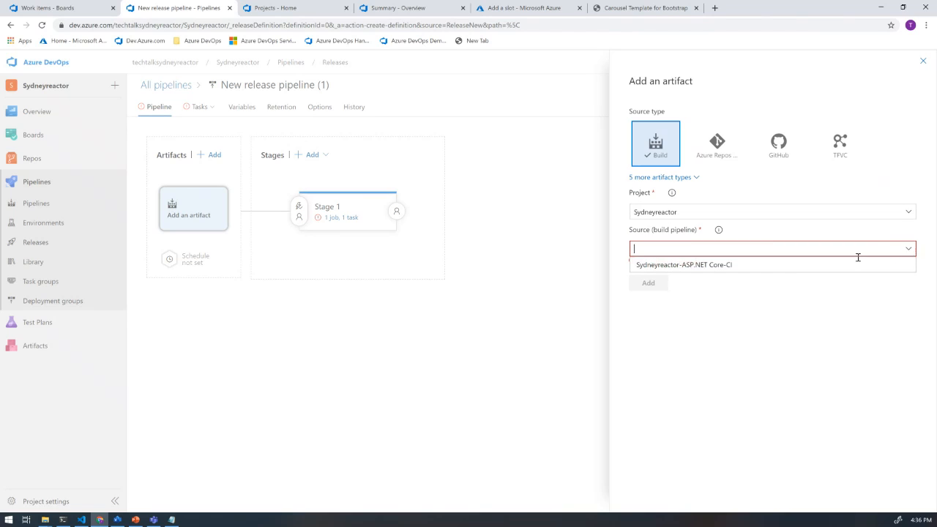
click(707, 265)
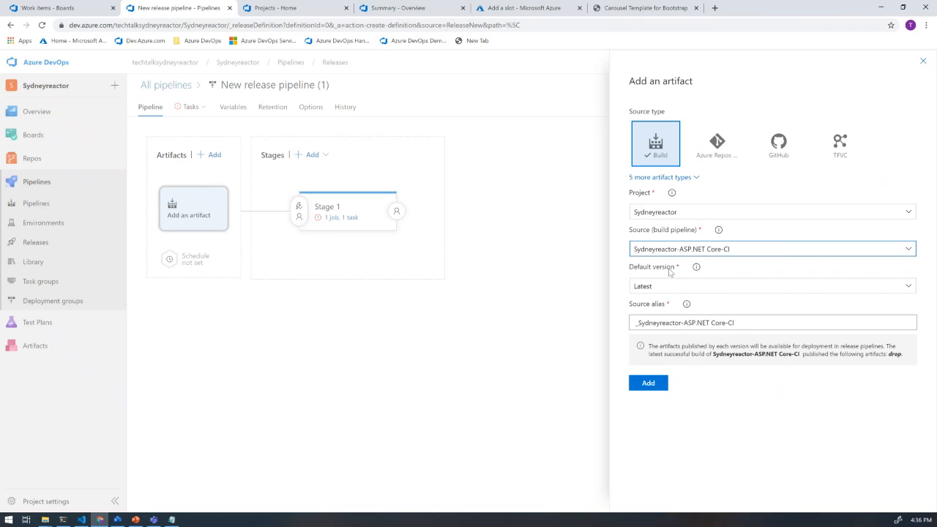
click(646, 385)
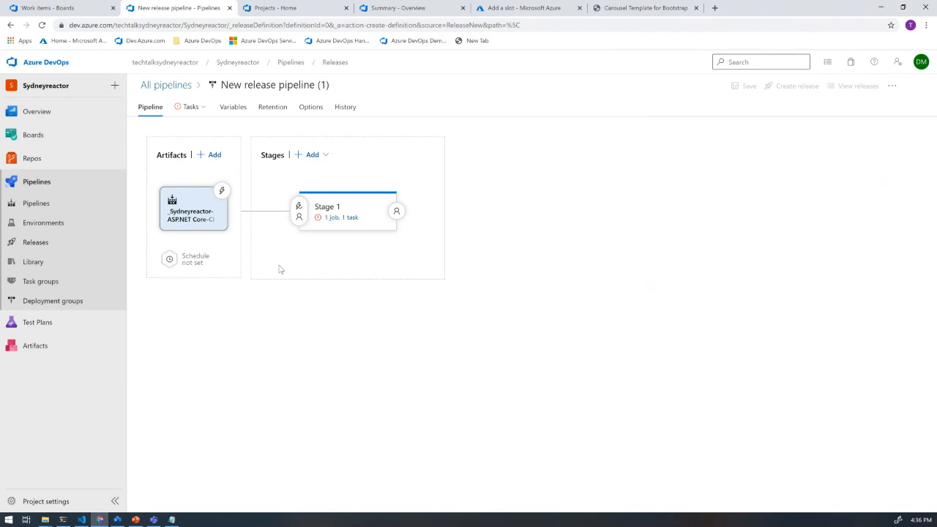
- Enable Deploy to Slot or App Service Environment in Stage 1's Deploy Azure App Service task
click(339, 219)
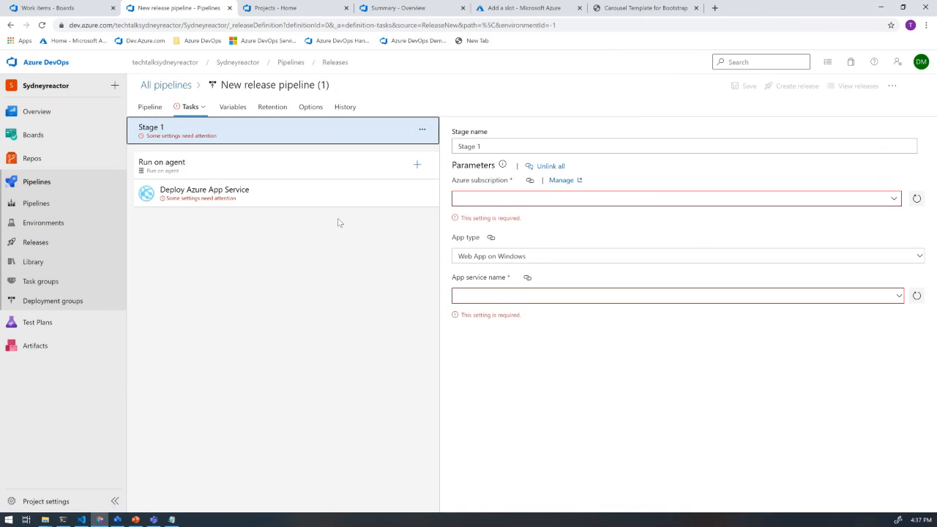
click(236, 191)
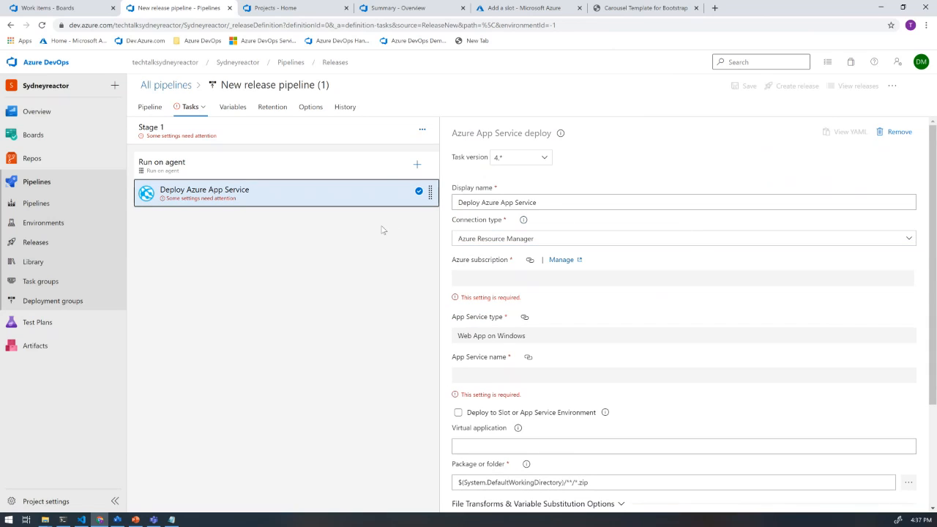
click(459, 413)
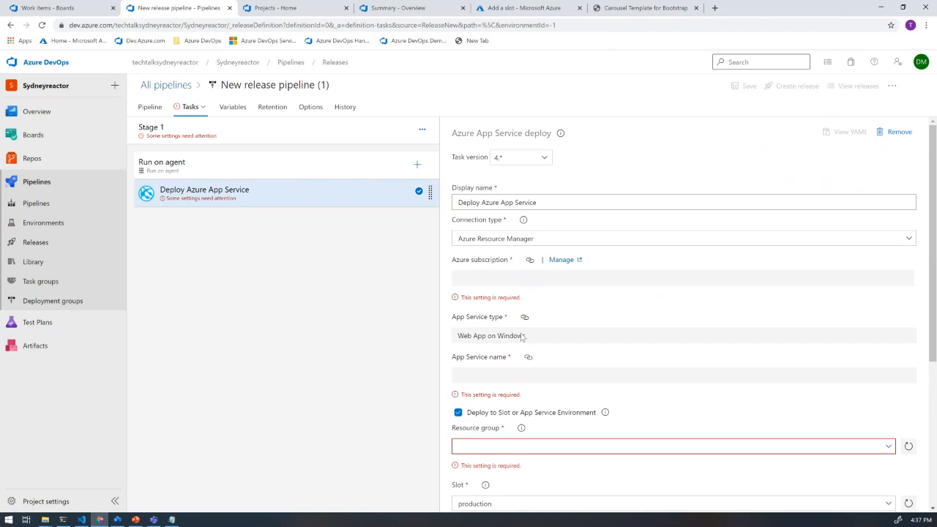
- Try to load the available resource groups and deployment slots for Stage 1's Deploy Azure App Service task
scroll(523, 336, down, 2)
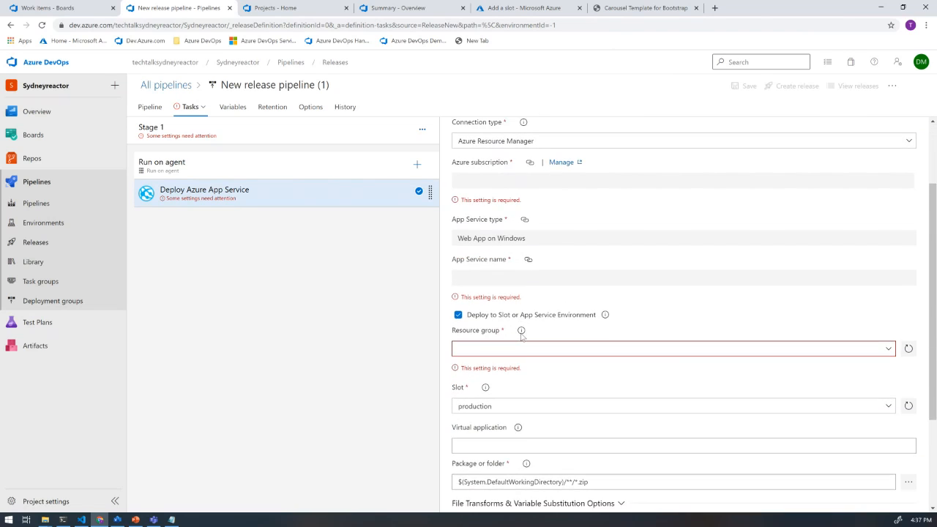
click(888, 349)
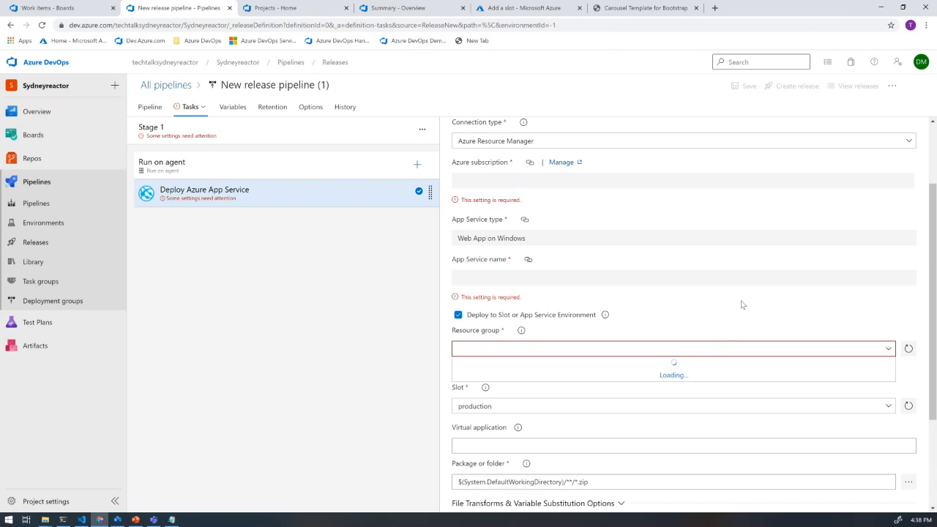
click(908, 349)
scroll(653, 218, up, 3)
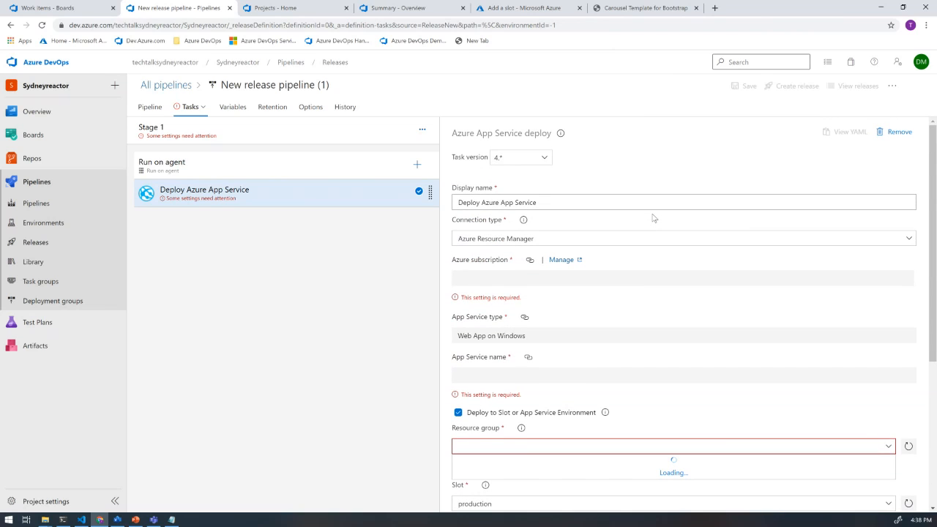
scroll(654, 218, down, 1)
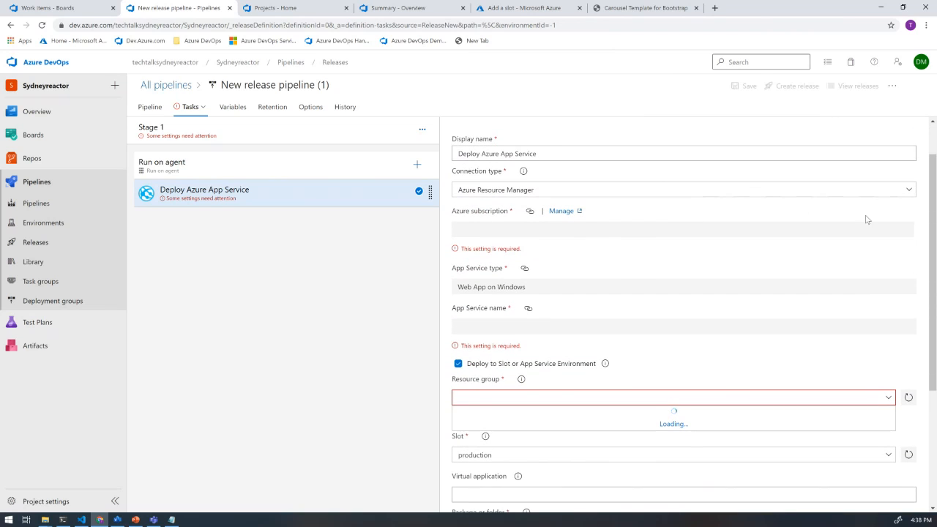
click(909, 190)
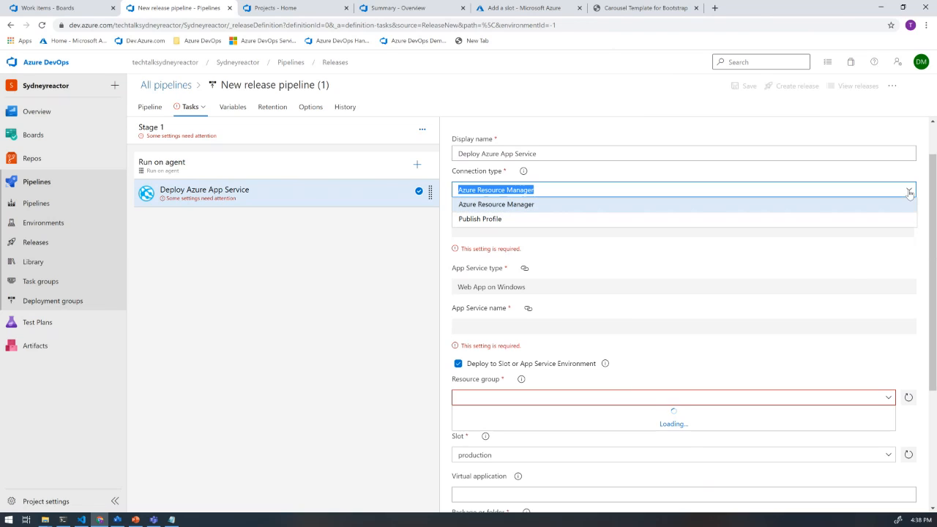
click(849, 274)
scroll(849, 273, down, 2)
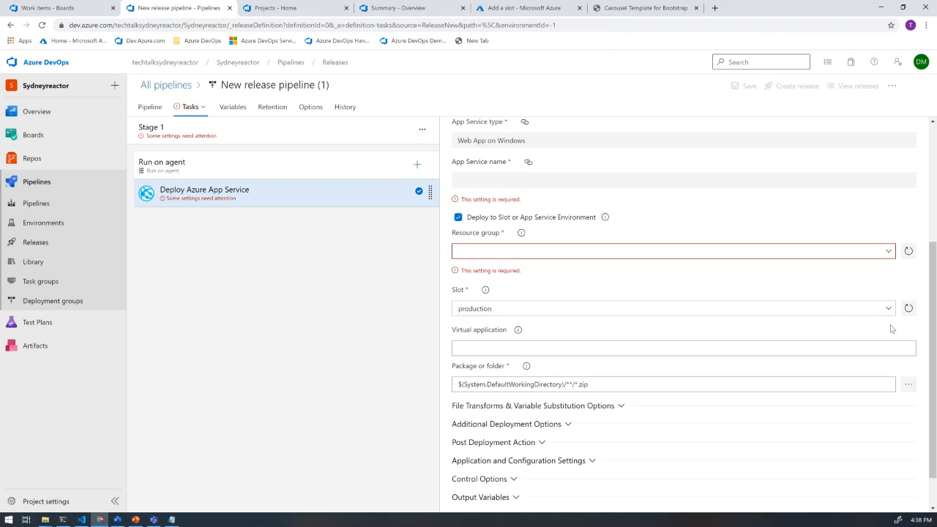
click(889, 253)
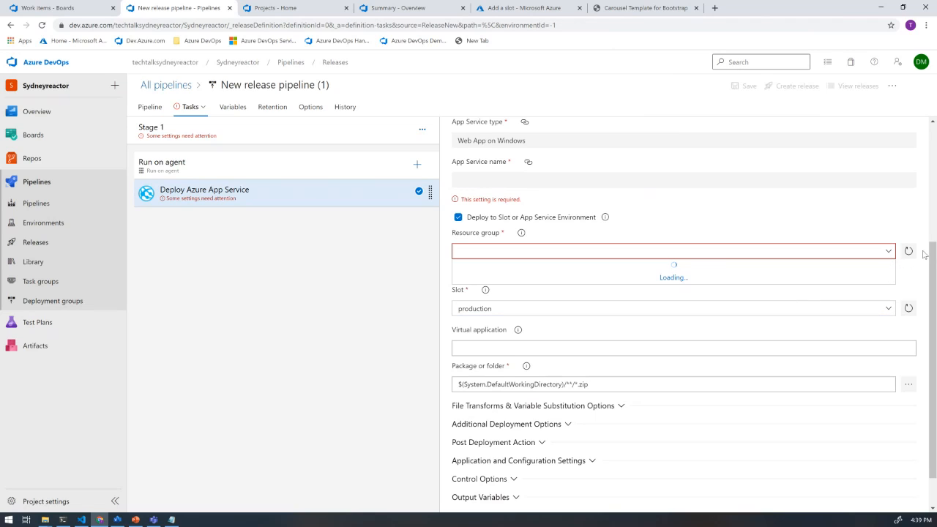
click(888, 310)
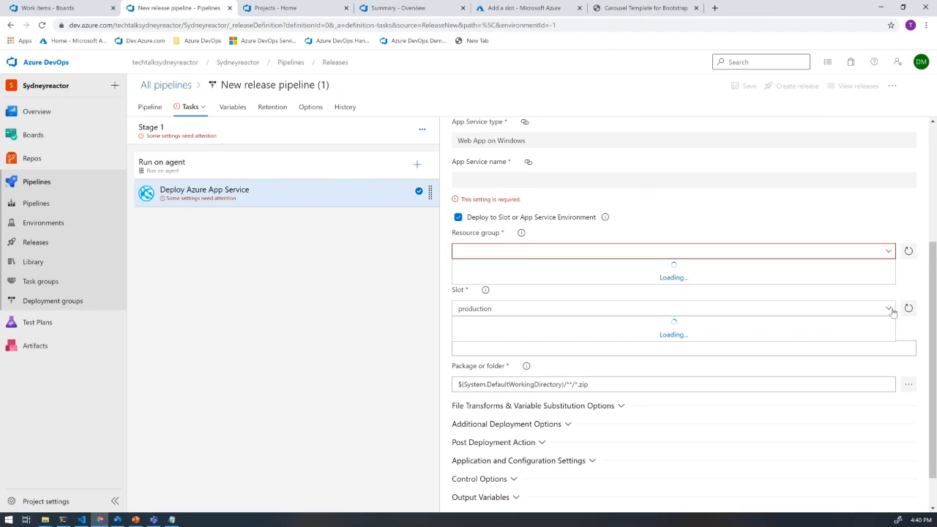
click(893, 311)
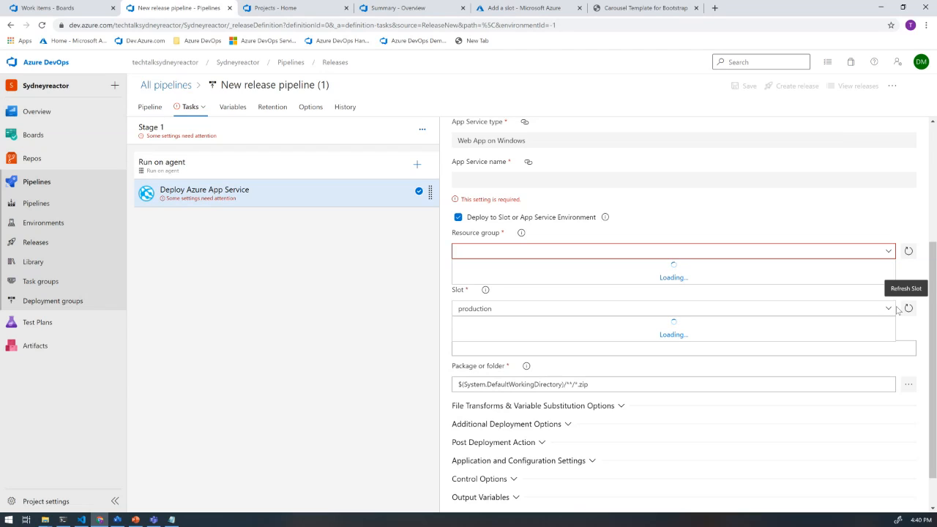
- Review the Run on agent job's settings and try again to refresh the Deploy Azure App Service task's resource groups
click(165, 167)
scroll(572, 216, up, 2)
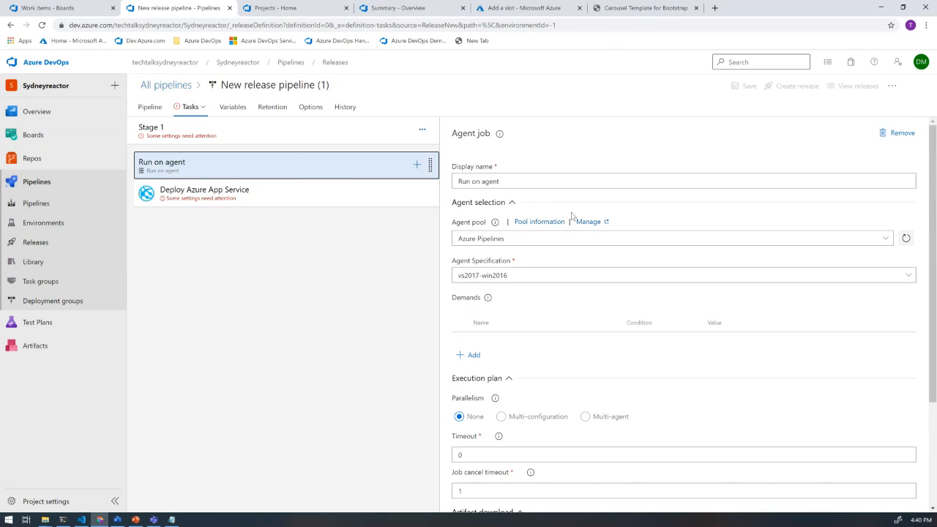
scroll(572, 216, down, 2)
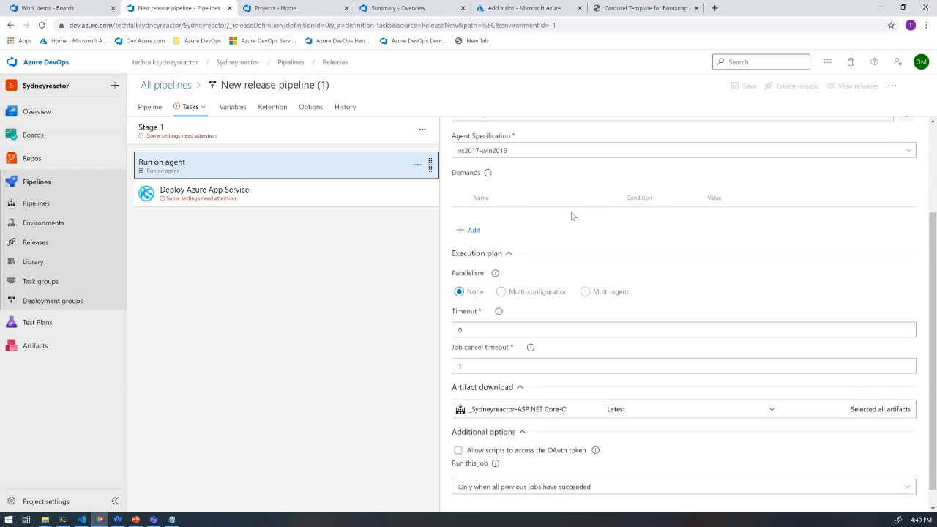
click(250, 194)
scroll(768, 272, down, 2)
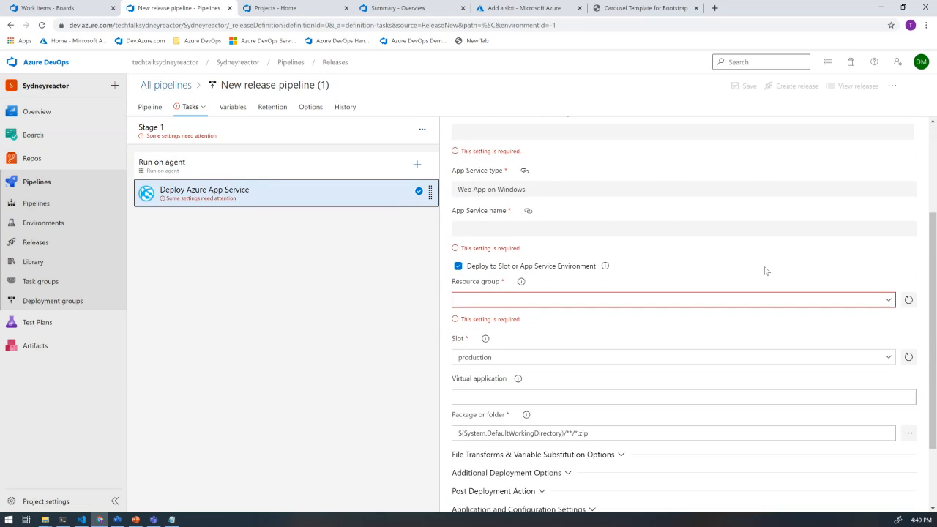
click(890, 300)
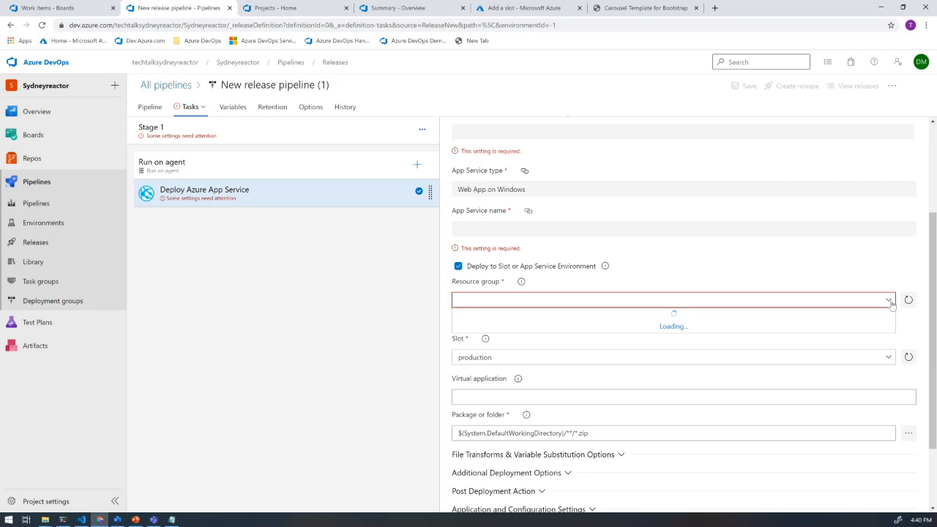
click(908, 301)
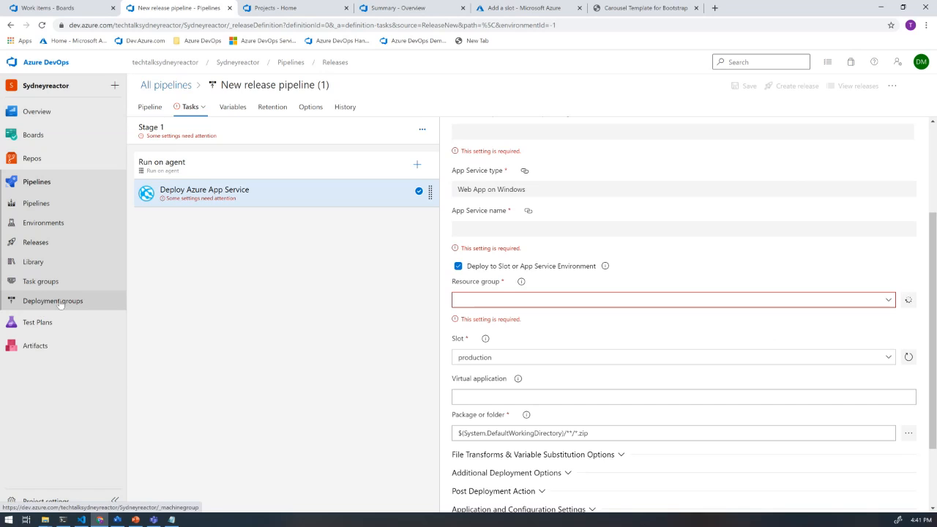
- Leave the release pipeline without saving its changes and reload the Releases page
click(30, 262)
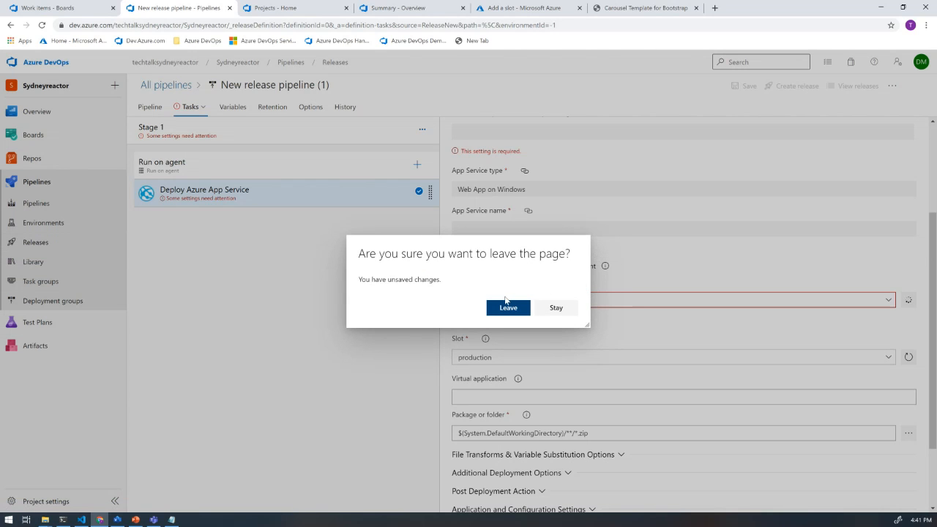
click(515, 311)
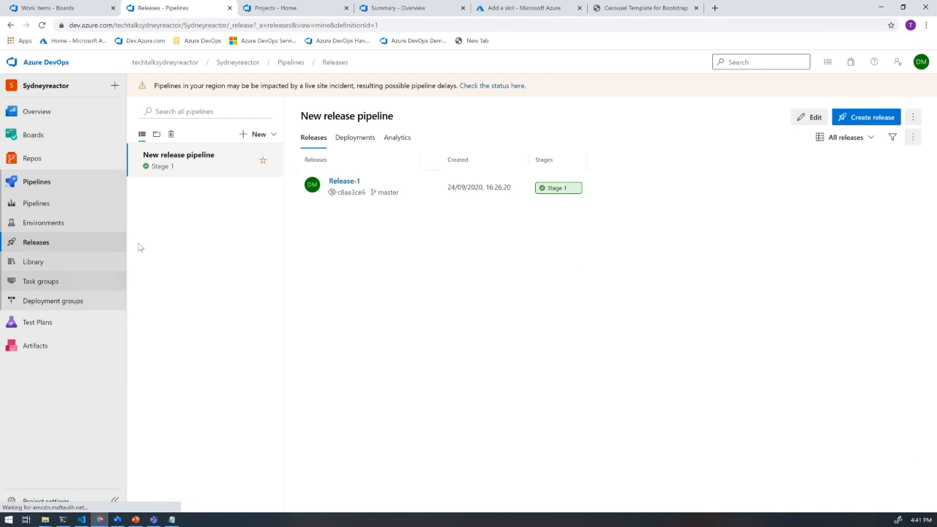
click(41, 25)
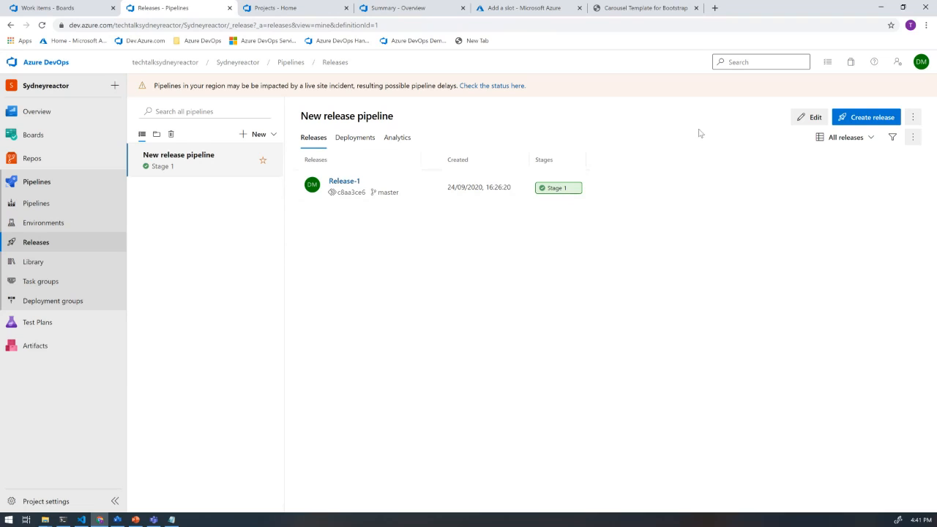
- Start another new release pipeline and apply the Azure App Service deployment template to its Stage 1
click(272, 136)
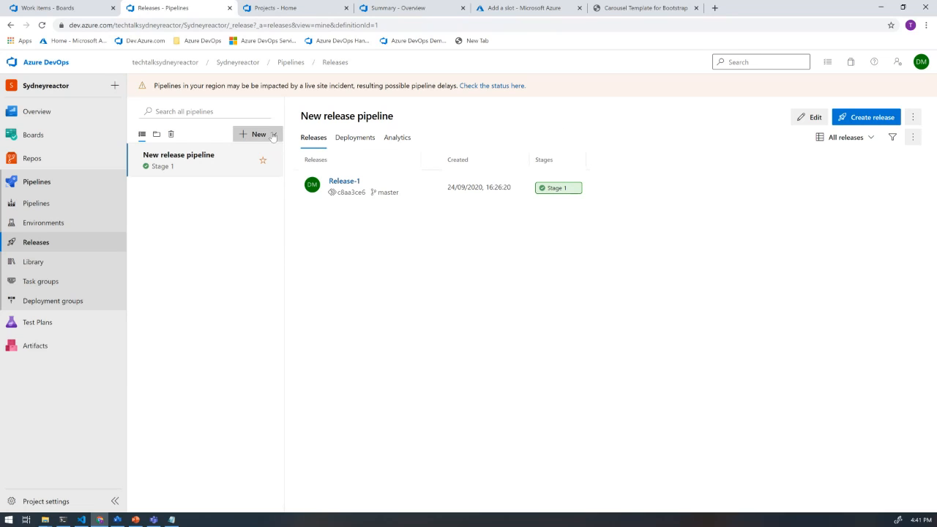
click(225, 154)
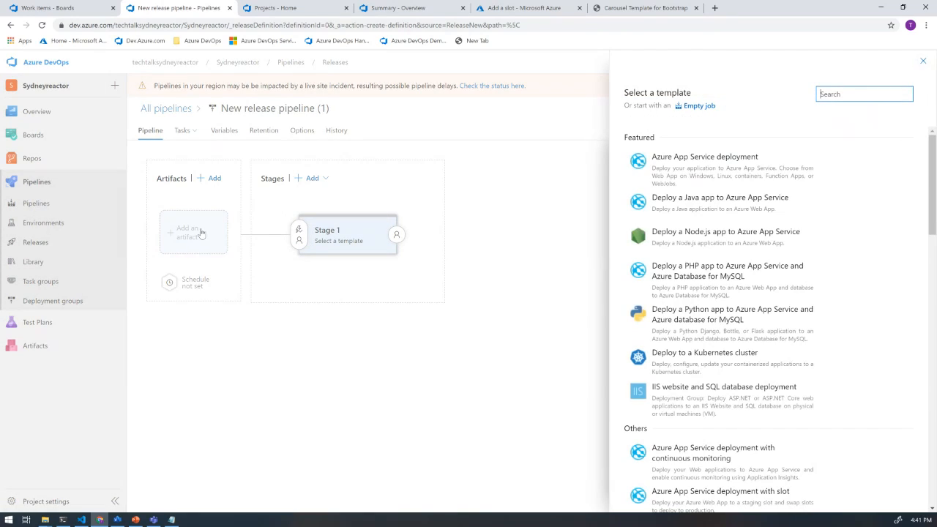
click(707, 155)
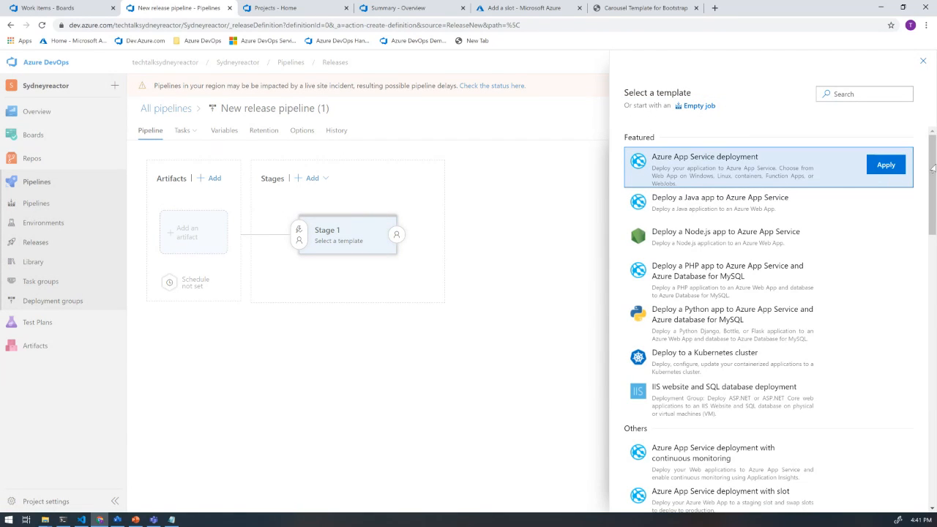
click(886, 165)
- Add the Sydneyreactor-ASP.NET Core-CI build pipeline as the new release pipeline's artifact, using the Latest default version
click(196, 235)
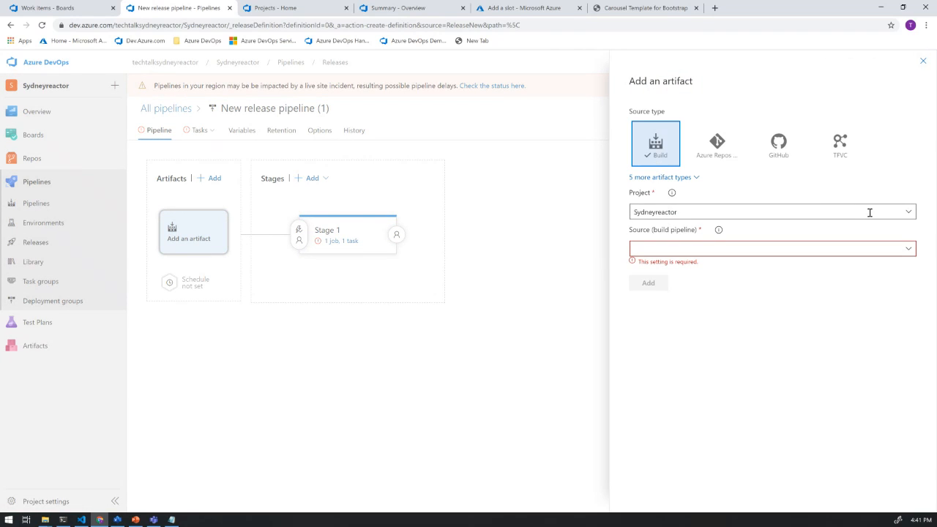
click(905, 248)
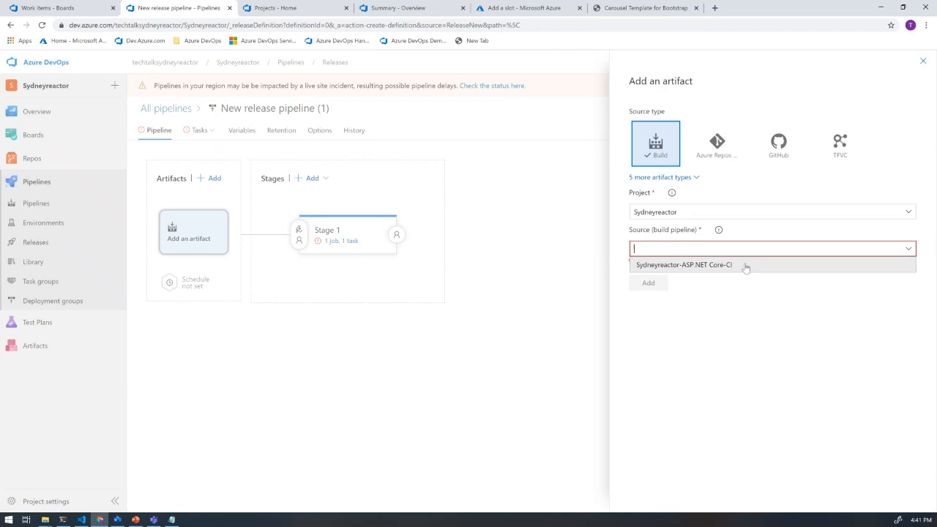
click(740, 264)
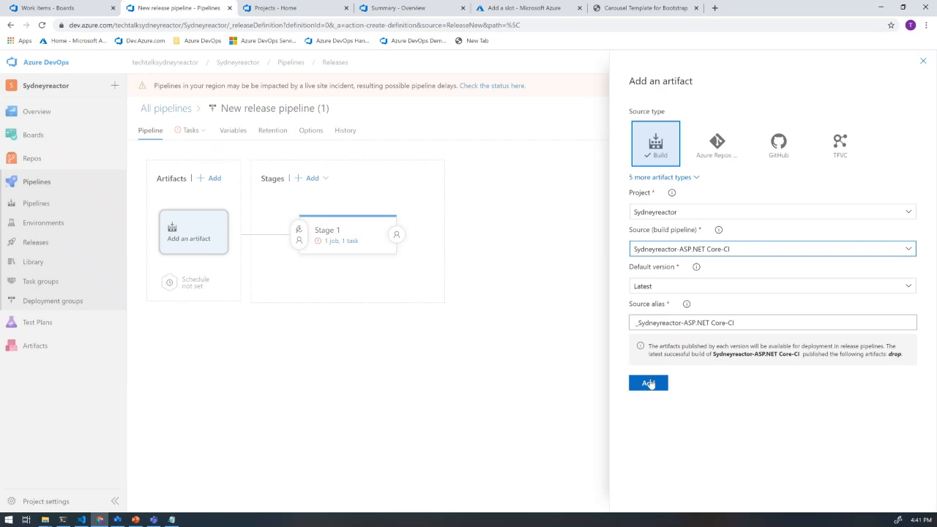
click(649, 383)
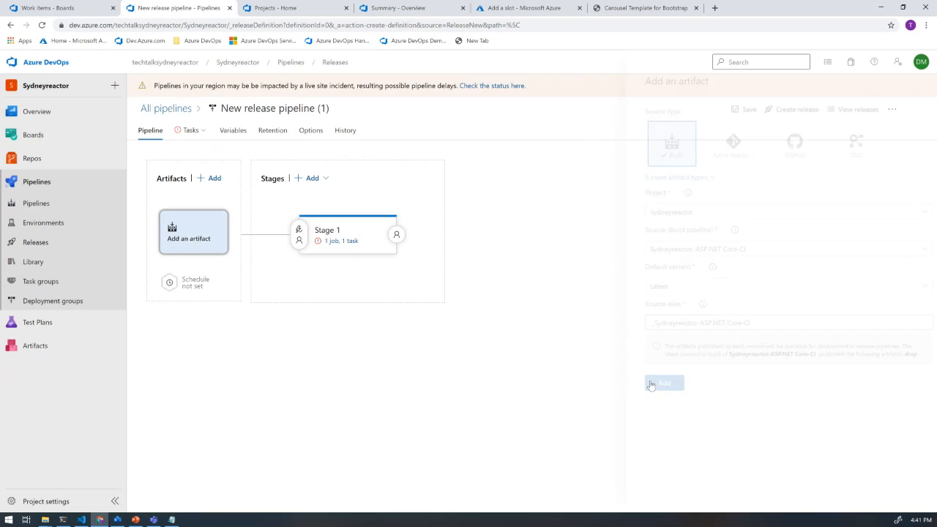
- Examine Stage 1's Run on agent job and the Deploy Azure App Service task's settings, including its connection type options
click(339, 246)
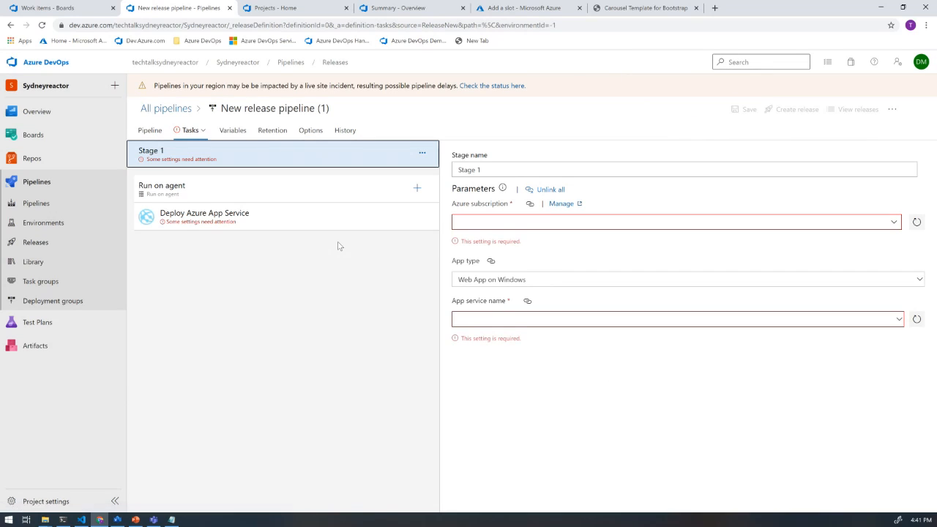
click(275, 196)
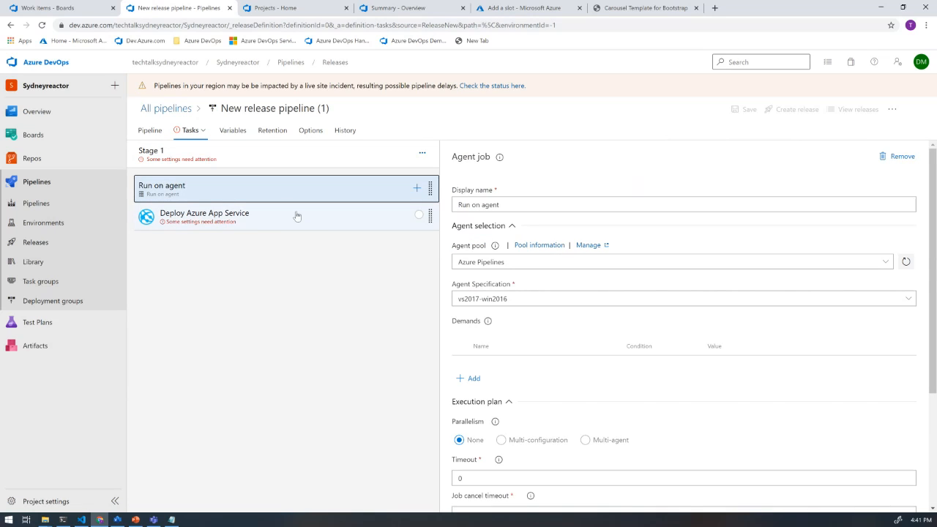
click(257, 217)
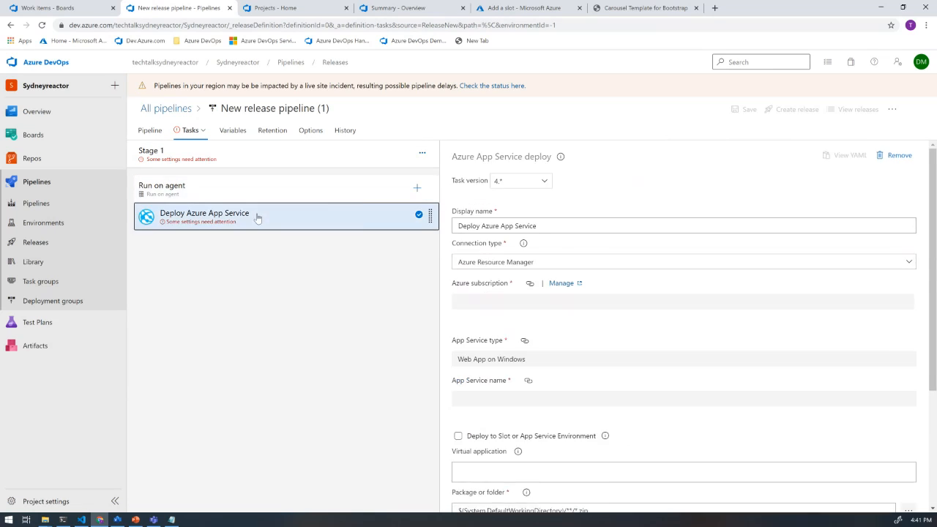
scroll(626, 248, down, 5)
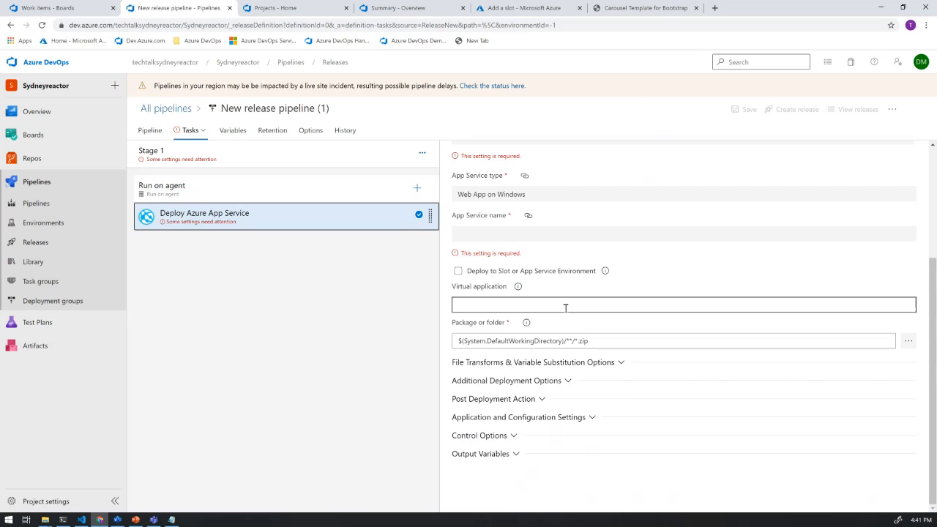
scroll(581, 320, up, 4)
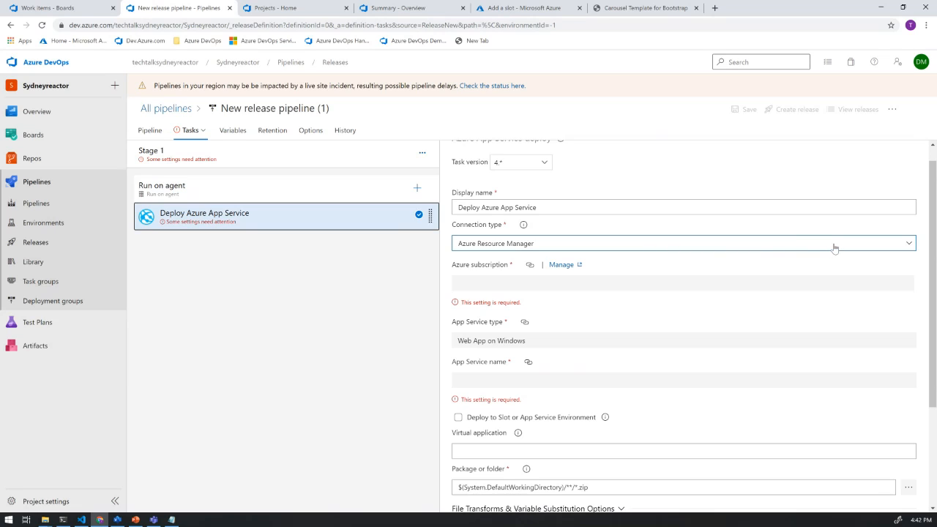
click(900, 243)
click(725, 311)
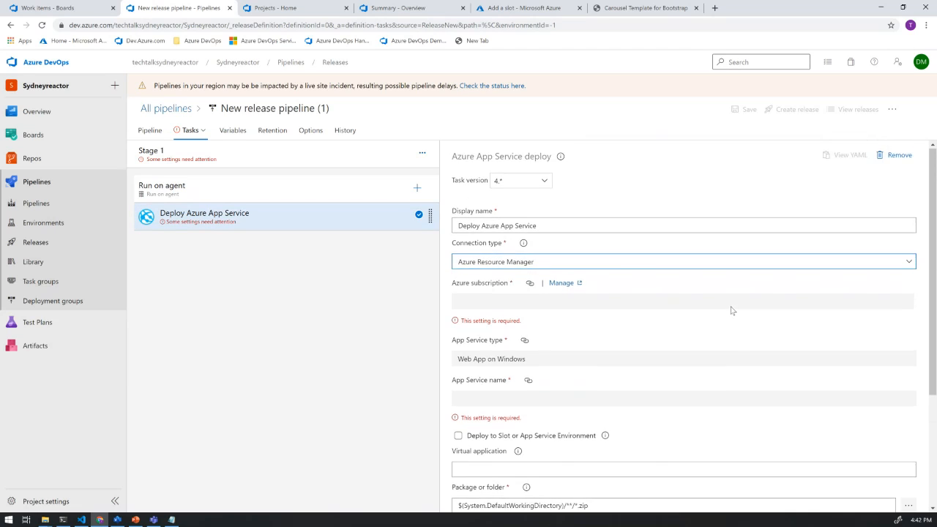
- Enable deployment to a slot or App Service environment in Stage 1's Deploy Azure App Service task and open the resource group choices
click(223, 224)
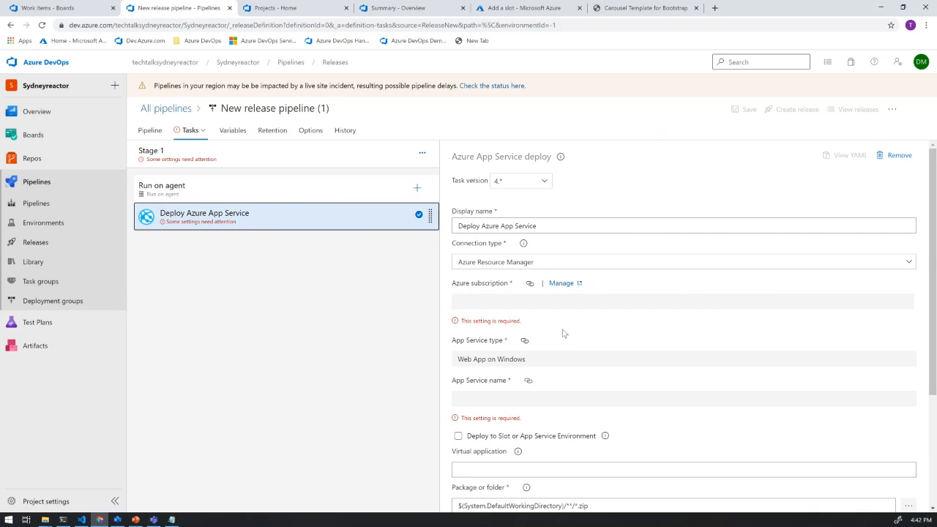
scroll(690, 357, down, 3)
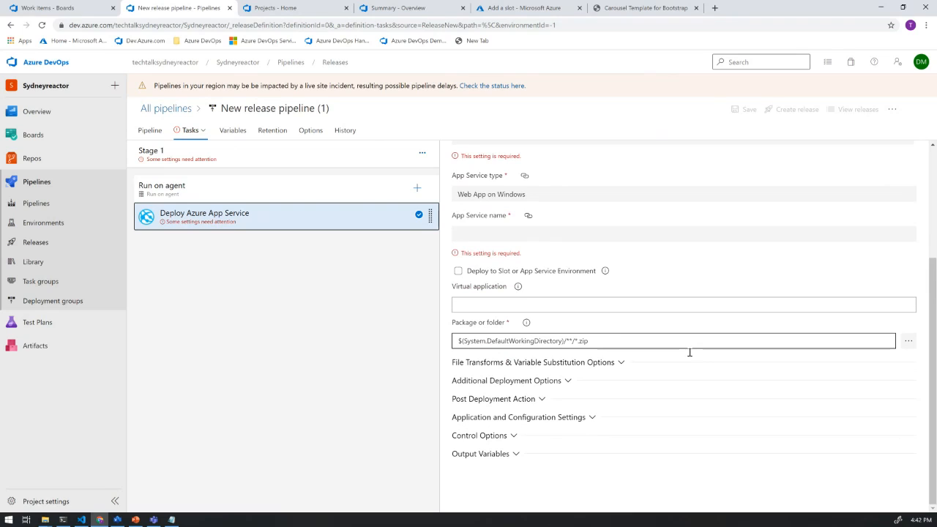
click(458, 271)
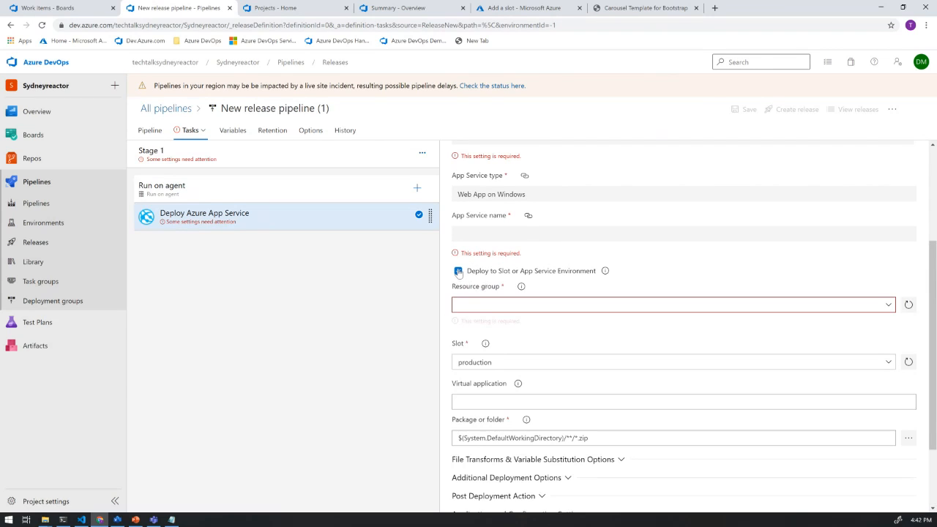
click(891, 306)
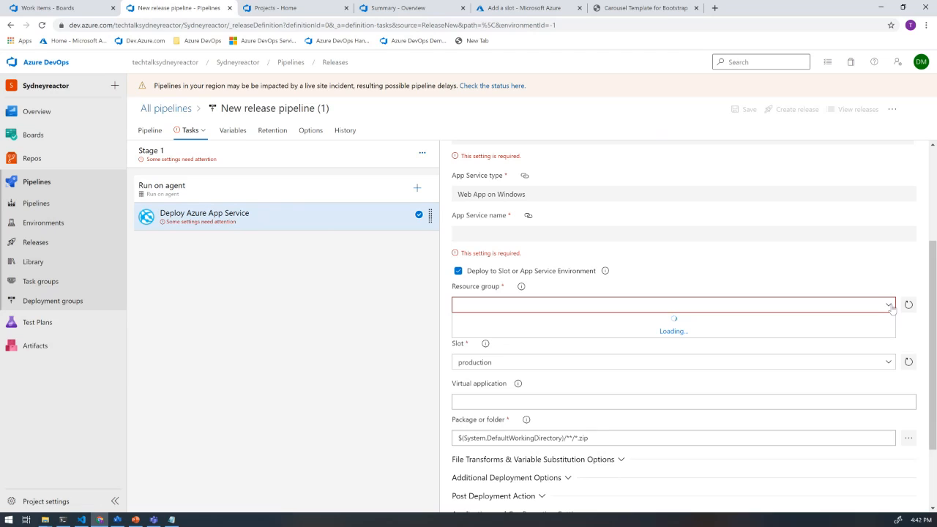
scroll(735, 278, up, 2)
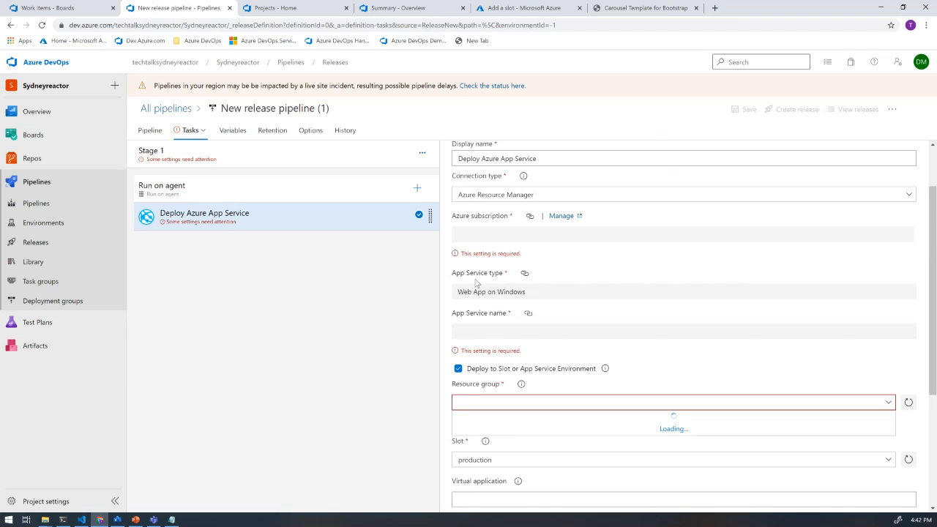
scroll(478, 286, up, 1)
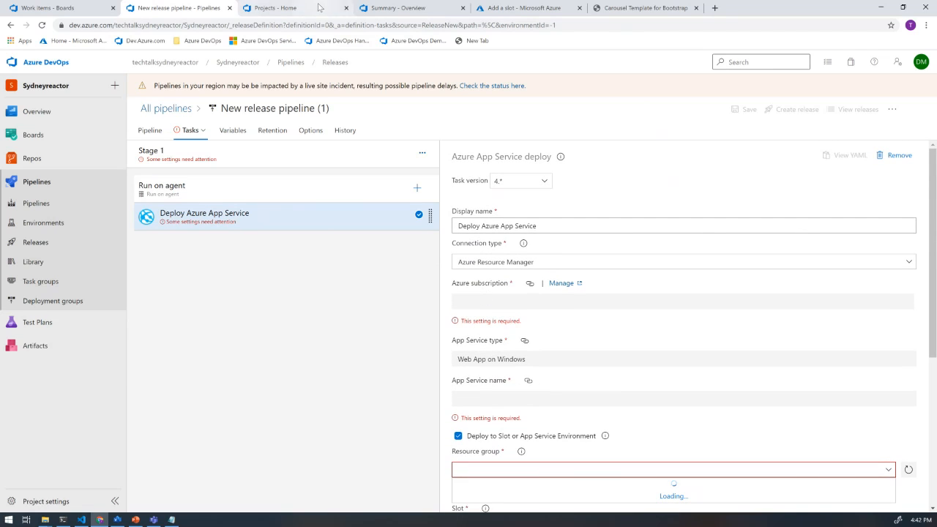
scroll(600, 293, down, 2)
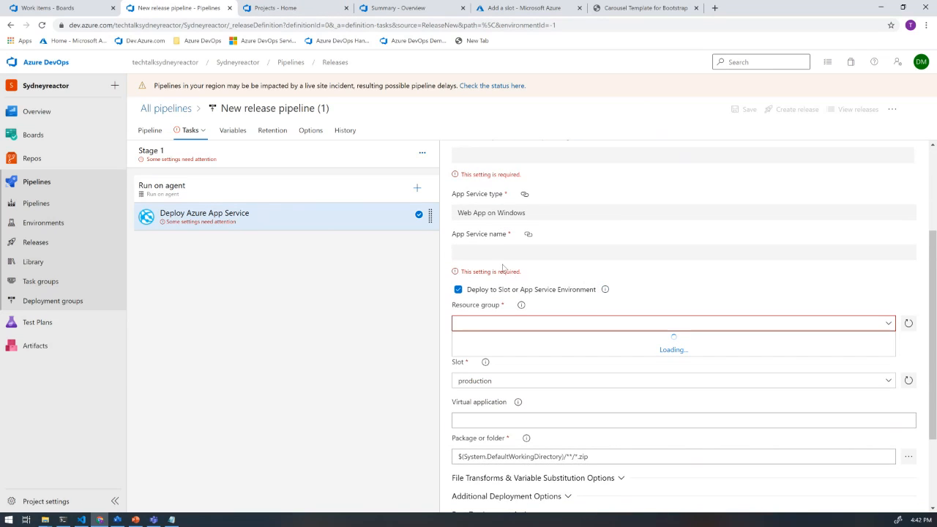
- Open the DevOpsDemo project in the Techtalk-DryRun organization
click(94, 5)
mouse_move(20, 310)
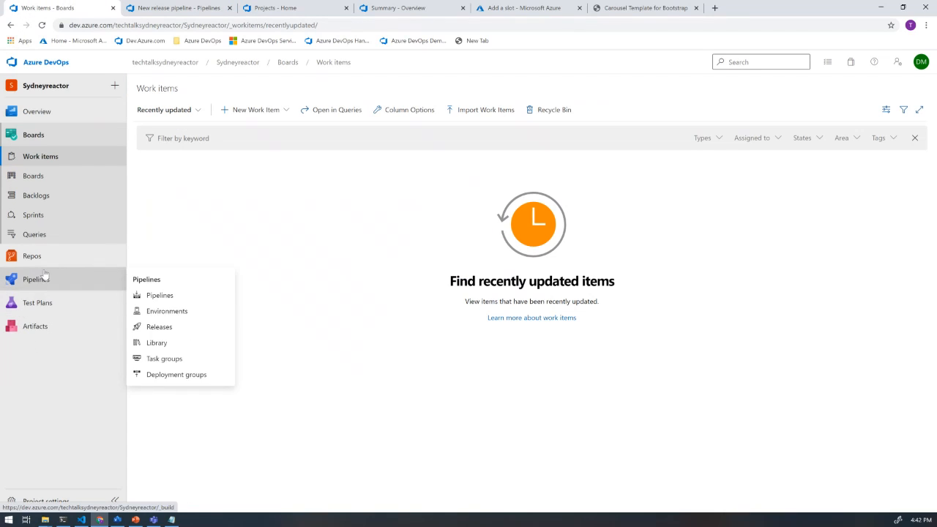
mouse_move(64, 279)
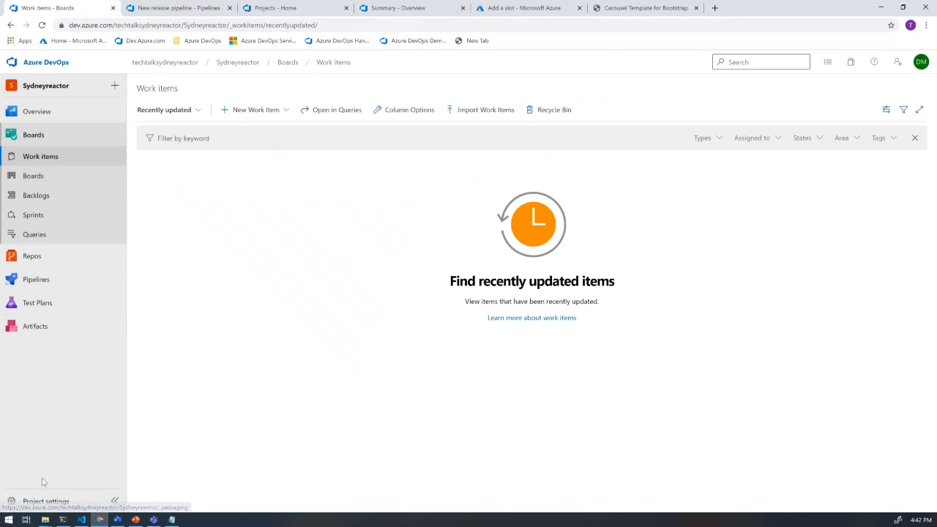
click(162, 64)
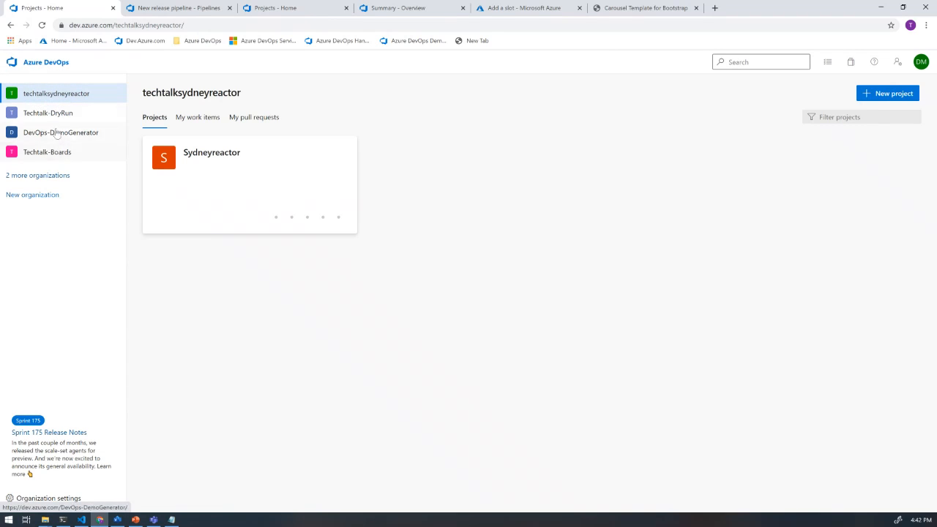
click(54, 114)
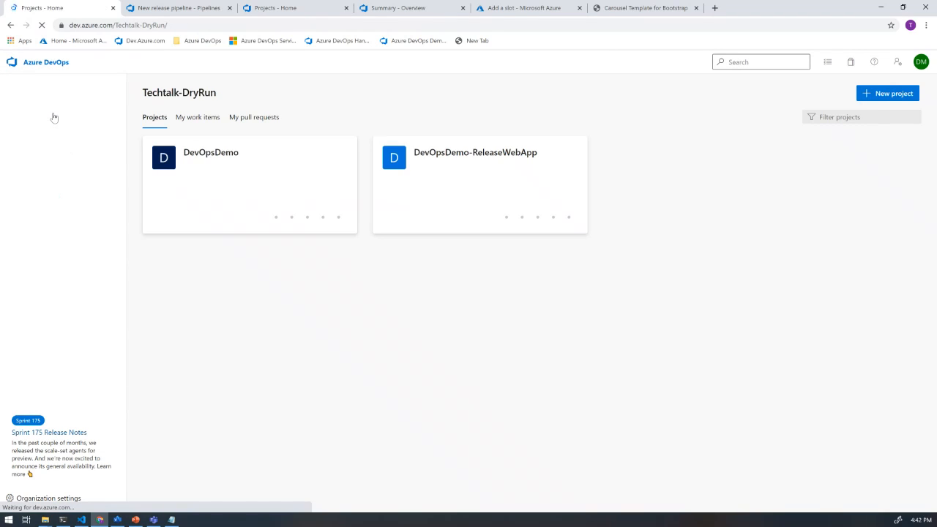
click(227, 155)
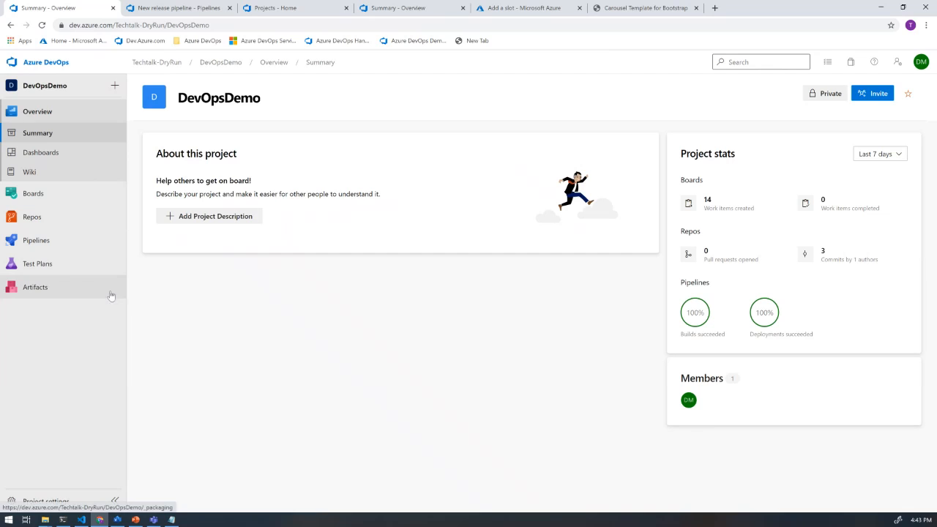
- Open the DevOpsDemo project's existing release pipeline for editing
click(40, 242)
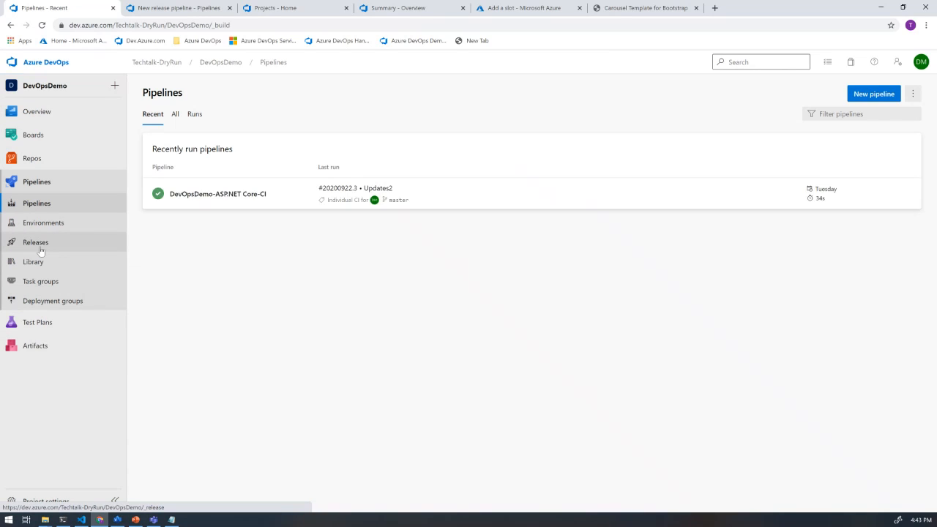
click(36, 243)
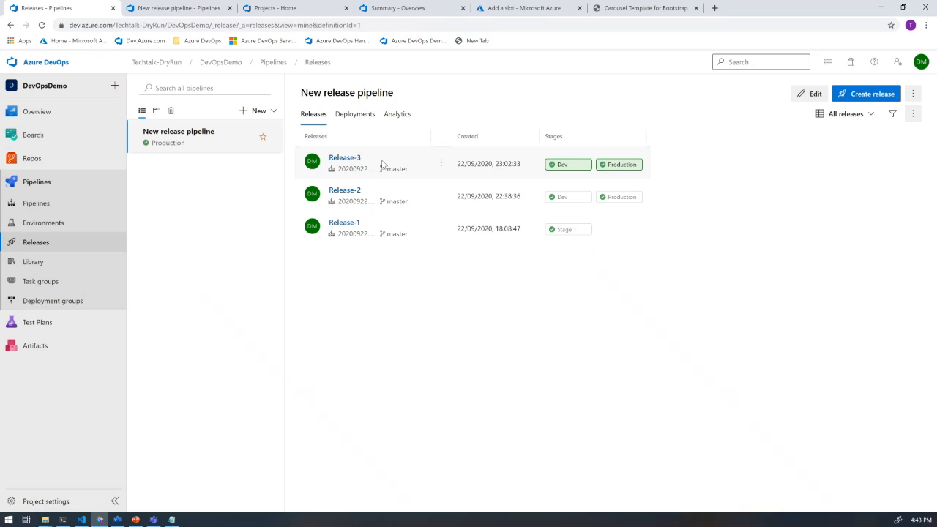
click(805, 95)
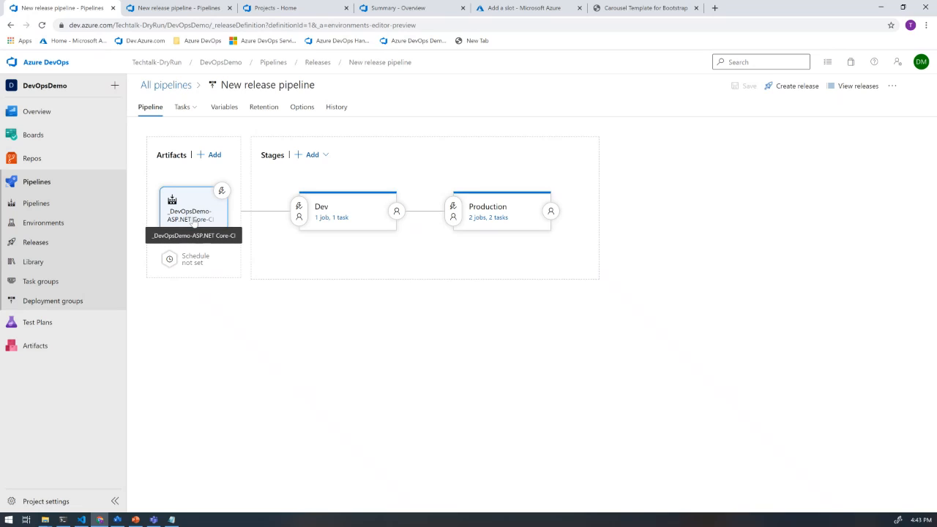
- Examine the Dev stage's Deploy Azure App Service task settings, including its subscription, resource group and available slots
click(336, 218)
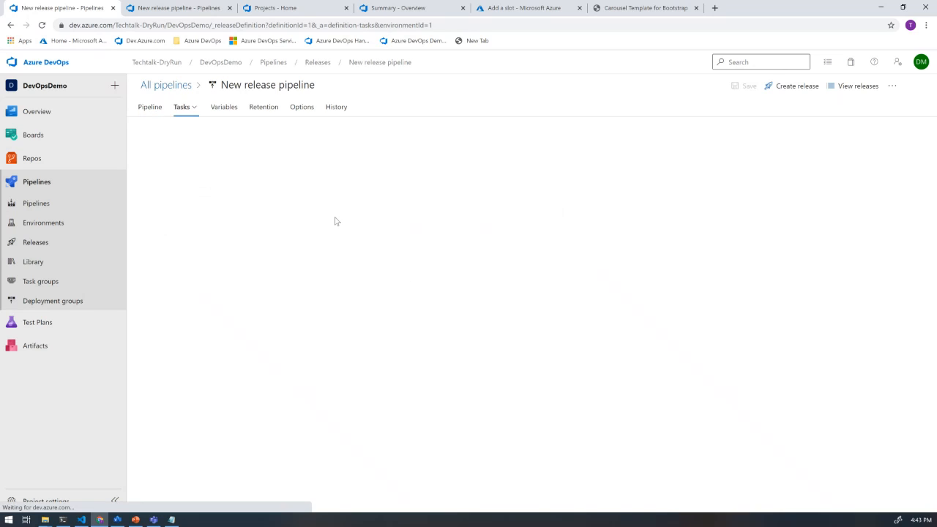
click(176, 190)
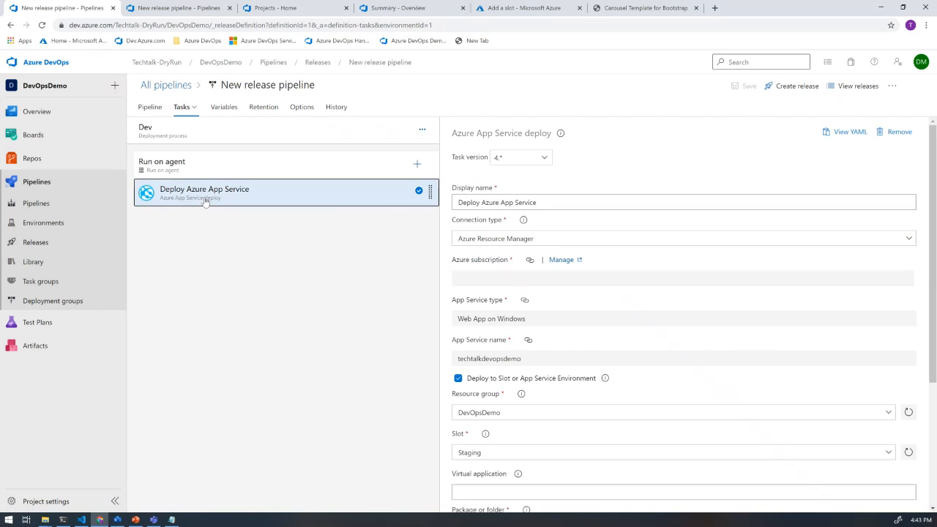
scroll(691, 313, down, 2)
click(522, 315)
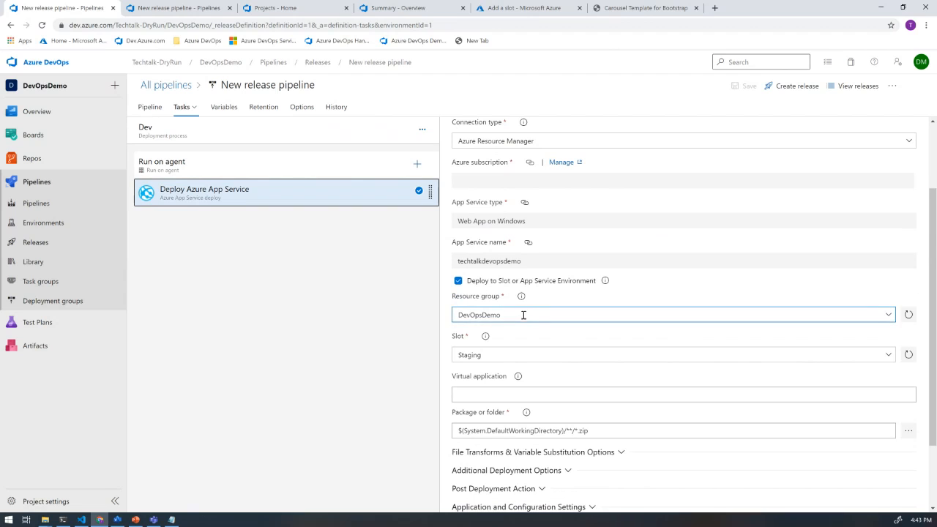
drag(510, 315, 448, 321)
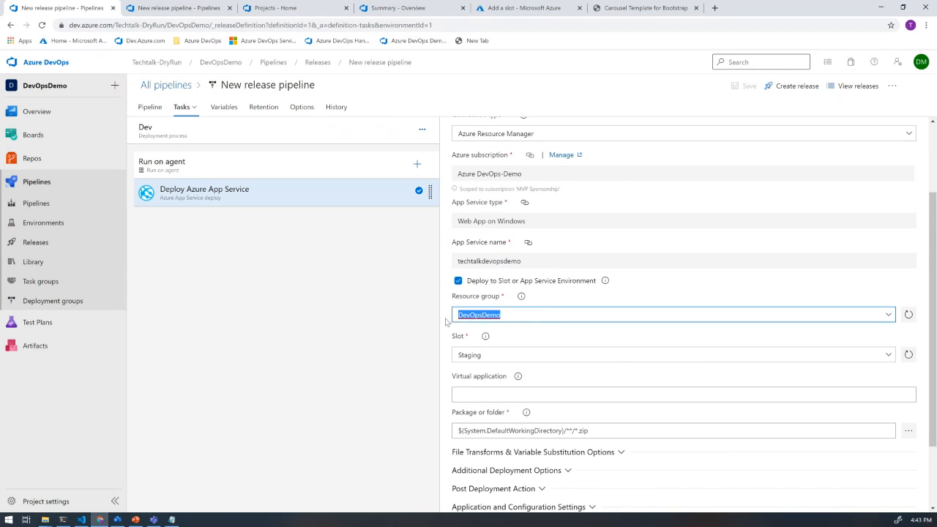
scroll(583, 298, up, 2)
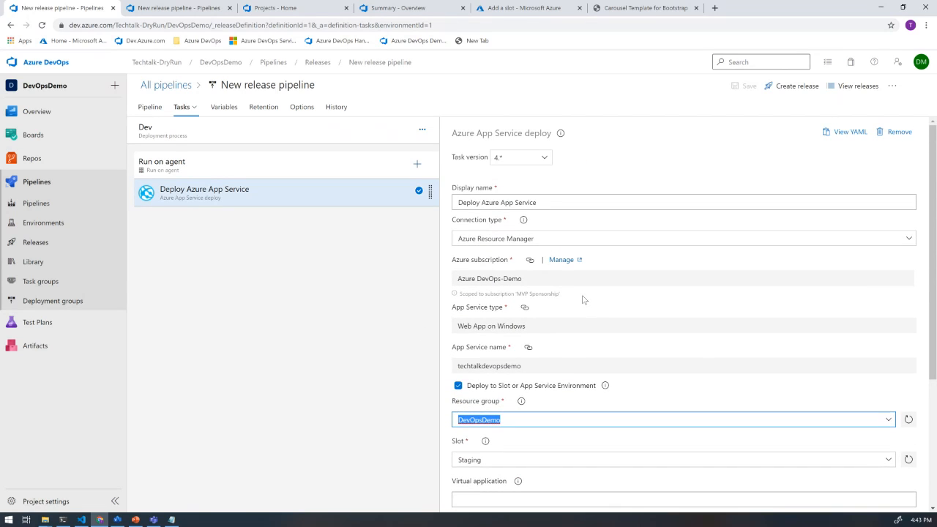
scroll(584, 300, down, 2)
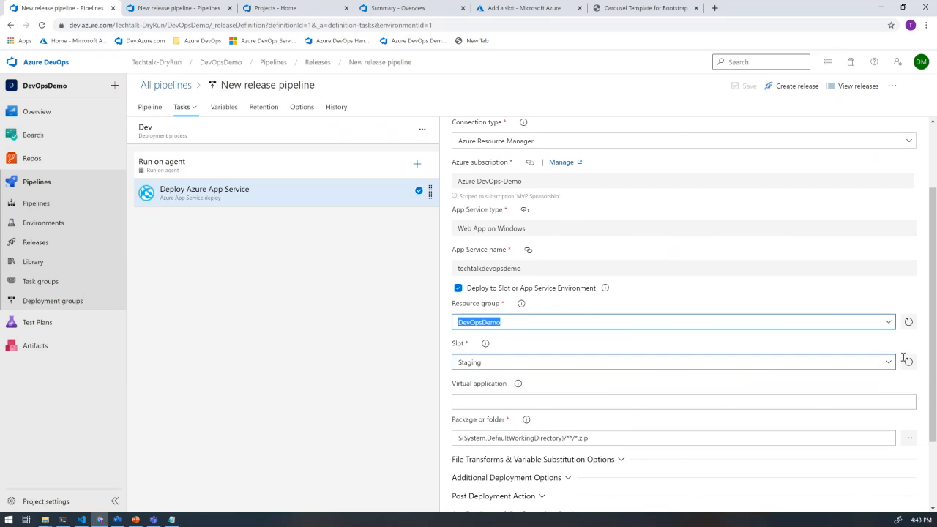
click(888, 363)
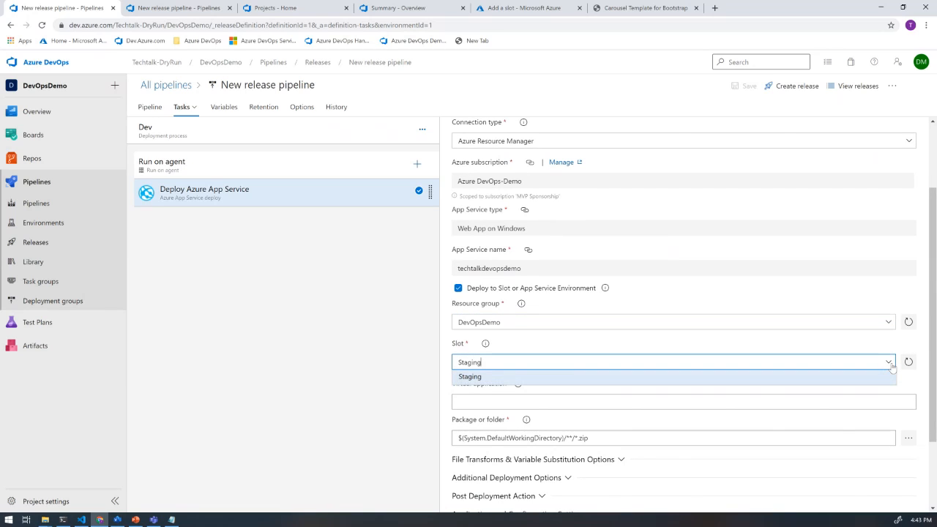
click(417, 381)
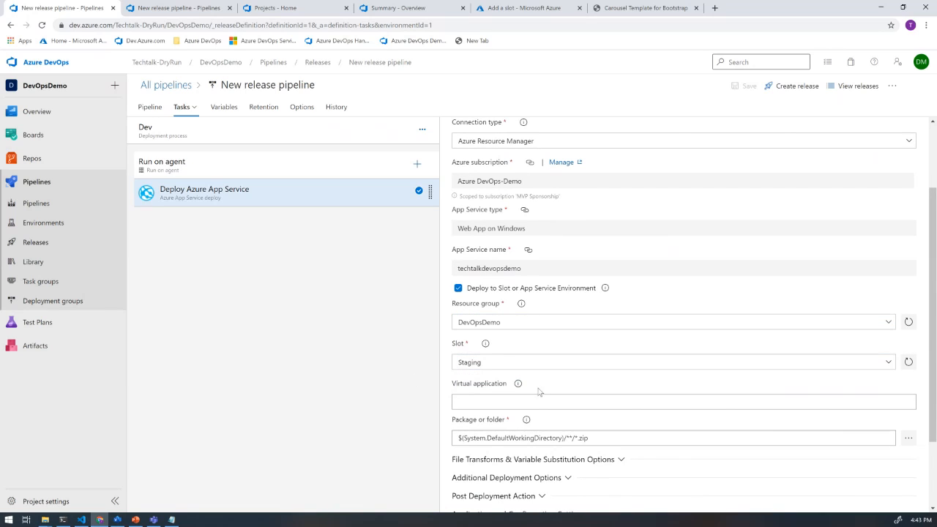
scroll(570, 381, down, 2)
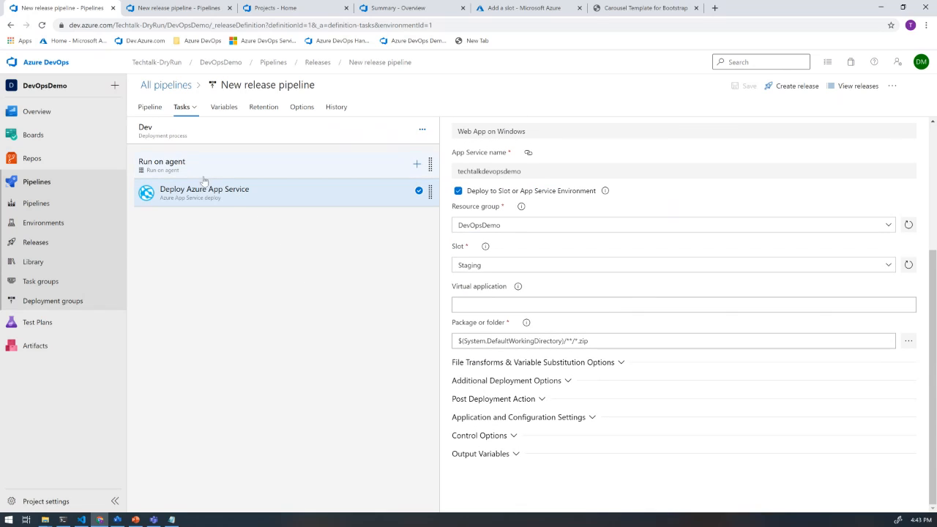
scroll(732, 160, up, 3)
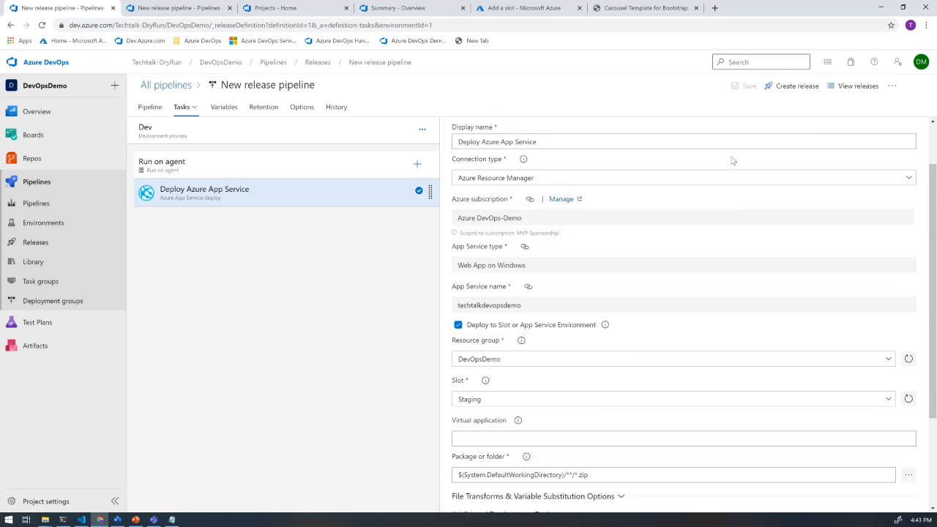
scroll(733, 160, up, 2)
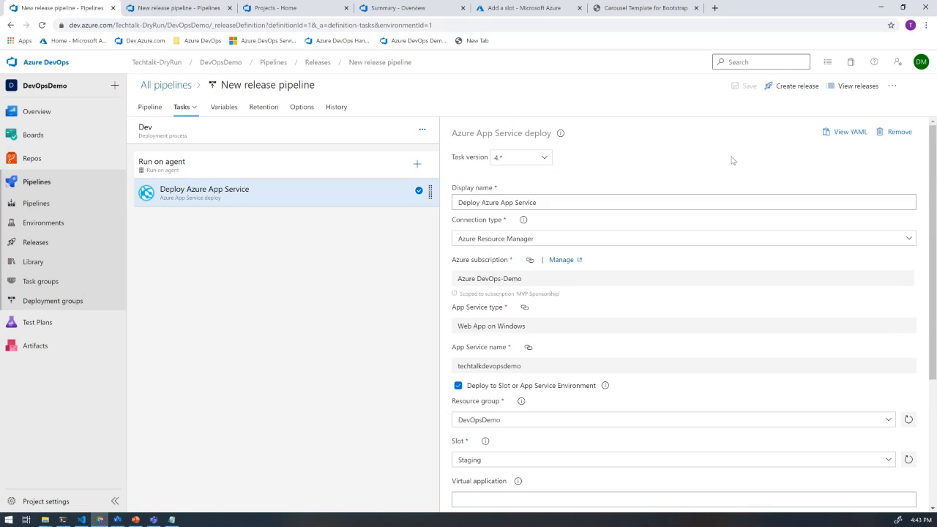
- Open the Deploy Azure App Service task of the release pipeline's Production stage
click(151, 107)
mouse_move(506, 217)
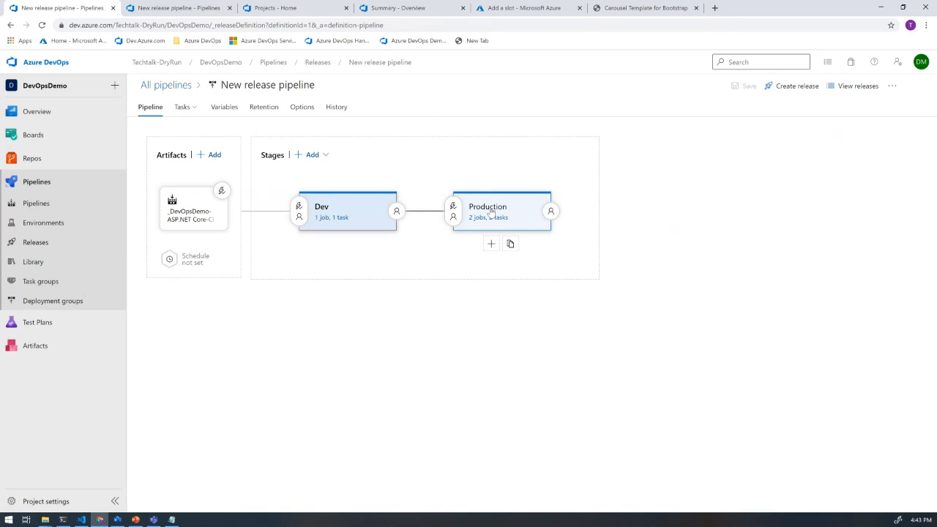
click(490, 212)
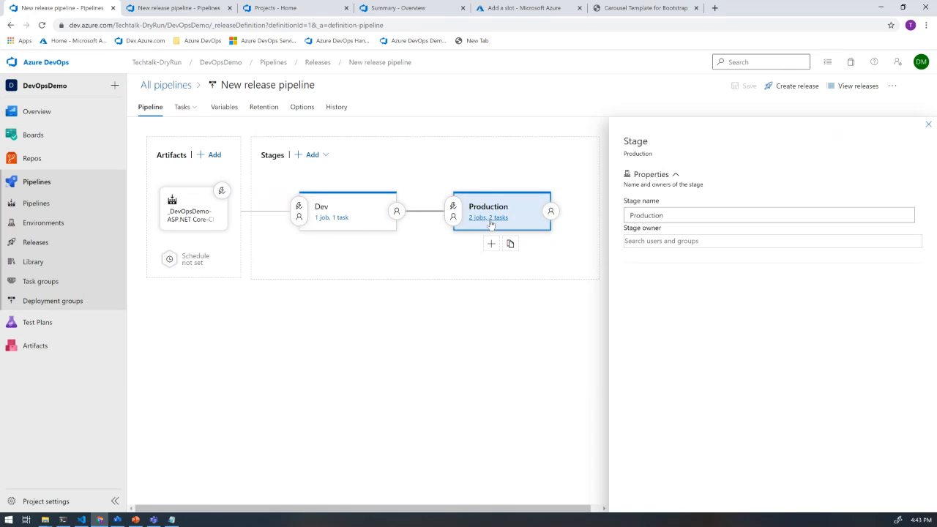
click(489, 218)
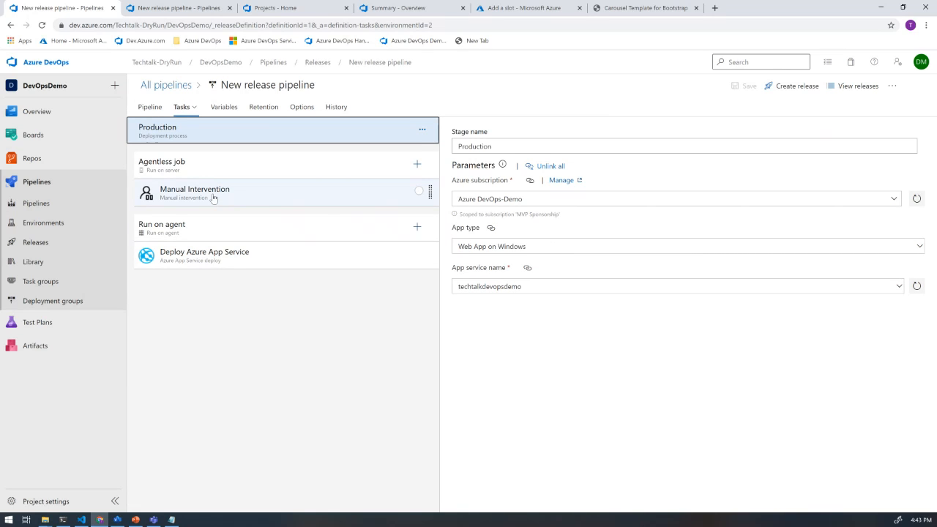
click(217, 264)
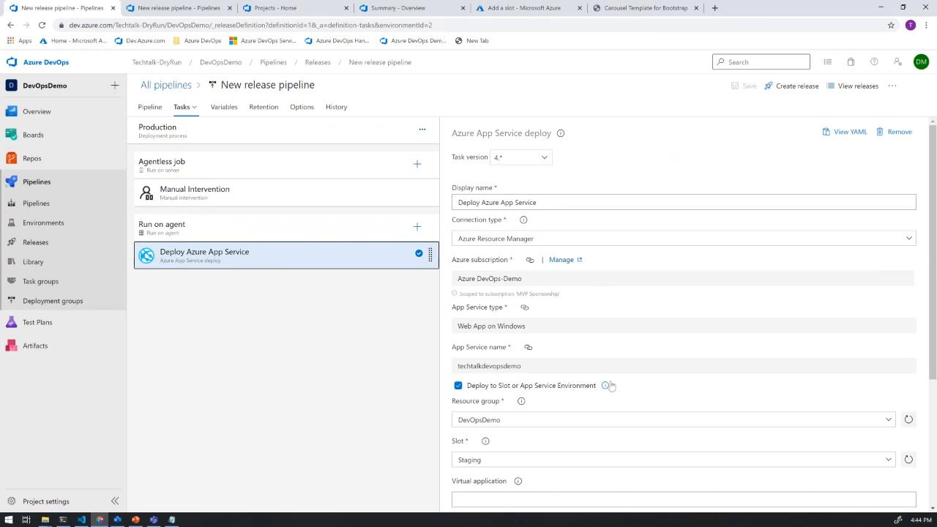
- Turn off deployment to a slot or App Service environment in the Production deploy task and switch to the DevOps-DemoGenerator projects page
scroll(611, 386, down, 1)
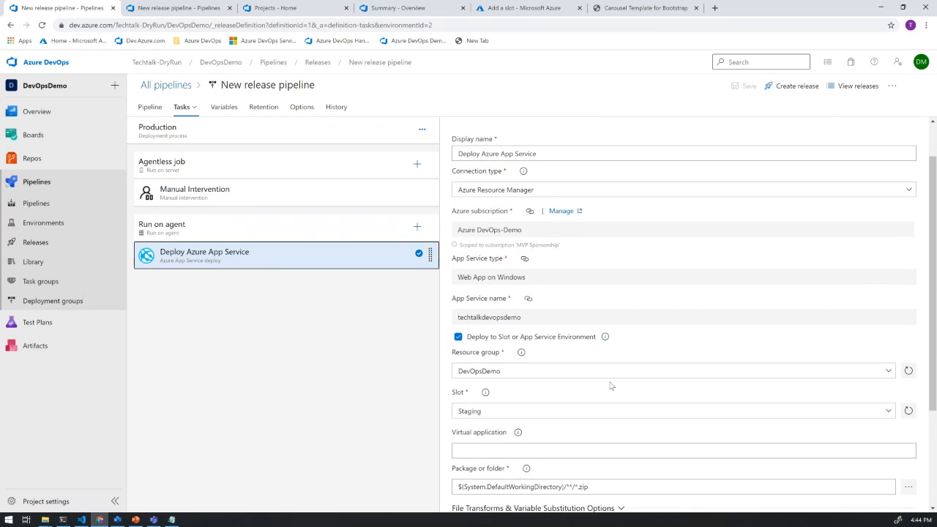
click(458, 338)
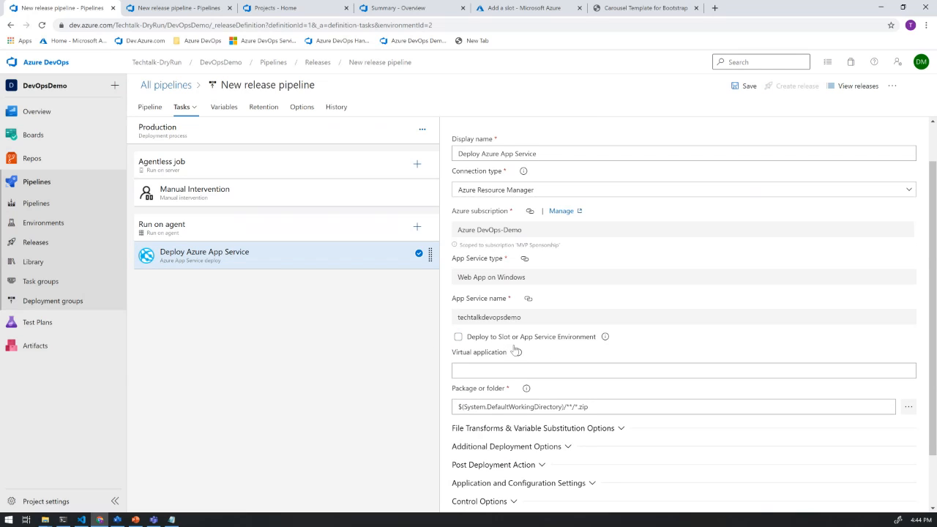
scroll(530, 320, up, 2)
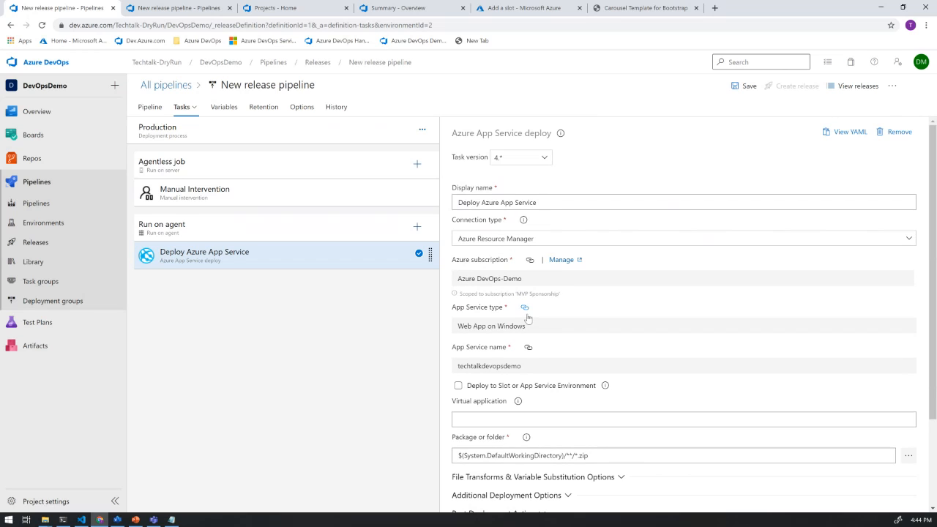
scroll(505, 305, down, 1)
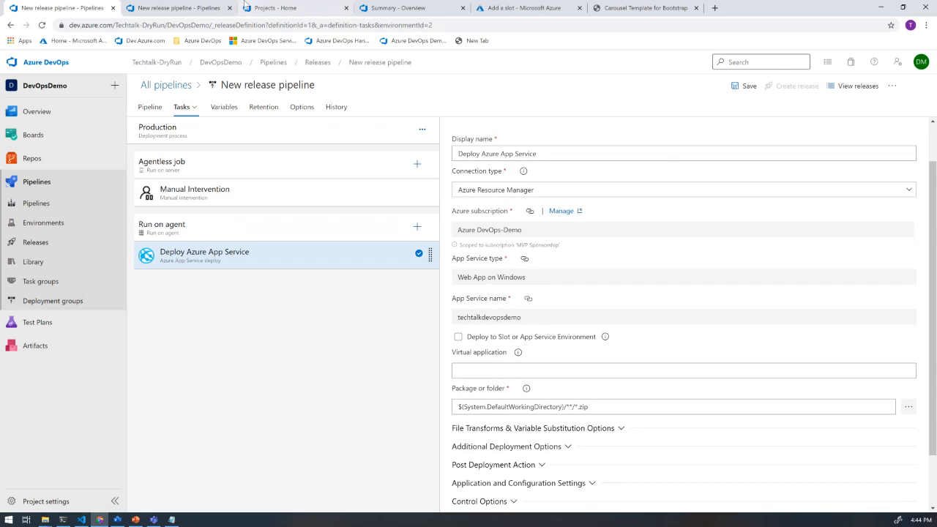
click(271, 8)
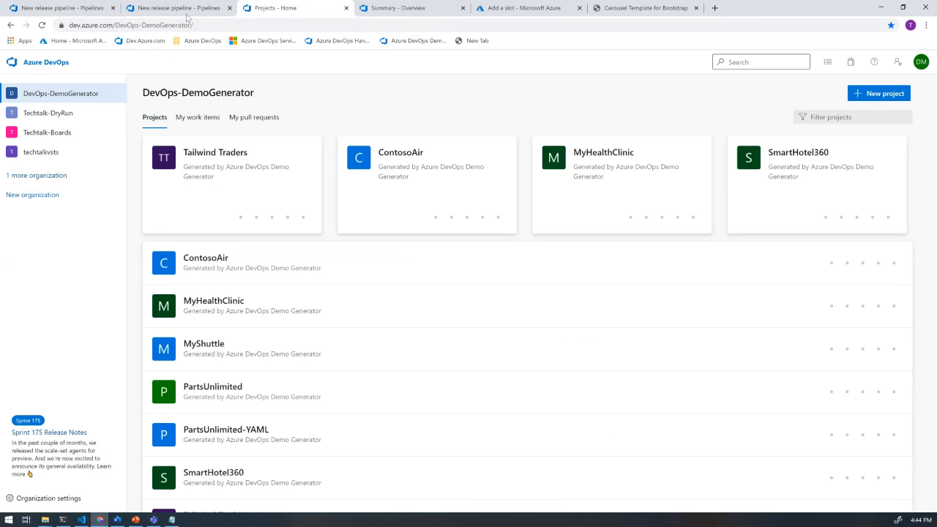
- Return to the Sydneyreactor project's unsaved release pipeline and reload the page, discarding its changes
click(186, 12)
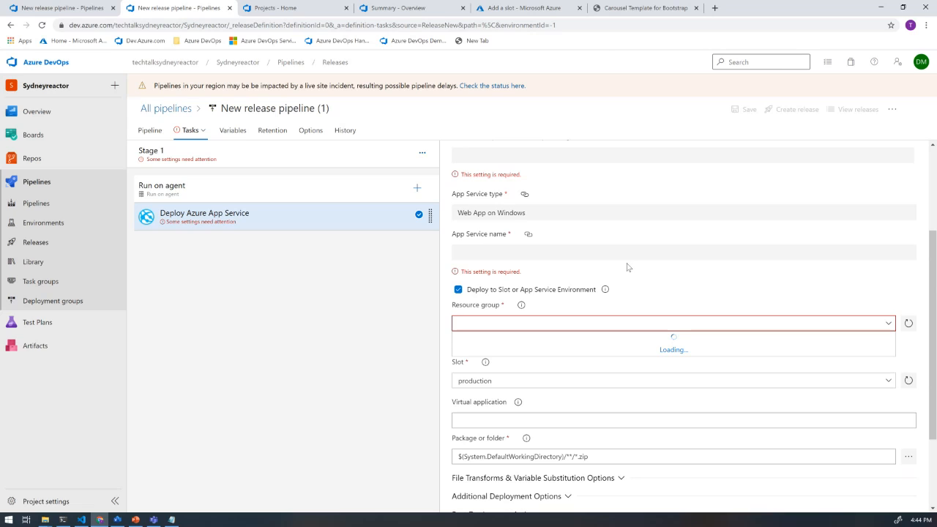
scroll(627, 267, down, 2)
scroll(627, 267, up, 2)
click(42, 26)
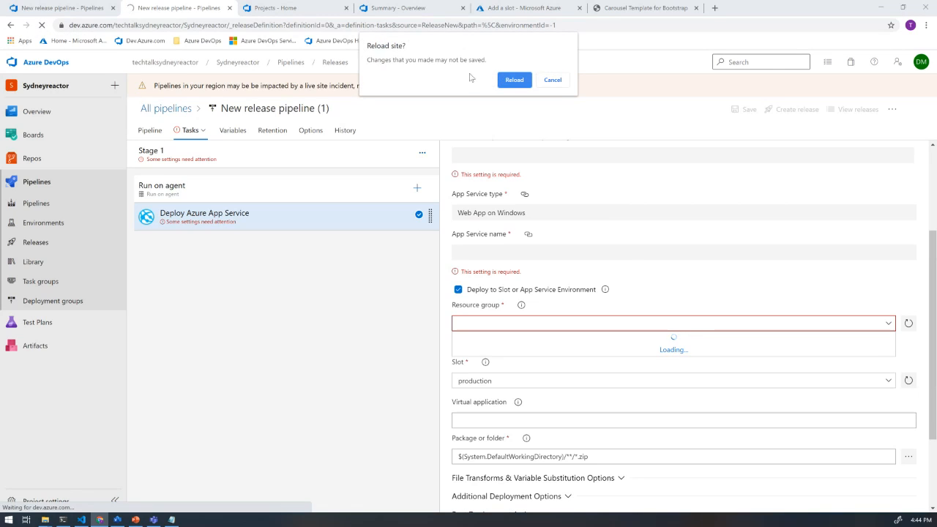
click(514, 80)
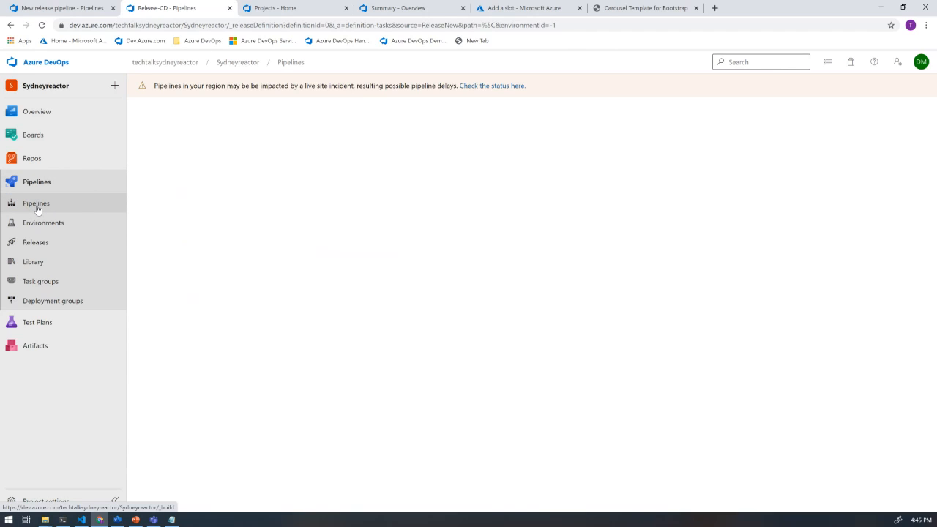
- Create a new release pipeline in the Sydneyreactor project from the Azure App Service deployment template
click(42, 249)
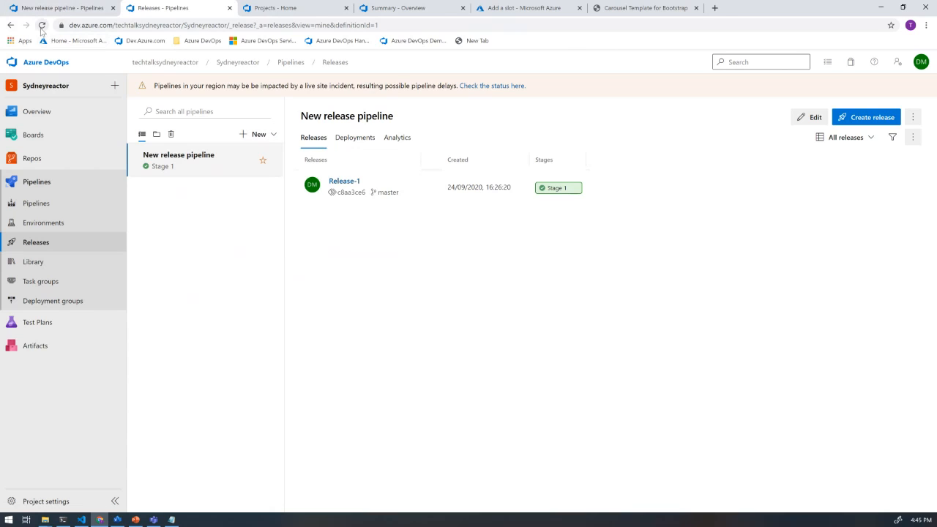
click(272, 135)
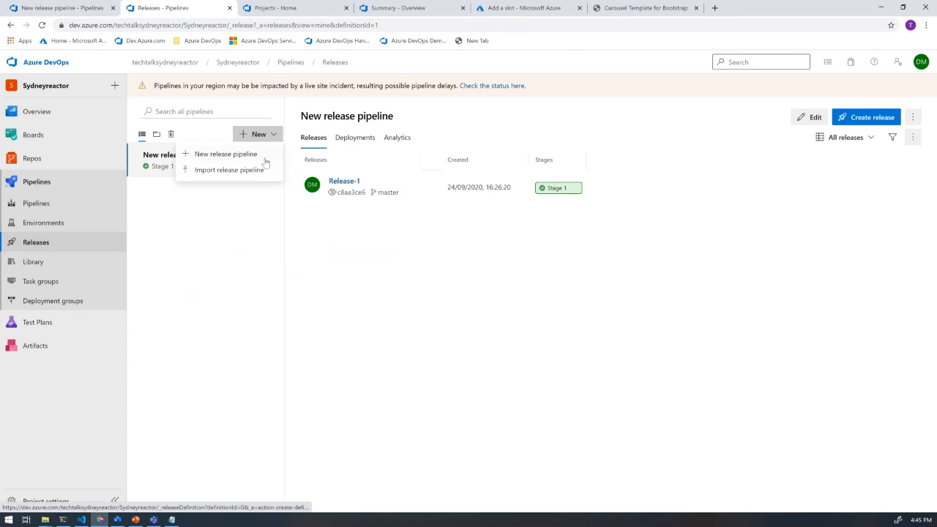
click(227, 155)
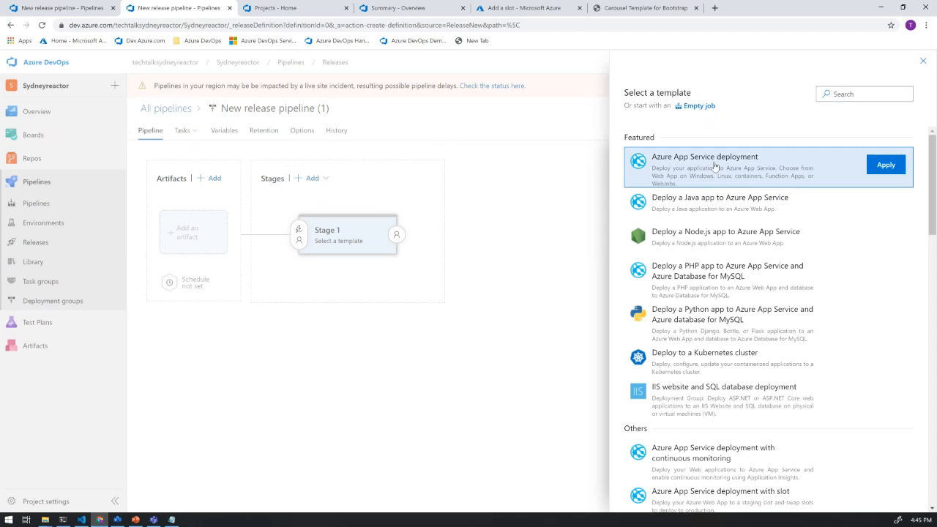
click(883, 171)
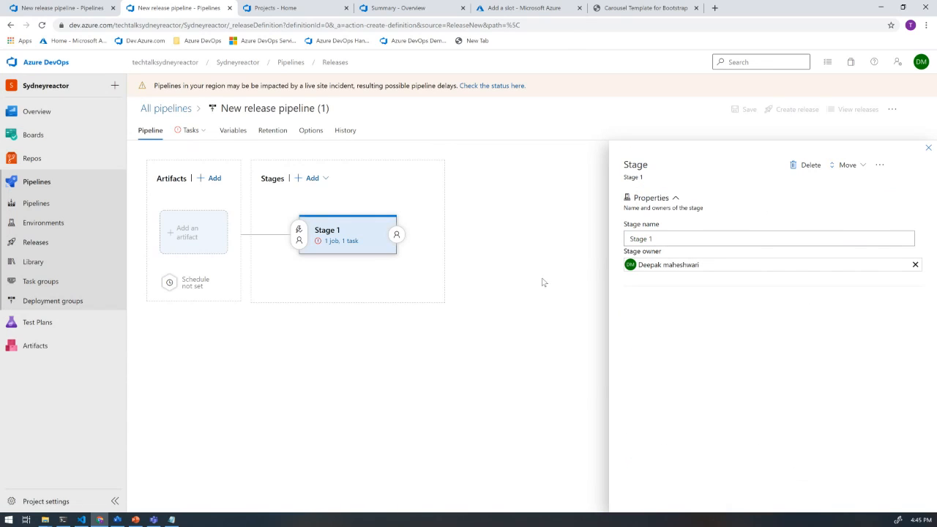
- Add the Sydneyreactor-ASP.NET Core-CI build pipeline as the release pipeline's artifact source
click(204, 239)
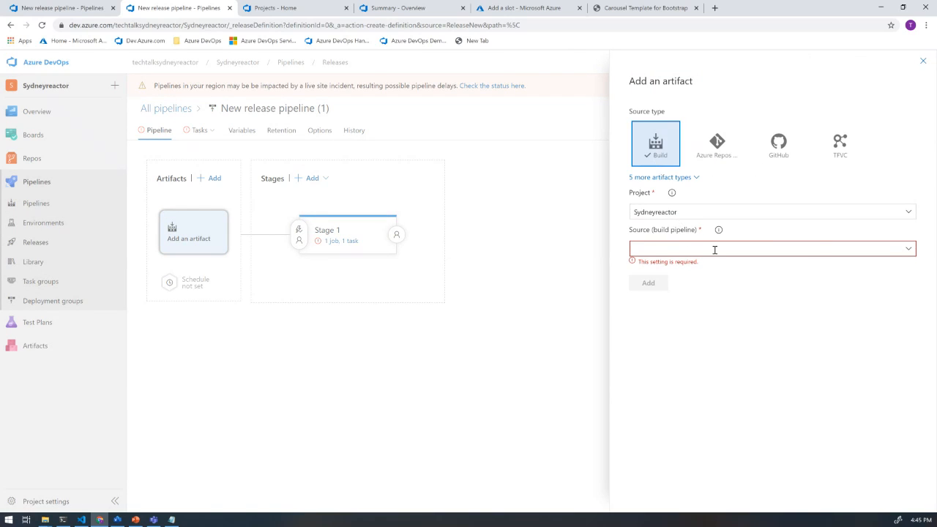
click(912, 250)
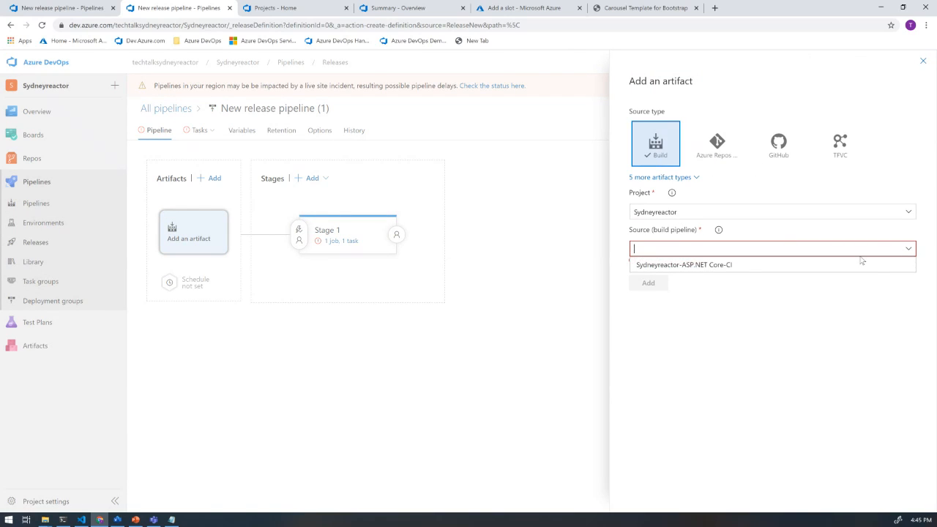
click(729, 265)
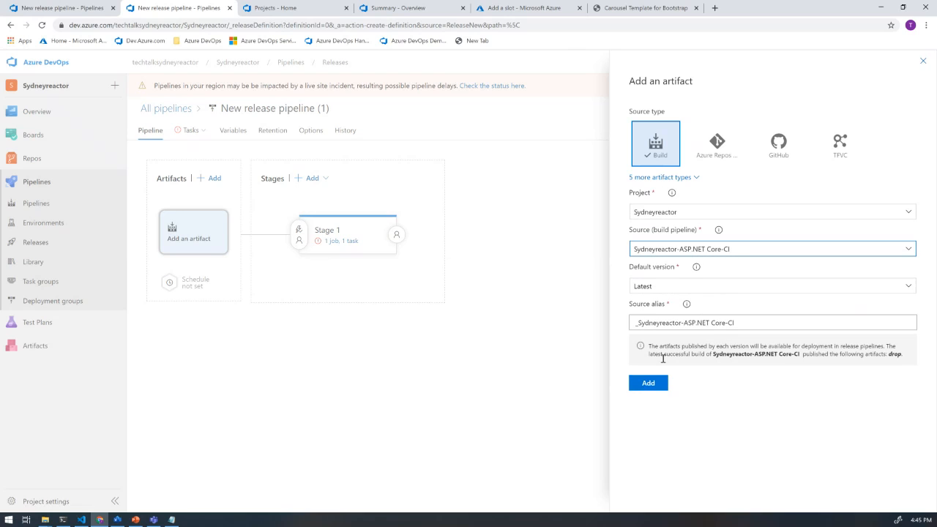
click(648, 382)
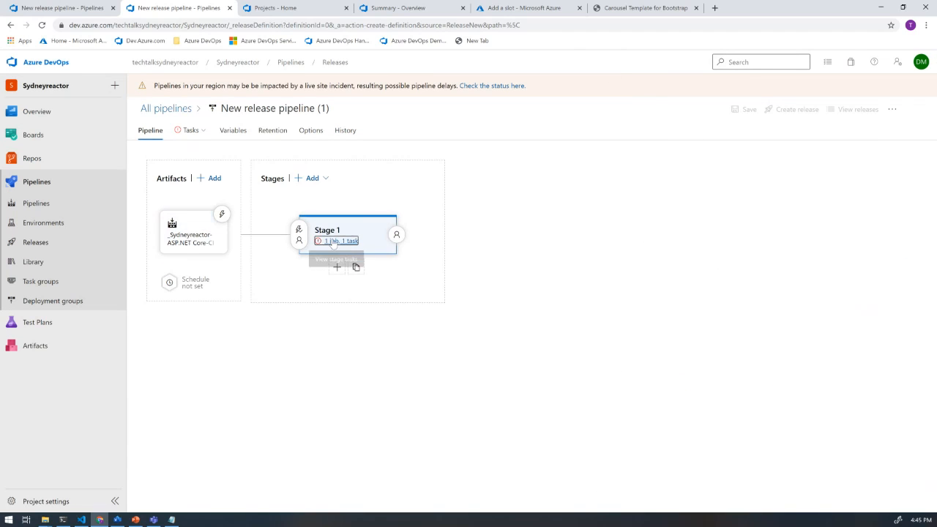
- Examine the settings of Stage 1's Deploy Azure App Service task and its Run on agent job
click(333, 242)
click(264, 212)
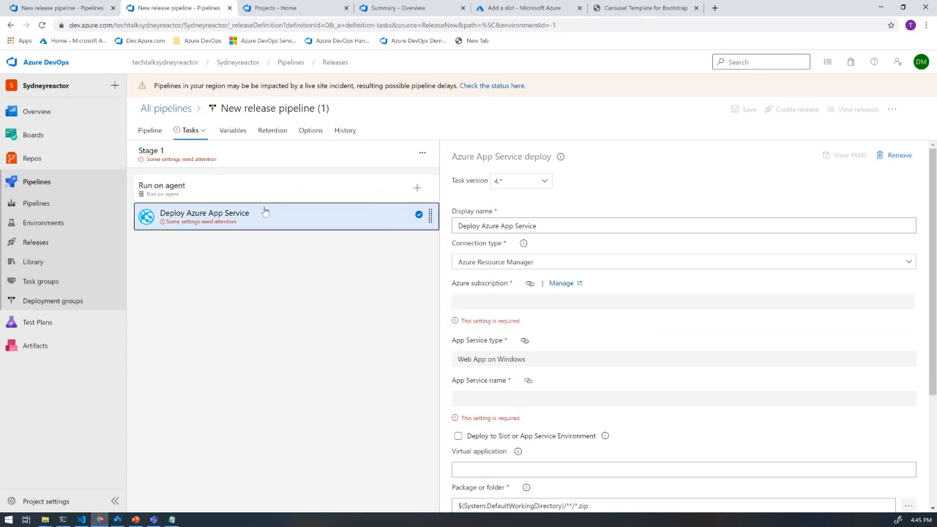
scroll(592, 294, down, 3)
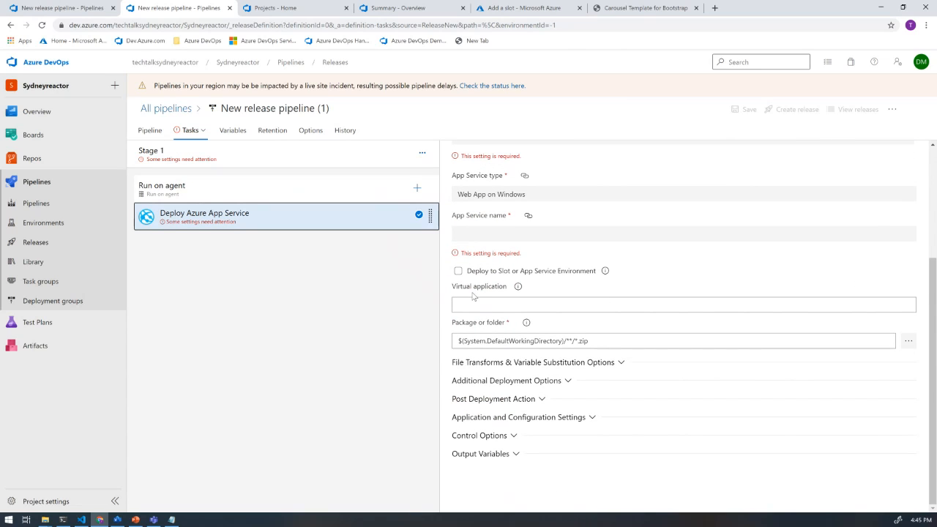
click(251, 190)
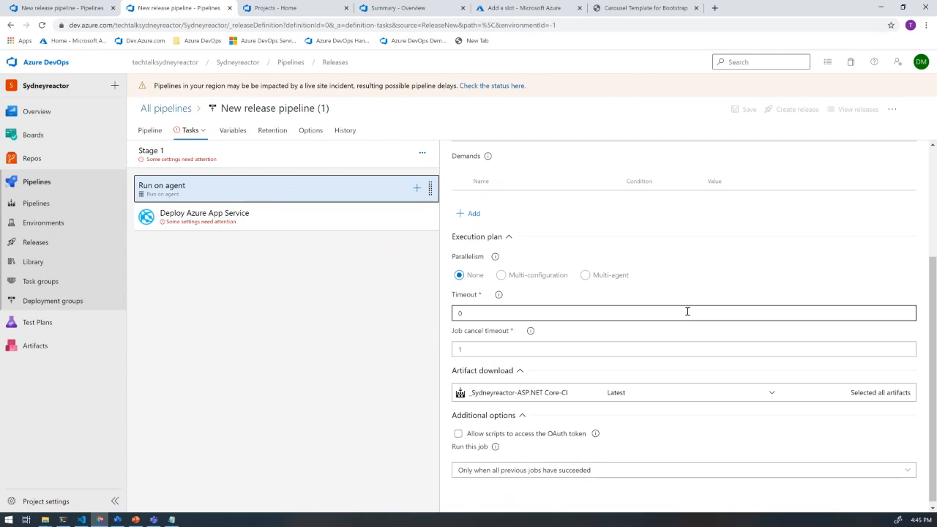
scroll(663, 281, down, 1)
scroll(663, 283, up, 2)
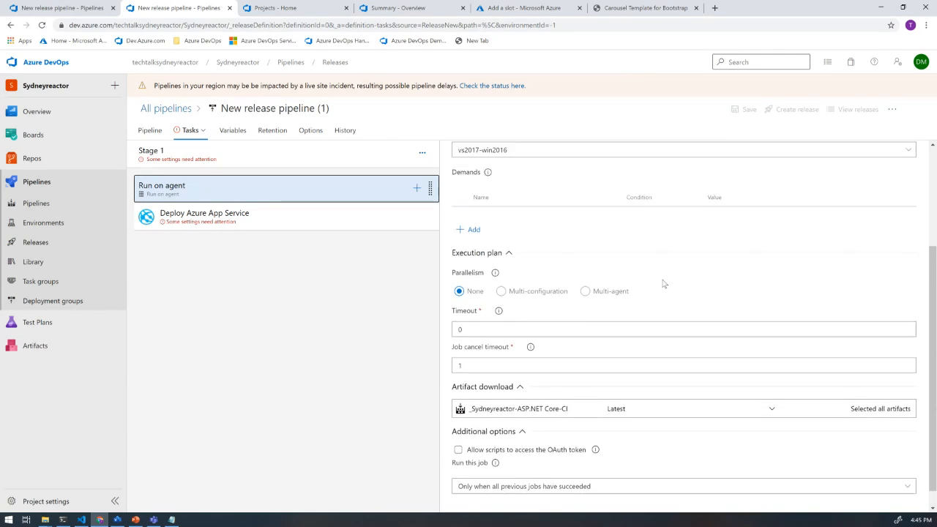
scroll(663, 283, up, 1)
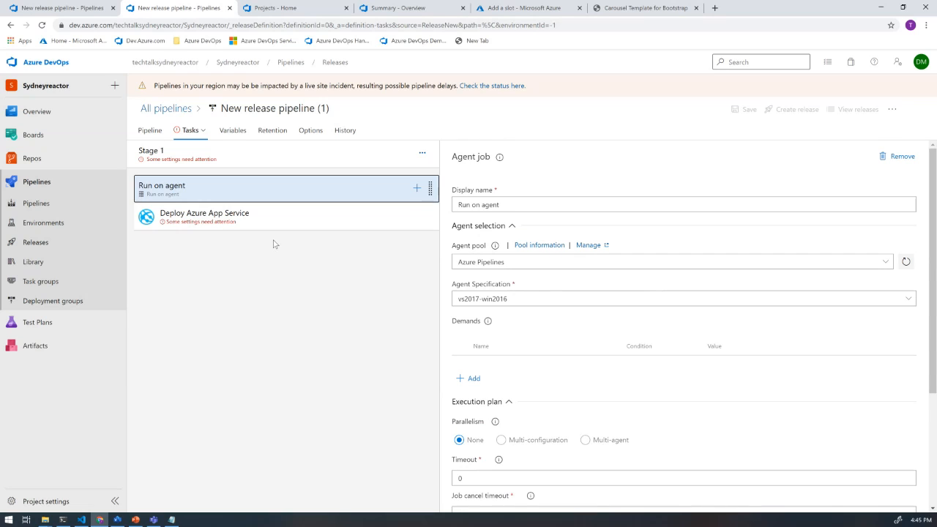
- Enable deployment to a slot or App Service Environment in Stage 1's Deploy Azure App Service task and open the resource group choices
click(269, 217)
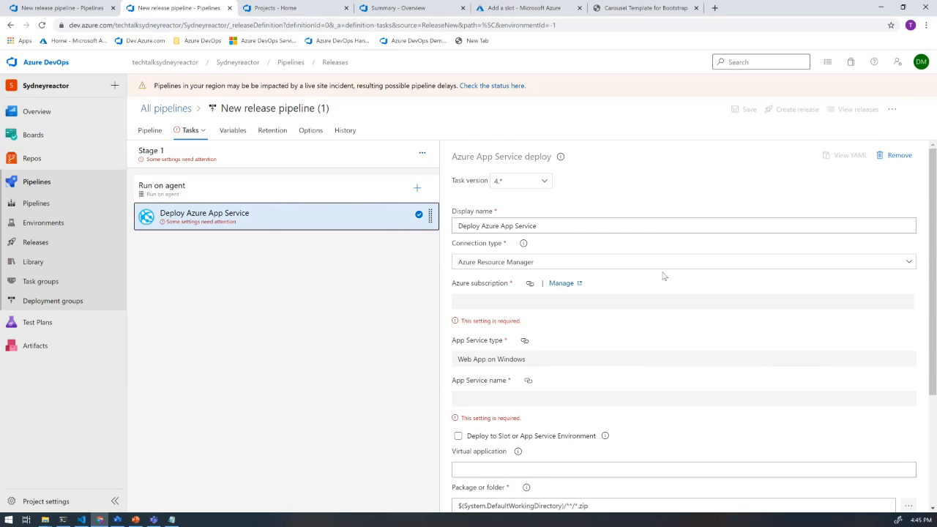
scroll(663, 276, down, 2)
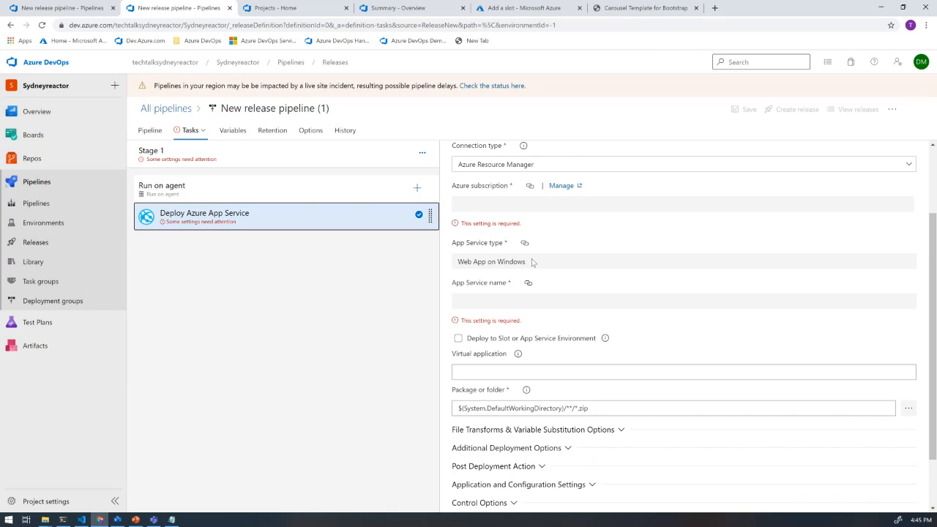
scroll(542, 234, up, 2)
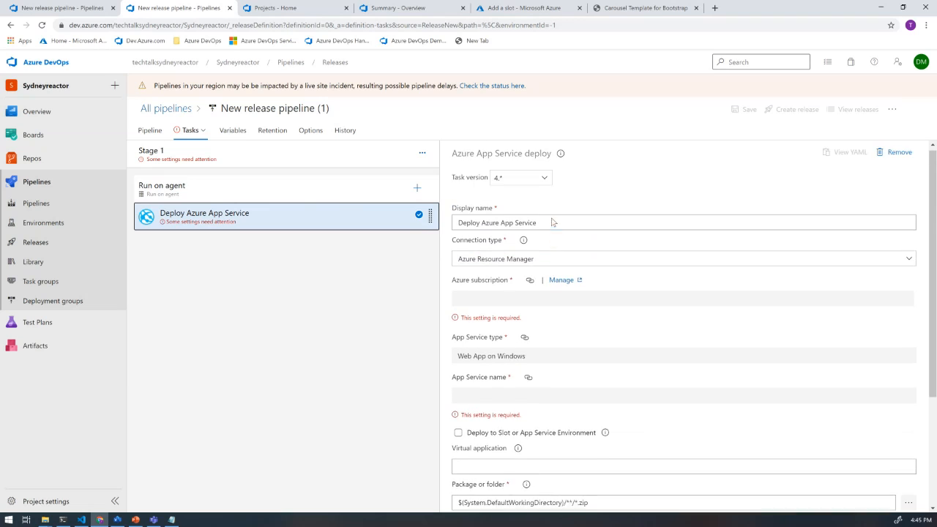
scroll(552, 222, down, 3)
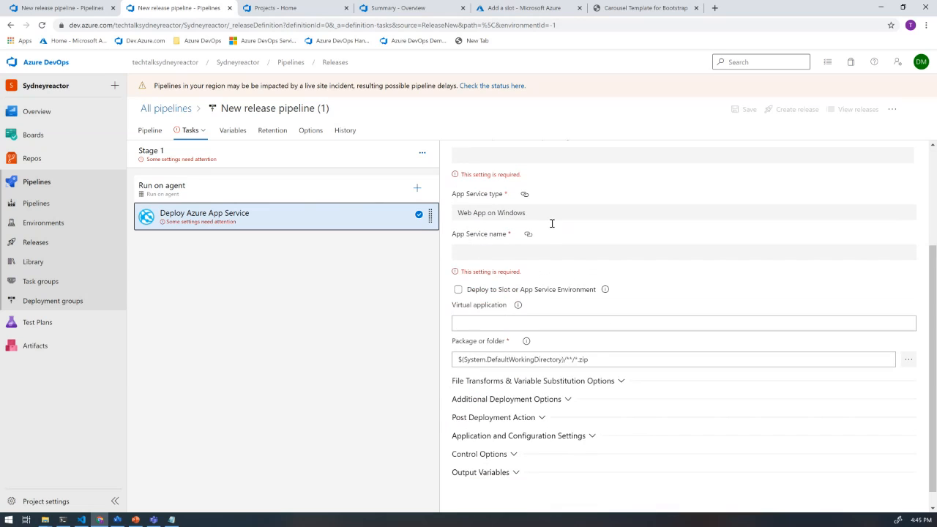
click(459, 290)
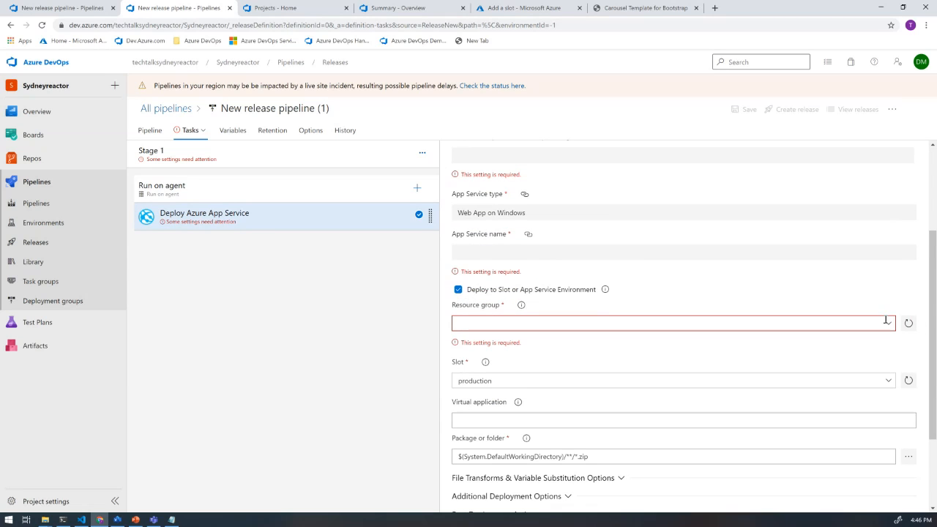
click(889, 323)
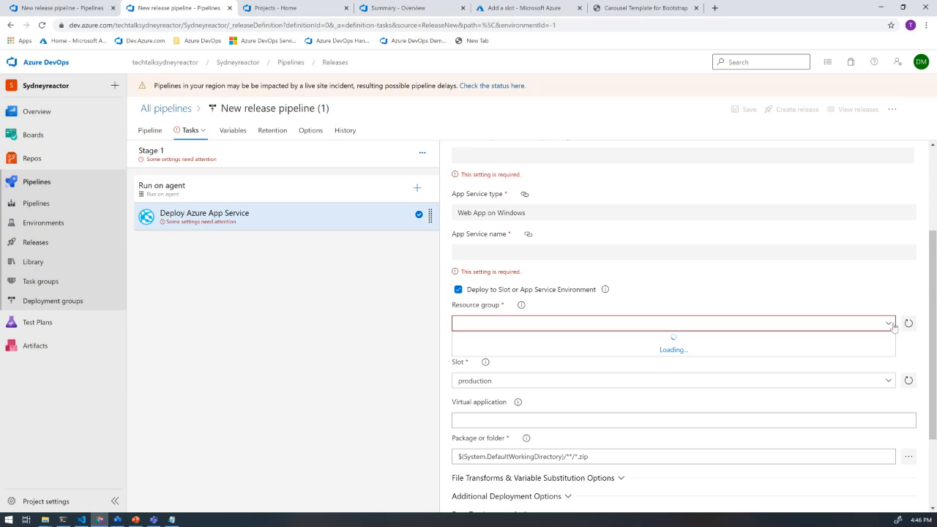
- Recheck the connection type and resource group choices in Stage 1's Deploy Azure App Service task and read the pipeline incident notice
scroll(740, 353, down, 2)
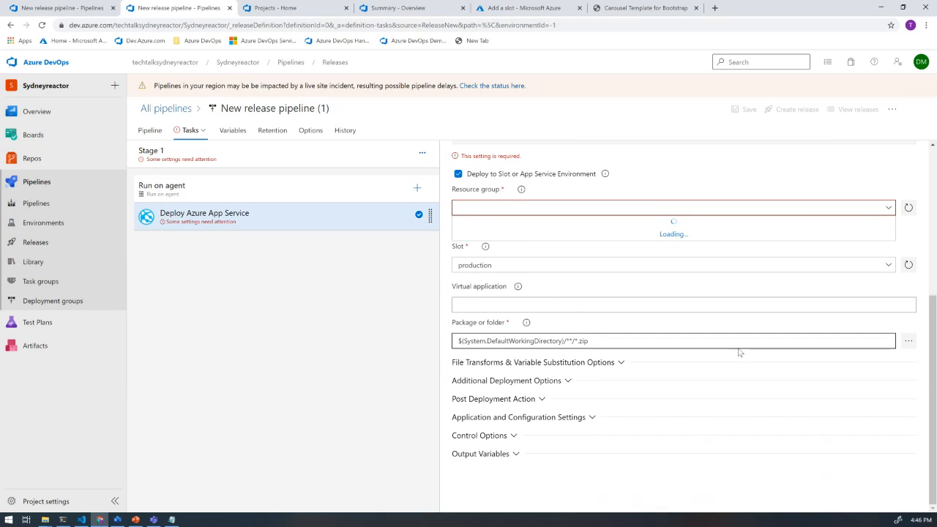
scroll(740, 352, up, 2)
scroll(739, 348, up, 2)
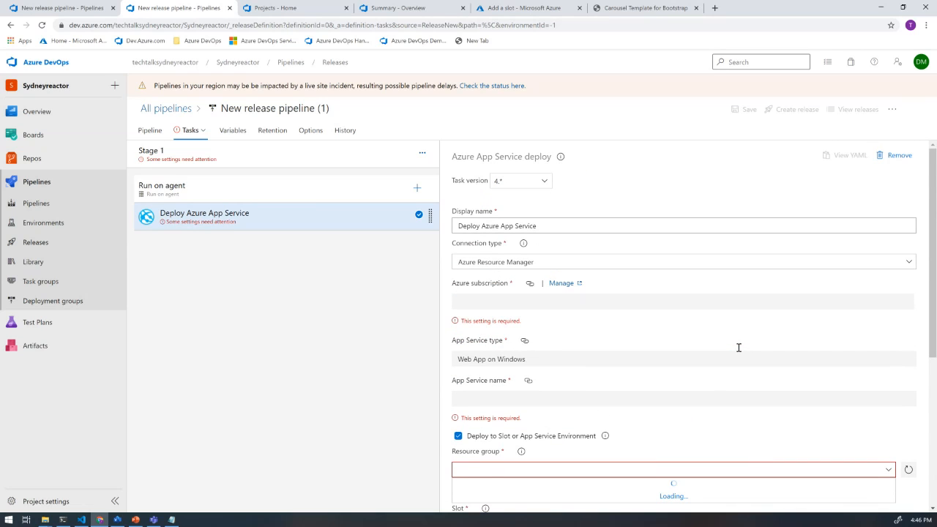
click(909, 262)
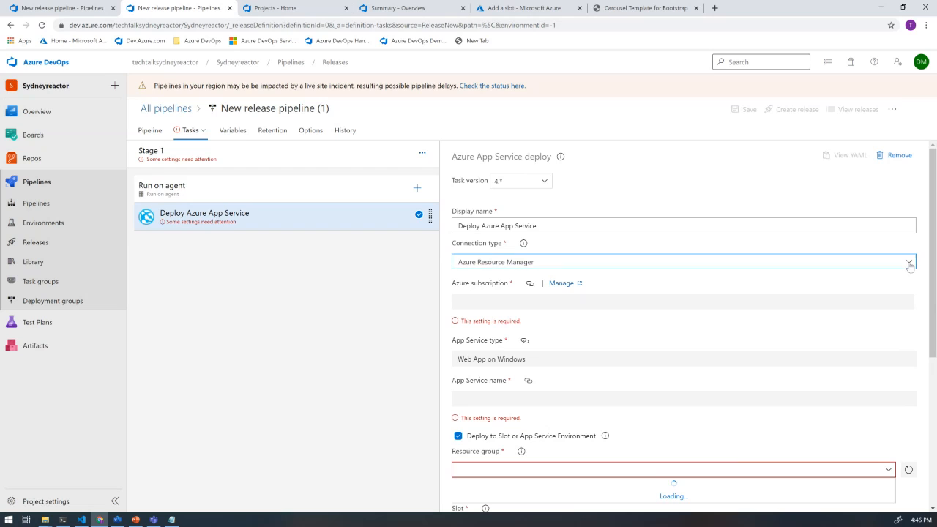
click(558, 279)
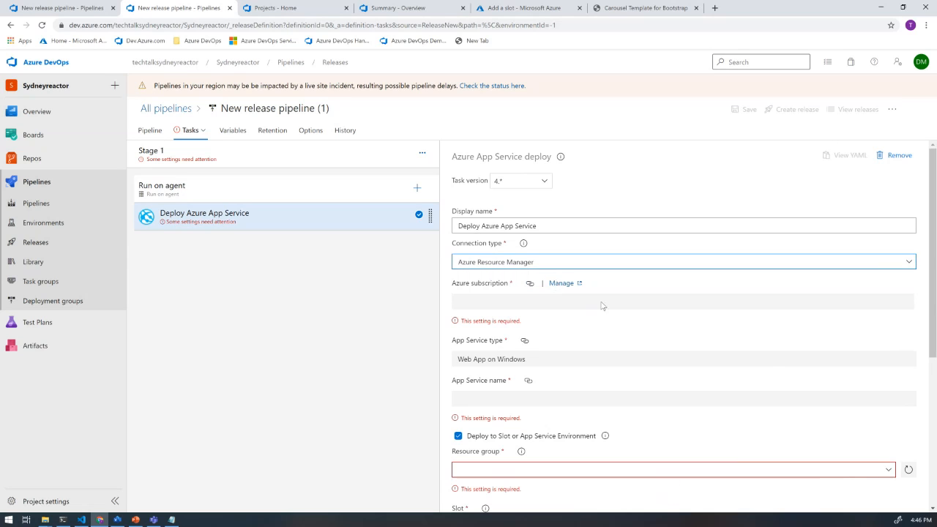
scroll(765, 355, down, 2)
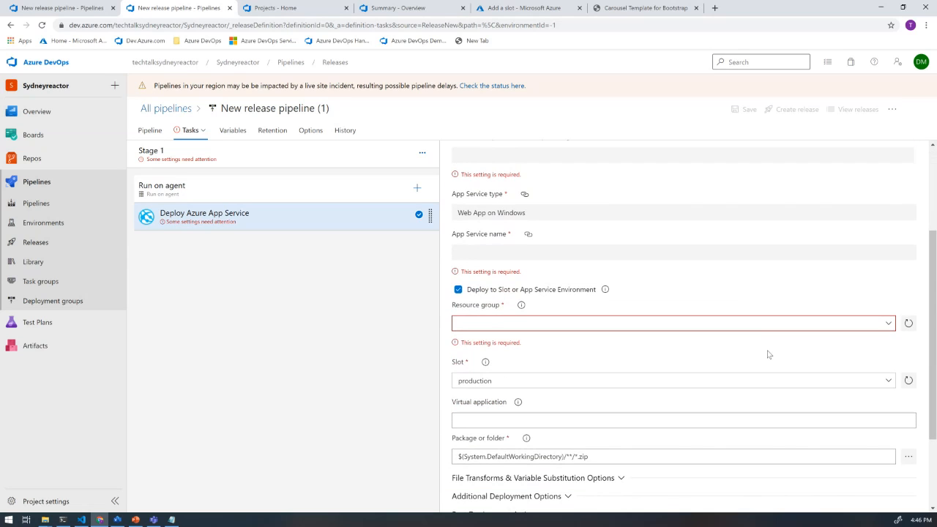
click(889, 327)
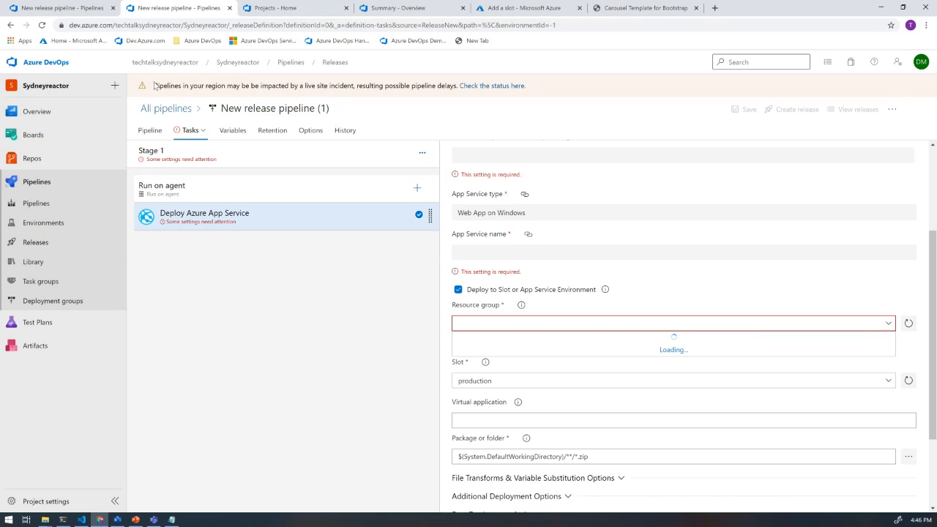
drag(181, 82, 352, 86)
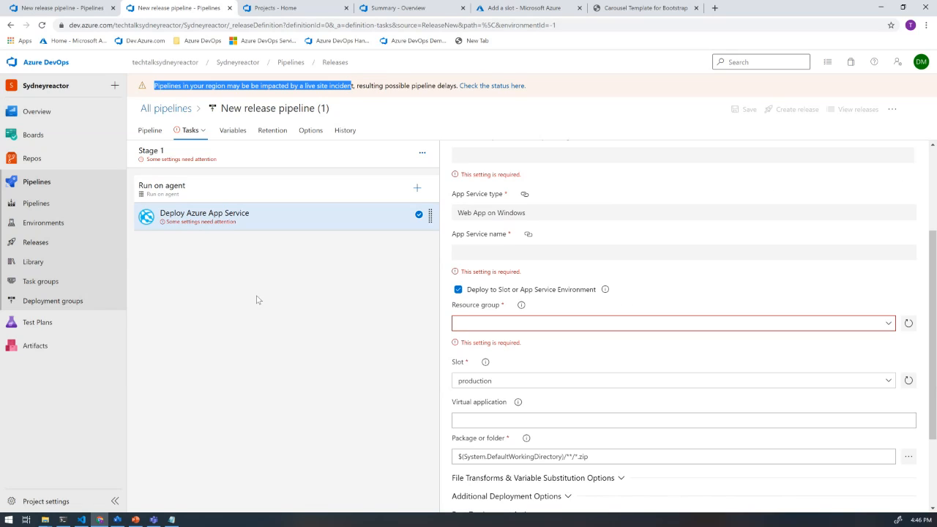
- Switch to the DevOpsDemo project, leave the open task editor, and open its existing release pipeline from the releases list for editing
click(80, 9)
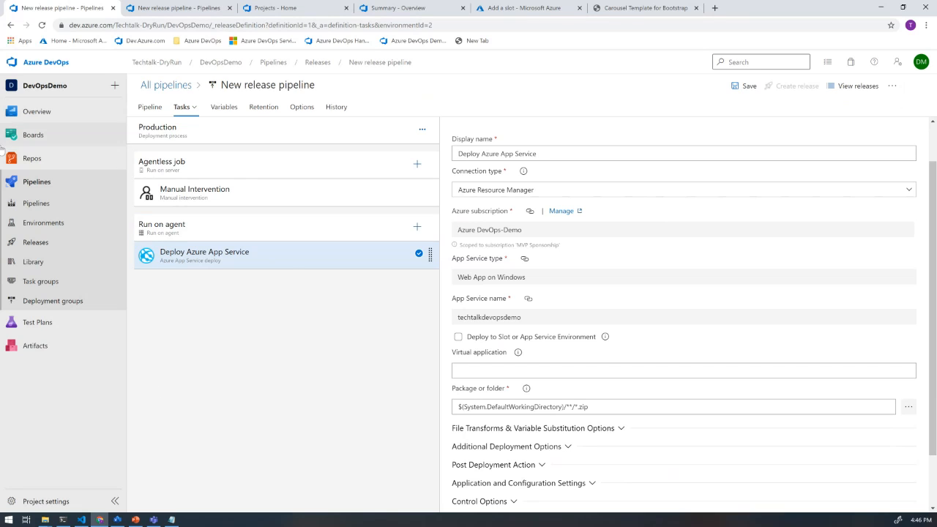
click(38, 242)
click(509, 309)
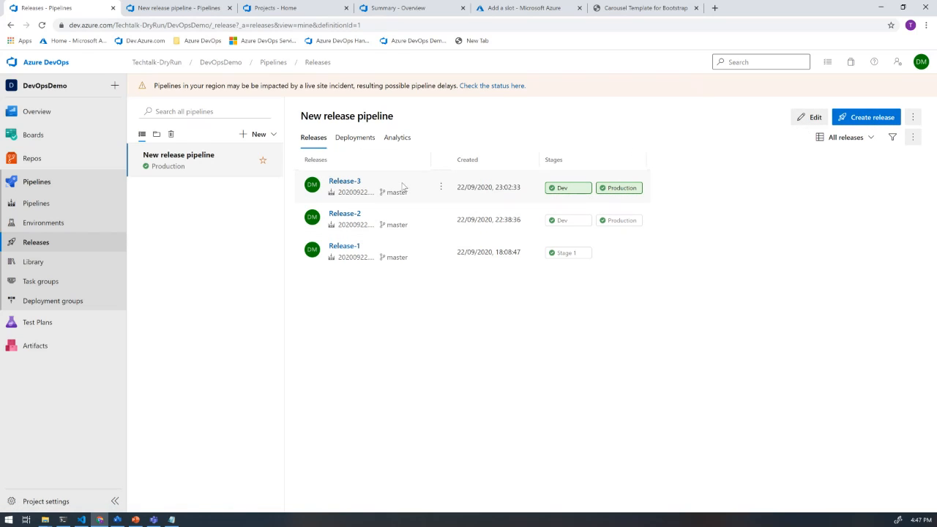
mouse_move(605, 192)
click(809, 118)
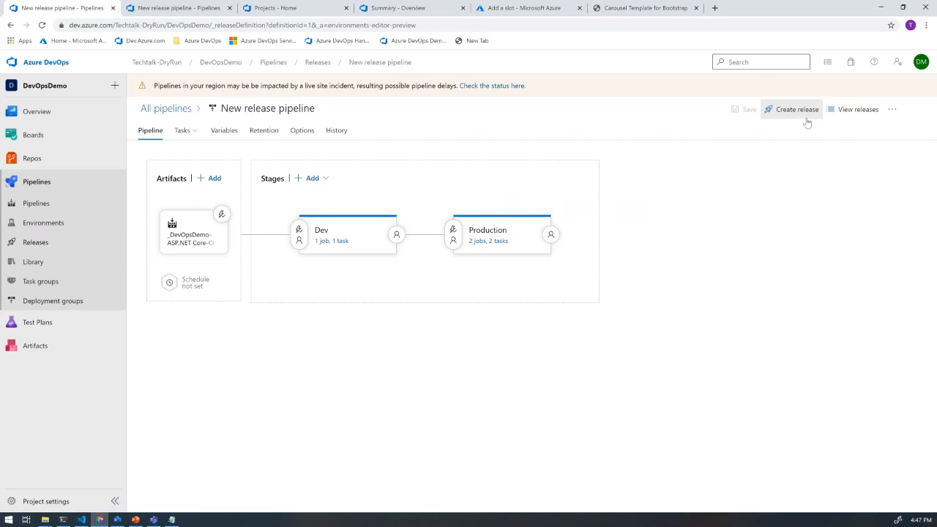
- Examine the Dev stage's Deploy Azure App Service task, including its subscription, app service, resource group and slot settings
mouse_move(336, 267)
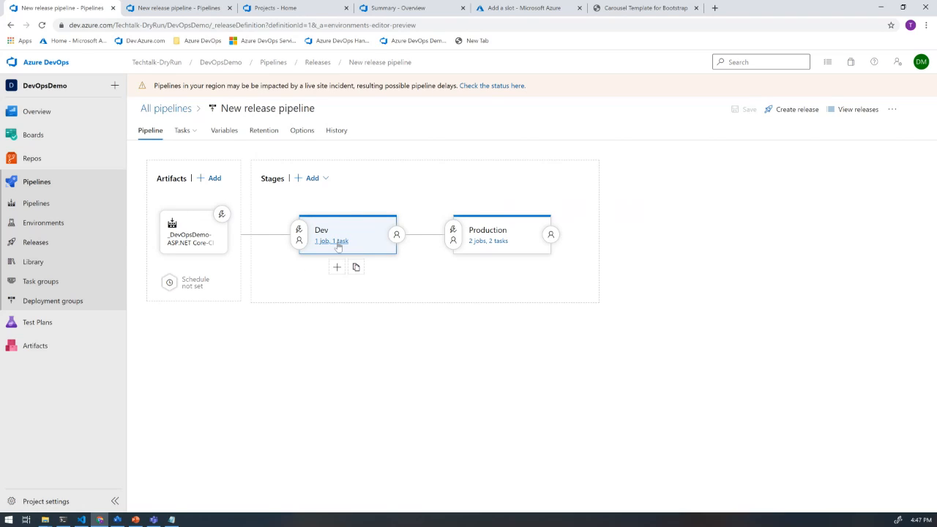
click(338, 245)
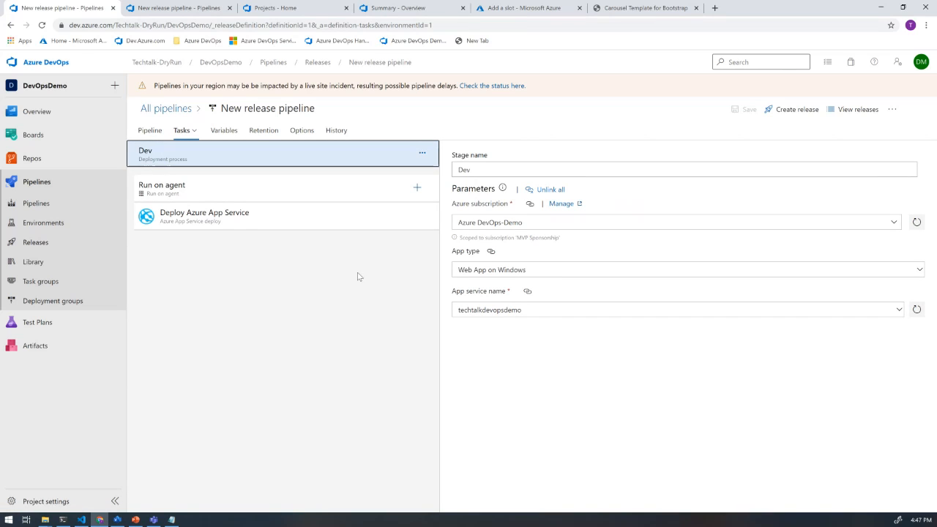
click(225, 215)
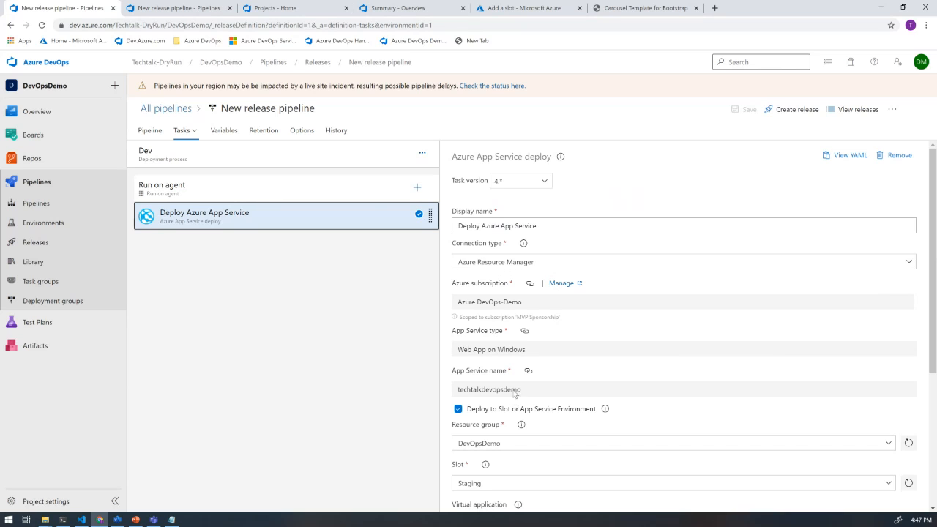
scroll(497, 277, down, 2)
scroll(497, 277, down, 2)
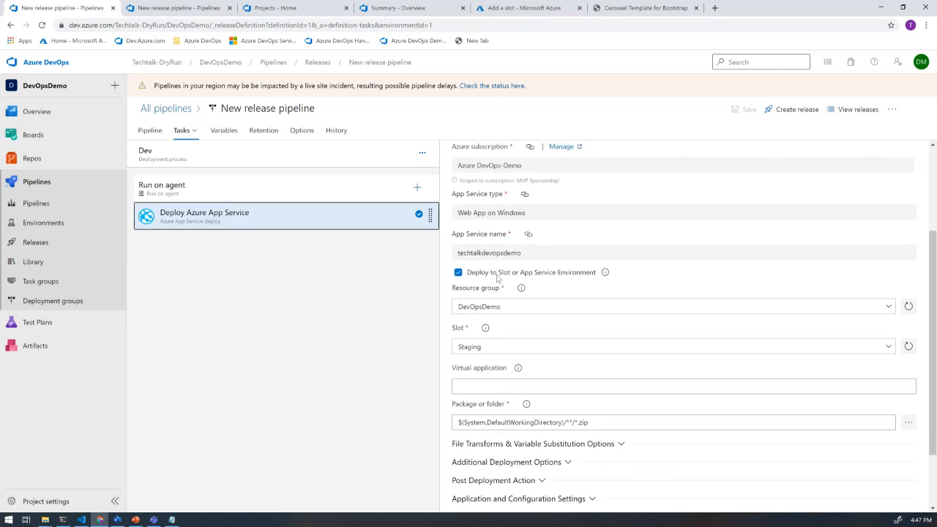
scroll(497, 276, up, 5)
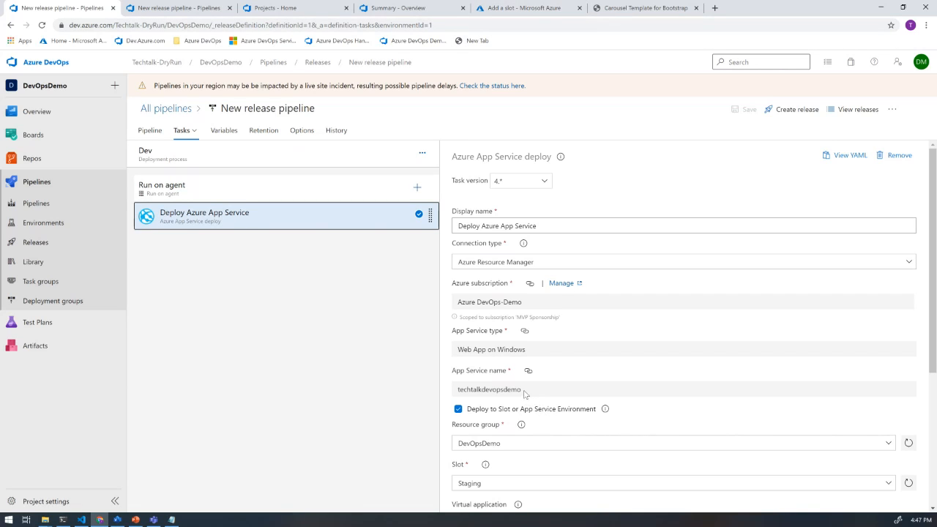
- Copy the app service name techtalkdevopsdemo, search for it in the Azure portal, and open that App Service's website
drag(525, 393, 455, 393)
click(450, 392)
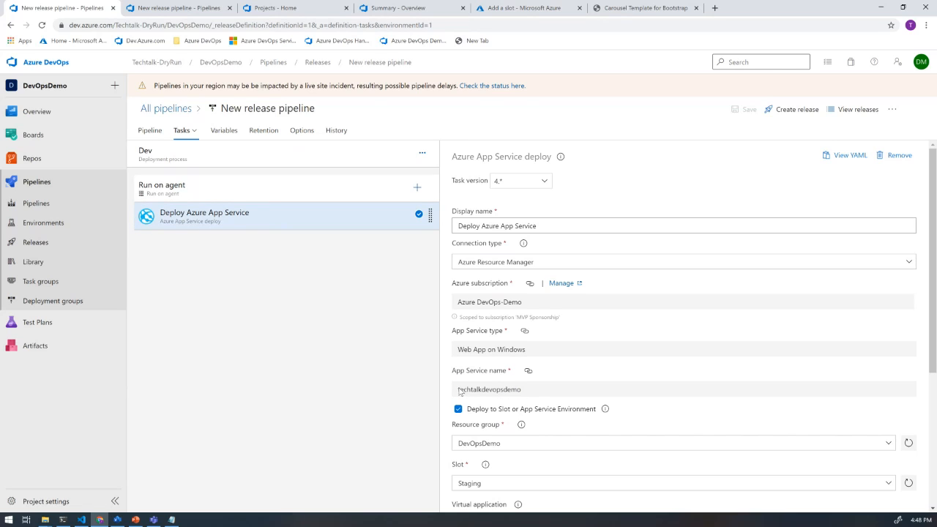
drag(536, 395, 462, 394)
key(ctrl+c)
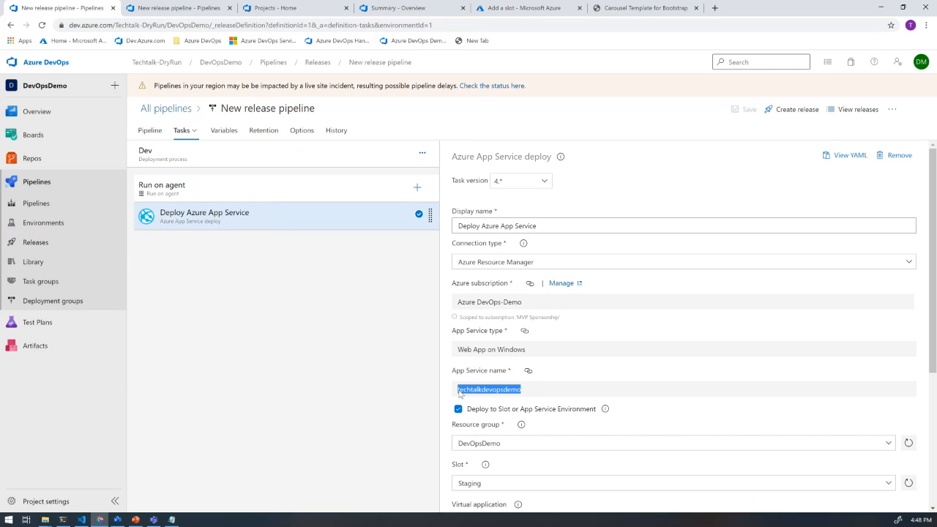
click(513, 8)
click(318, 60)
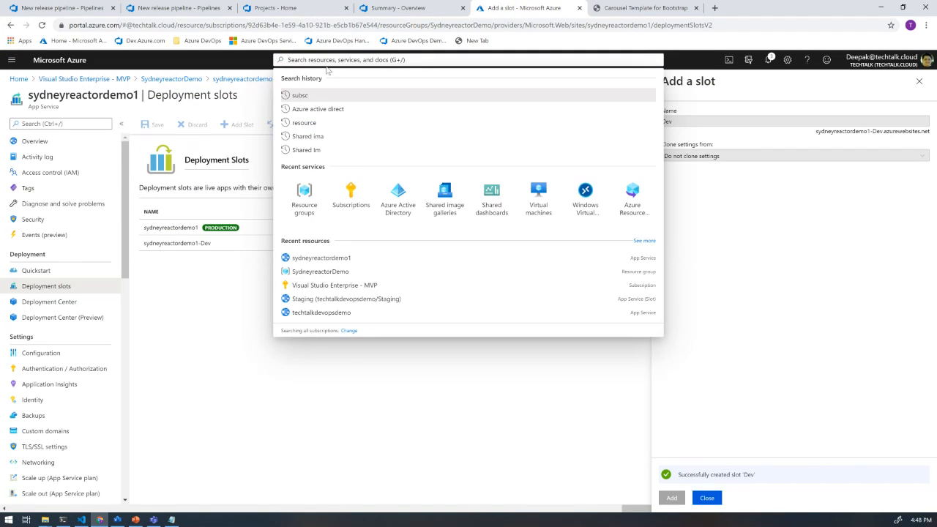
key(ctrl+v)
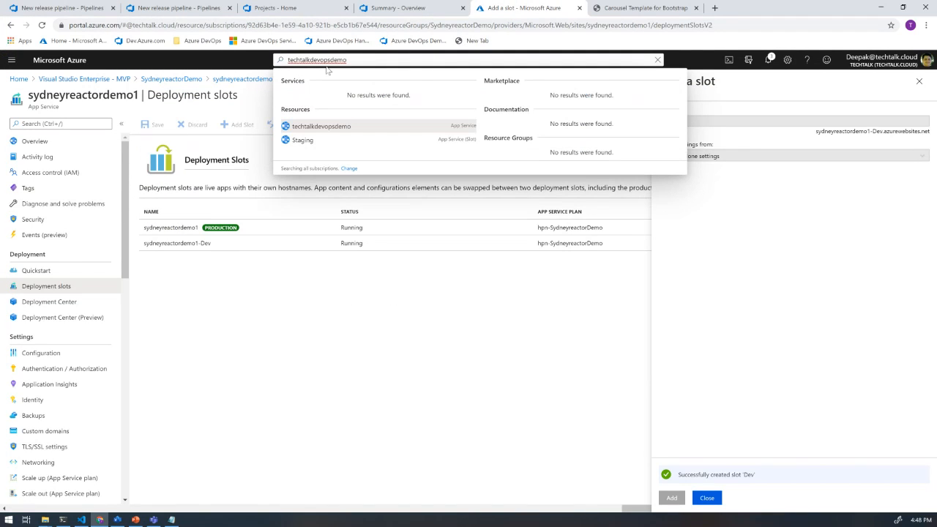
click(339, 128)
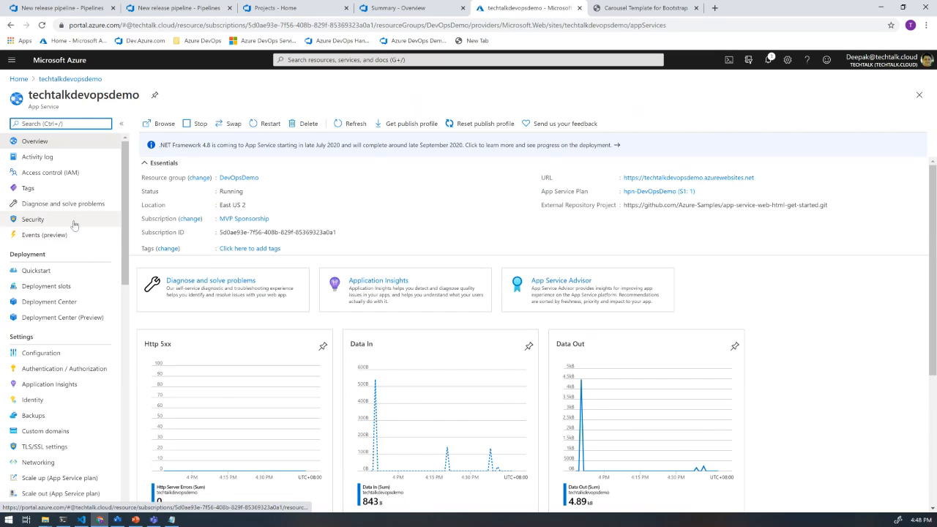
click(675, 182)
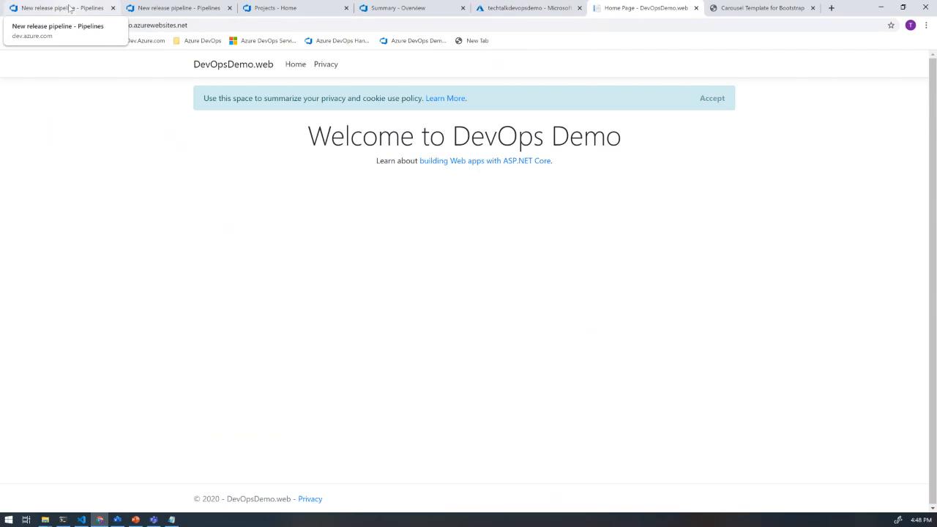
- Return to the DevOpsDemo release pipeline in Azure DevOps and check the continuous deployment trigger on its build artifact
click(70, 7)
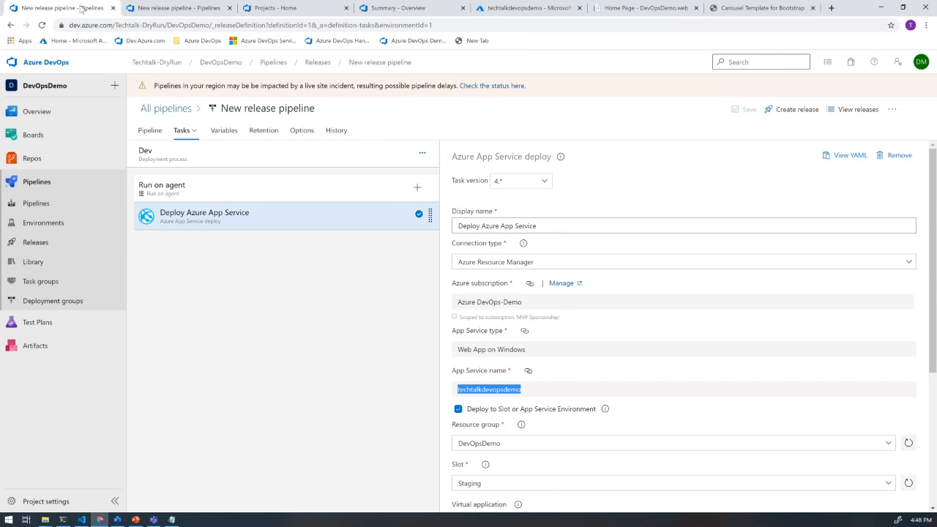
click(49, 211)
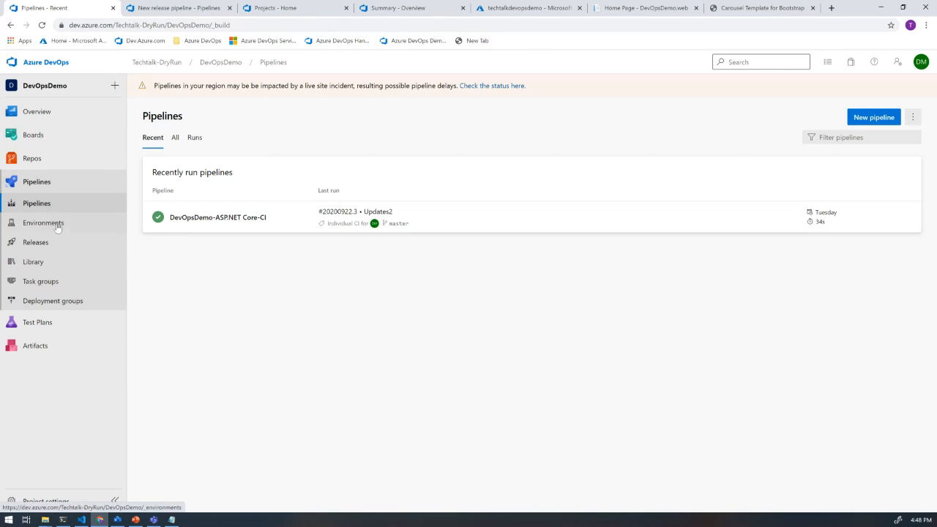
click(49, 248)
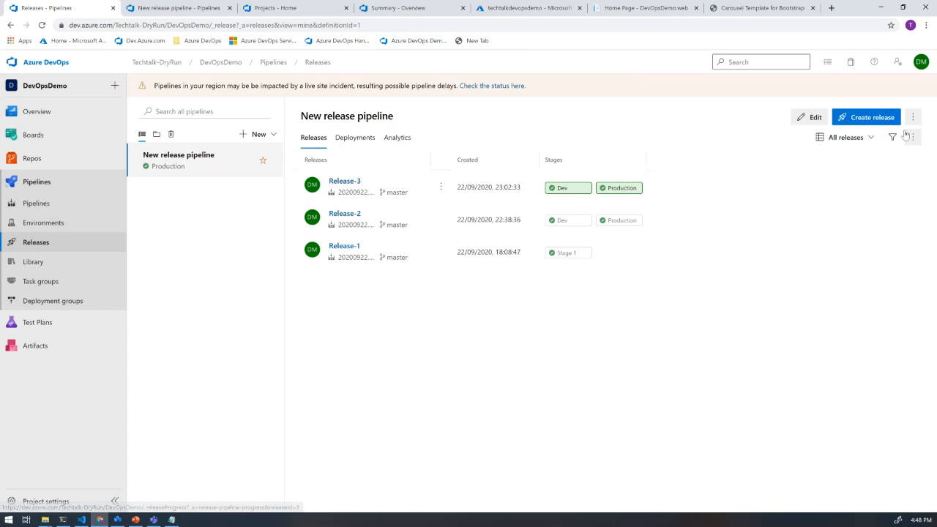
click(809, 117)
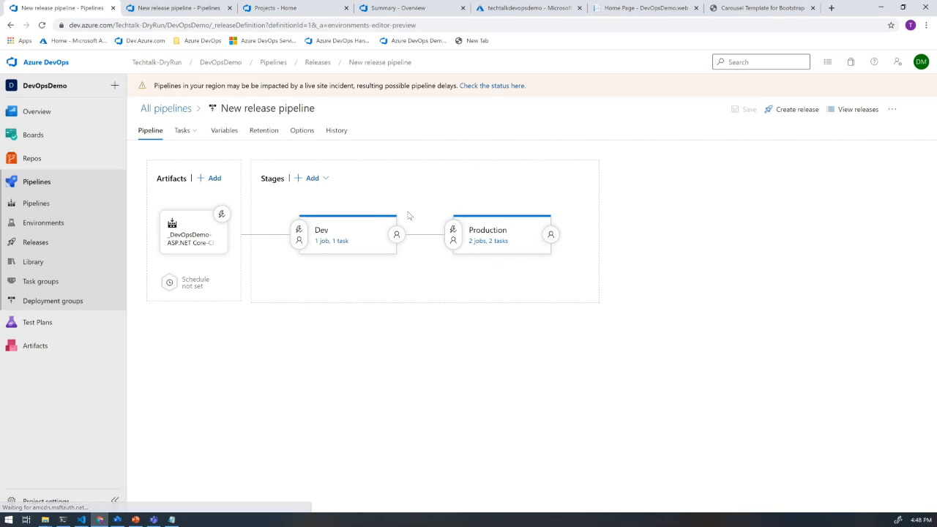
click(222, 215)
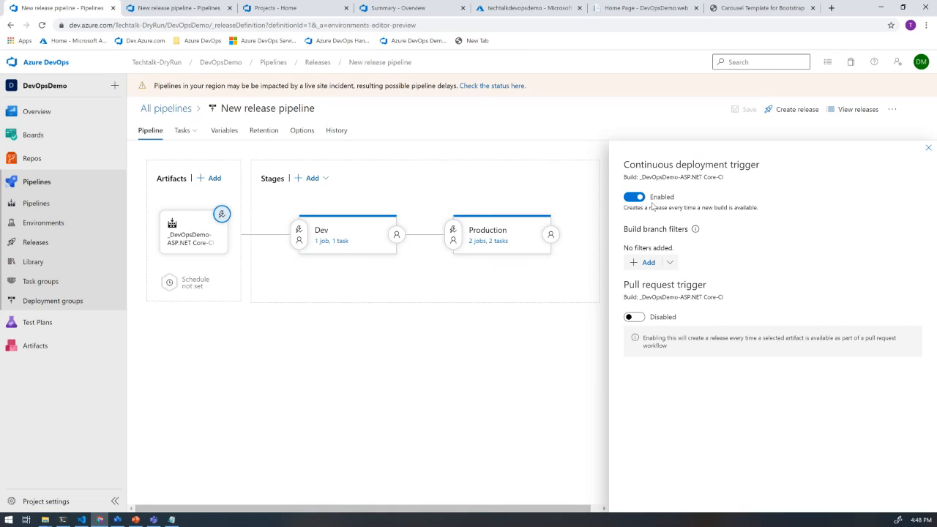
click(928, 149)
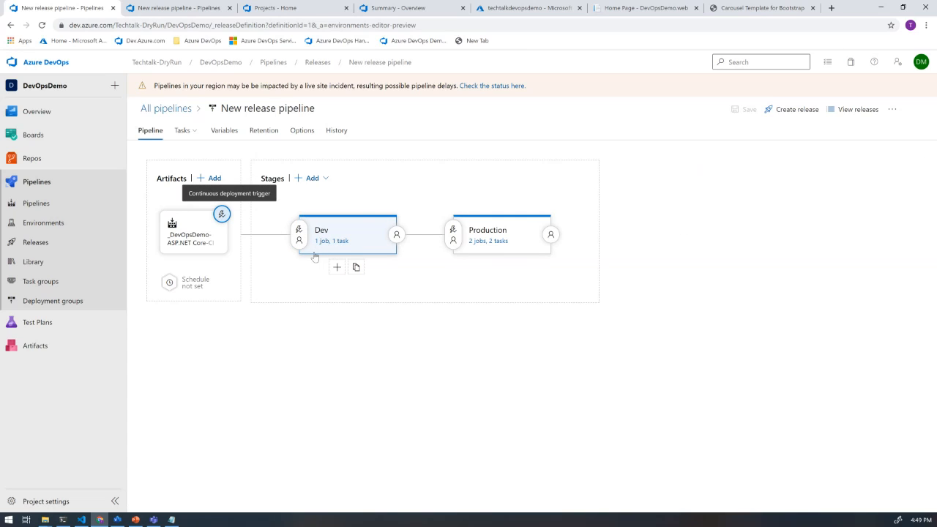
- Check the pre-deployment conditions of the Dev and Production stages and view the Production stage's tasks
click(300, 232)
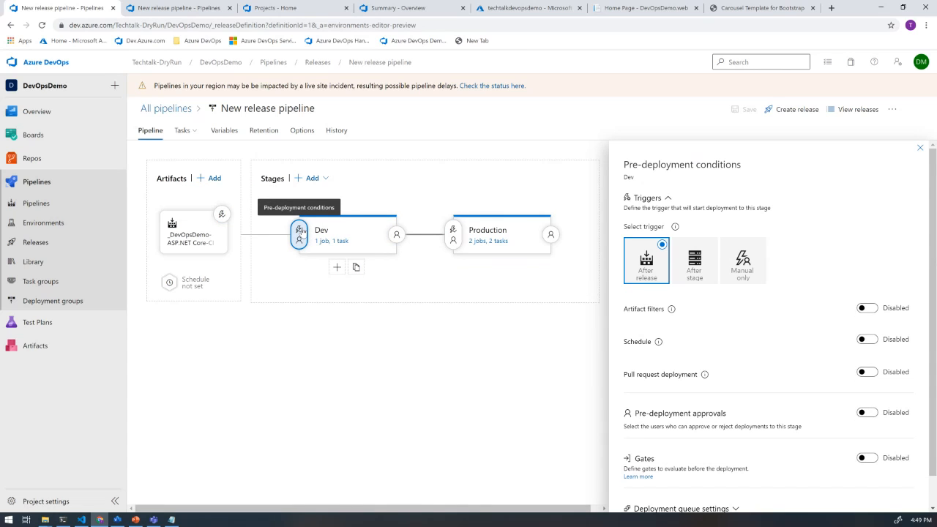
click(920, 147)
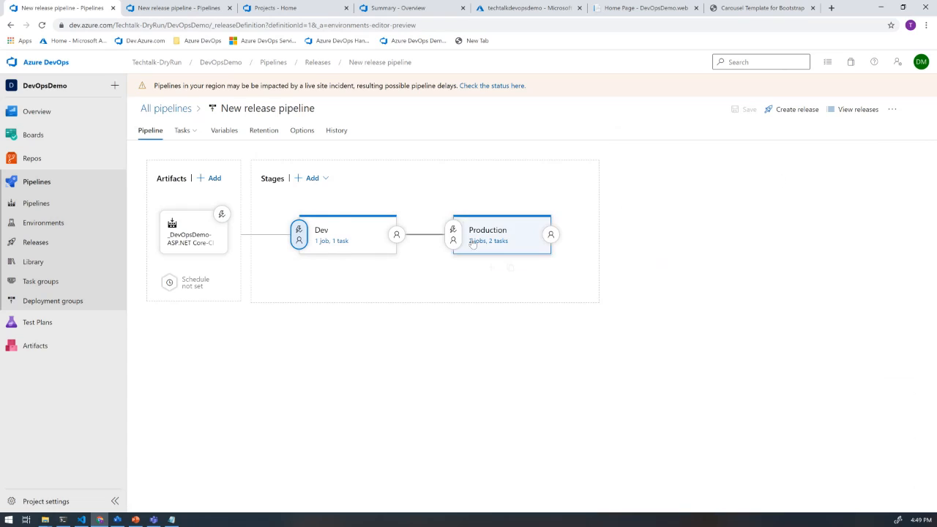
click(454, 233)
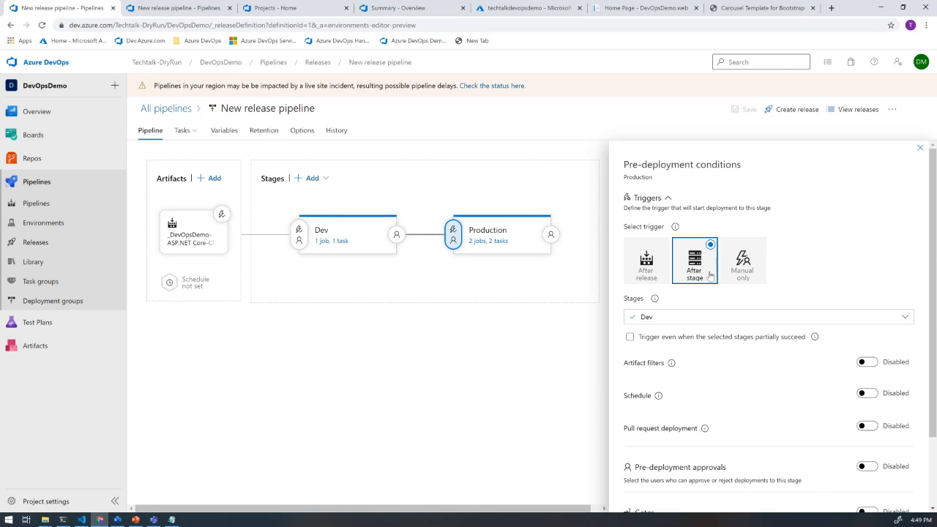
click(495, 242)
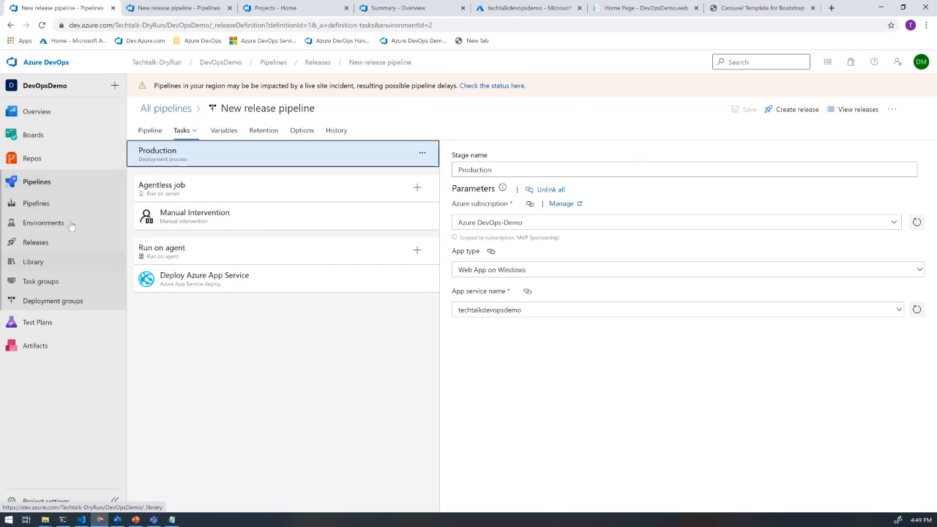
- Open the DevOpsDemo-ASP.NET Core-CI build pipeline from the project's pipelines list
mouse_move(42, 169)
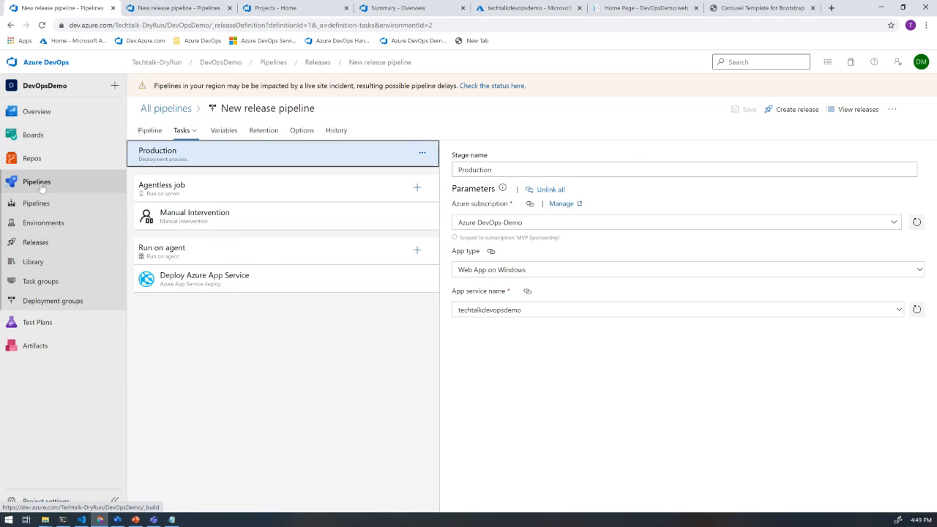
click(42, 187)
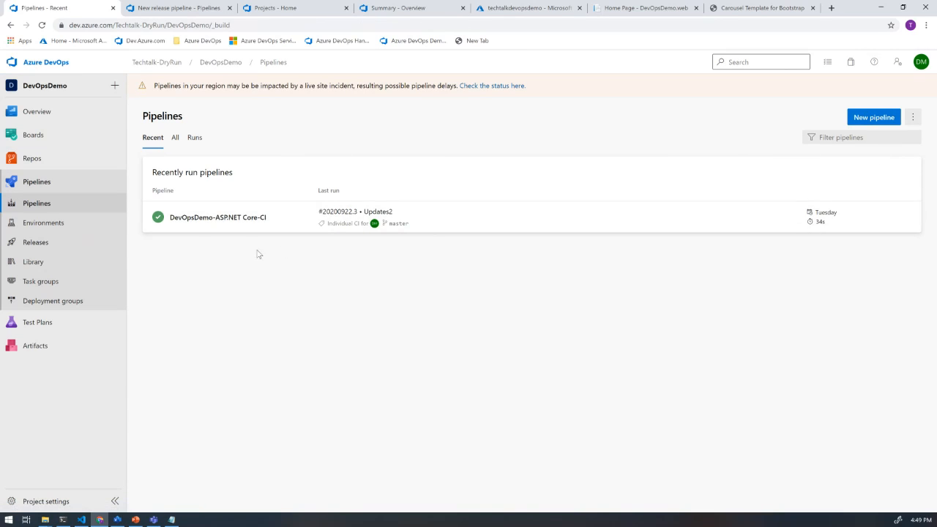
click(240, 224)
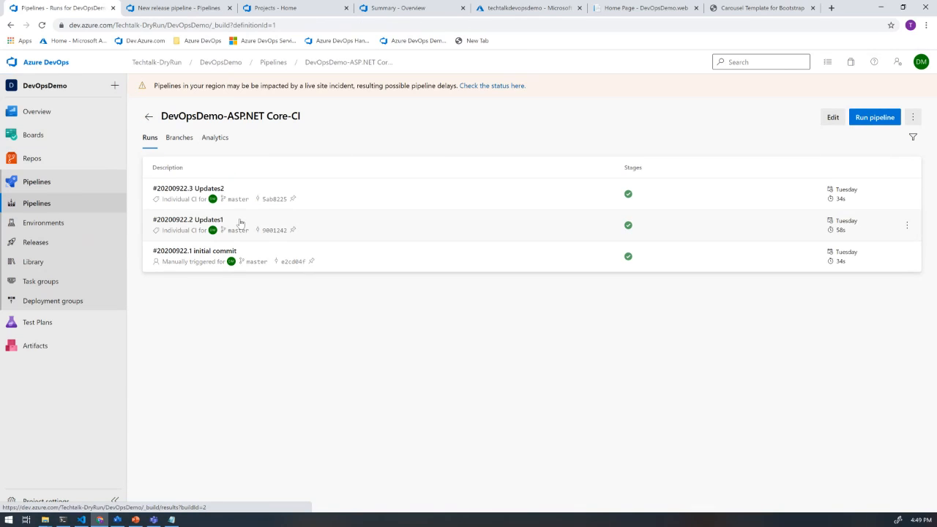
- Run the DevOpsDemo-ASP.NET Core-CI pipeline on the master branch with the ubuntu-16.04 agent and open the log of Agent job 1
click(872, 120)
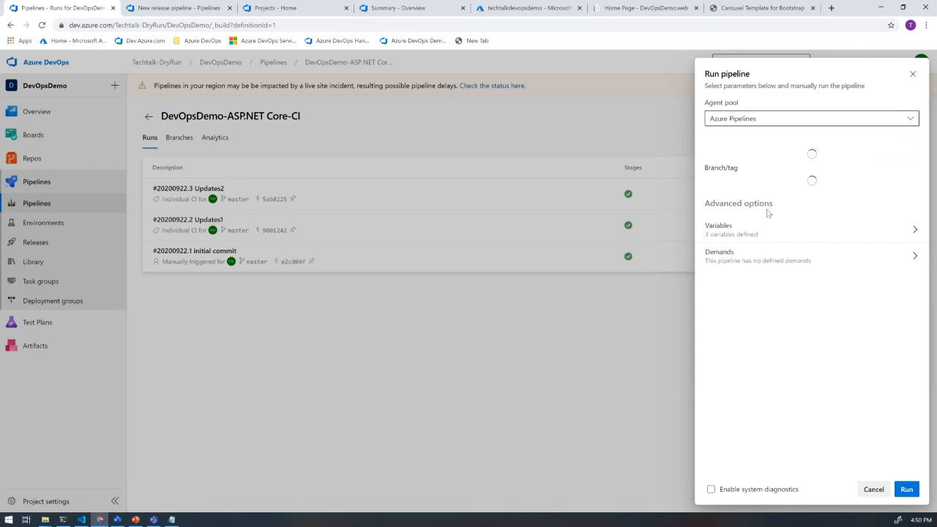
click(908, 489)
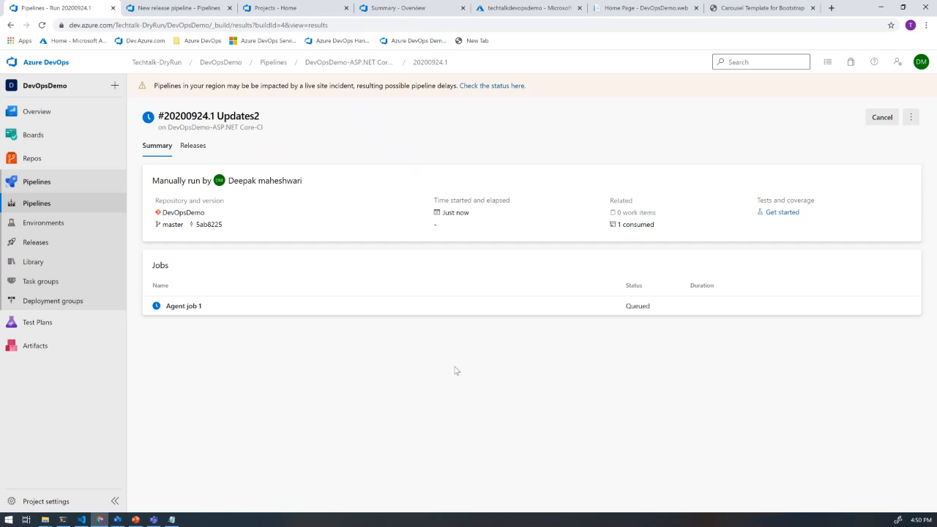
click(202, 306)
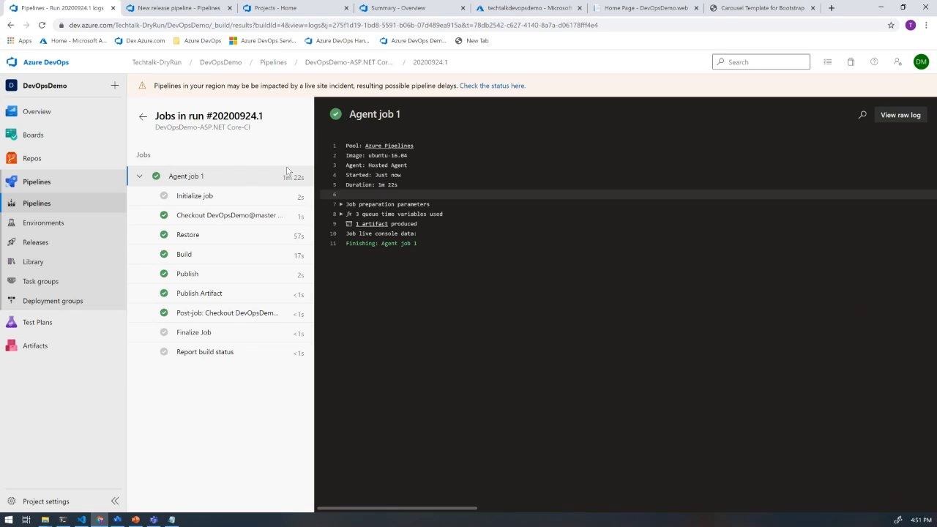
- Check the run history of the DevOpsDemo-ASP.NET Core-CI pipeline and open the project's releases list
click(40, 204)
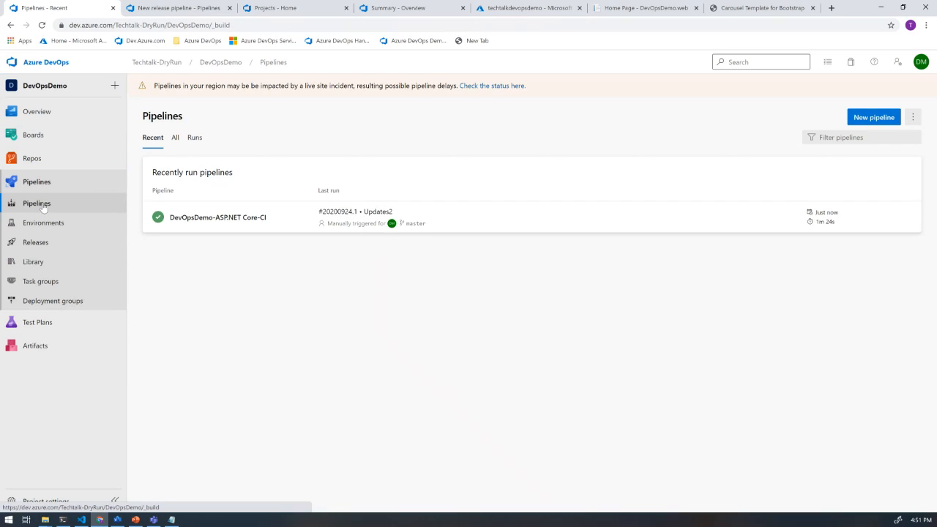
click(265, 218)
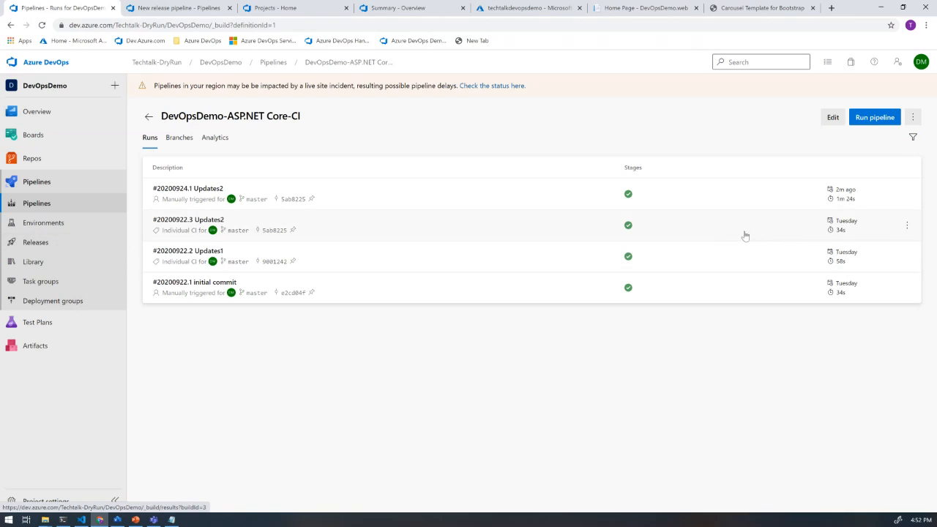
click(49, 247)
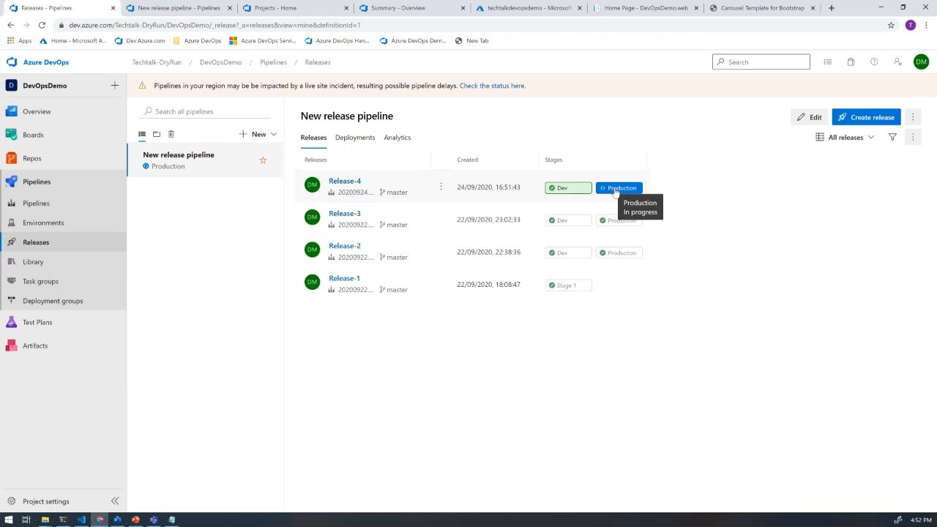
- Resume the pending manual intervention in Release-4's Production stage and return to the releases list
click(615, 189)
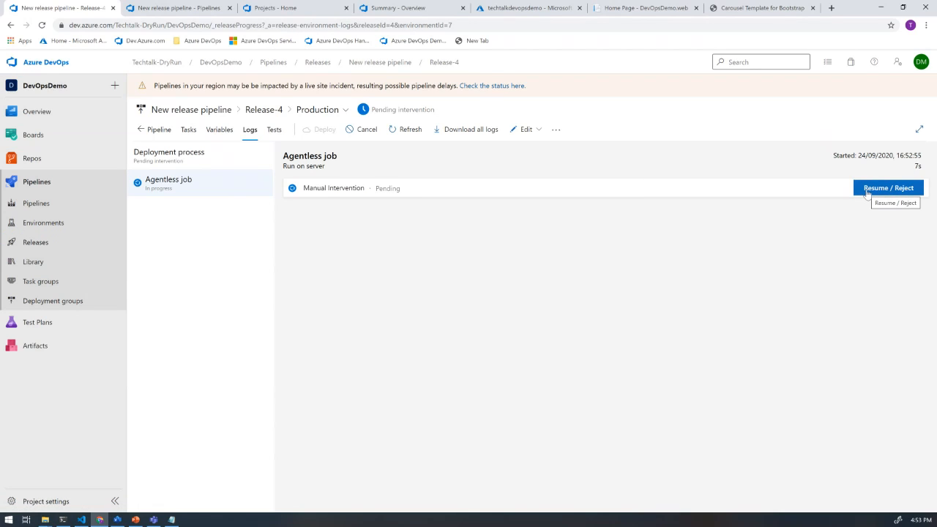
click(868, 192)
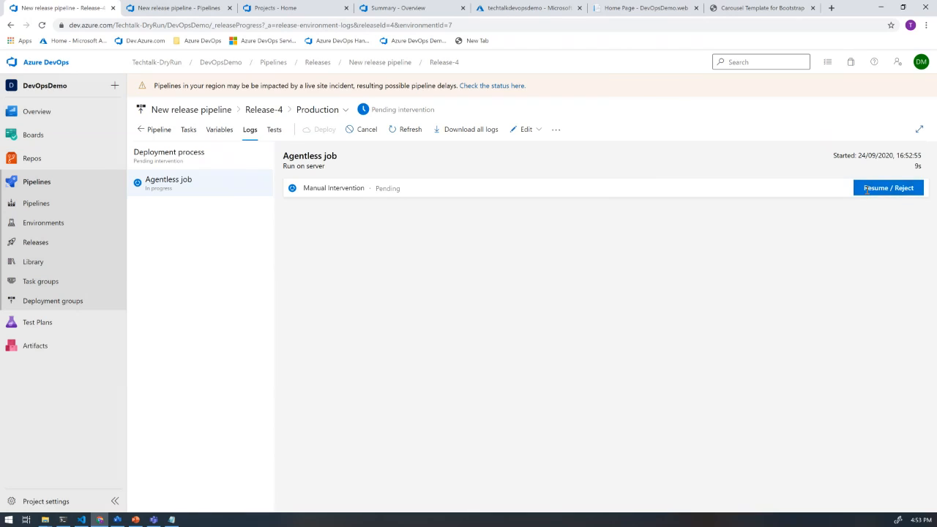
click(672, 226)
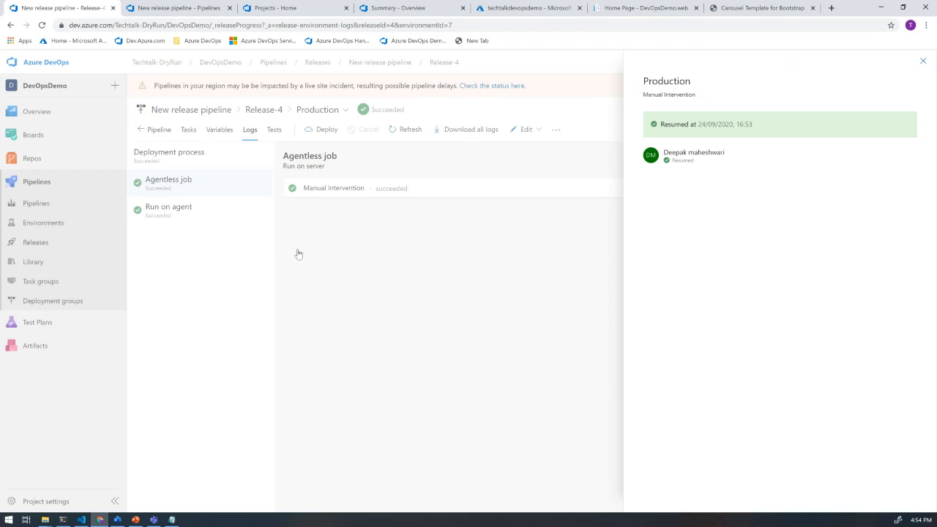
click(45, 250)
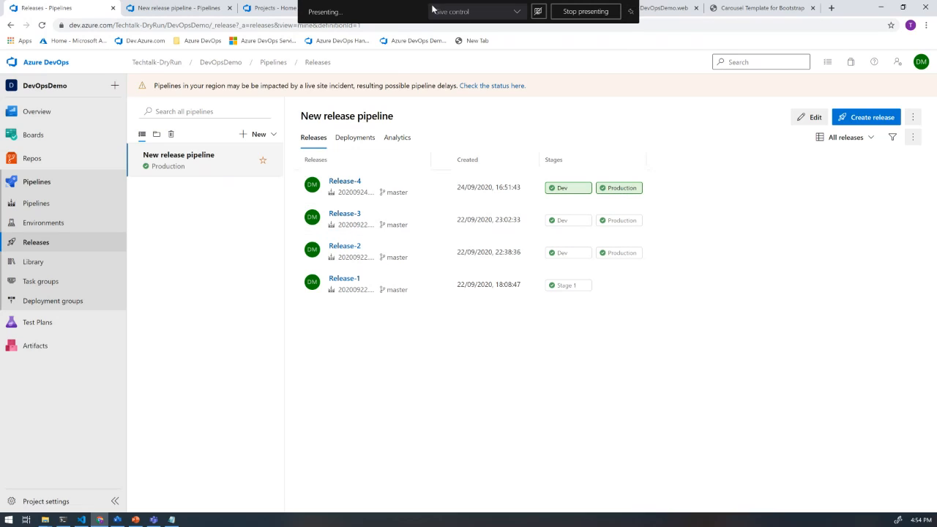
mouse_move(136, 521)
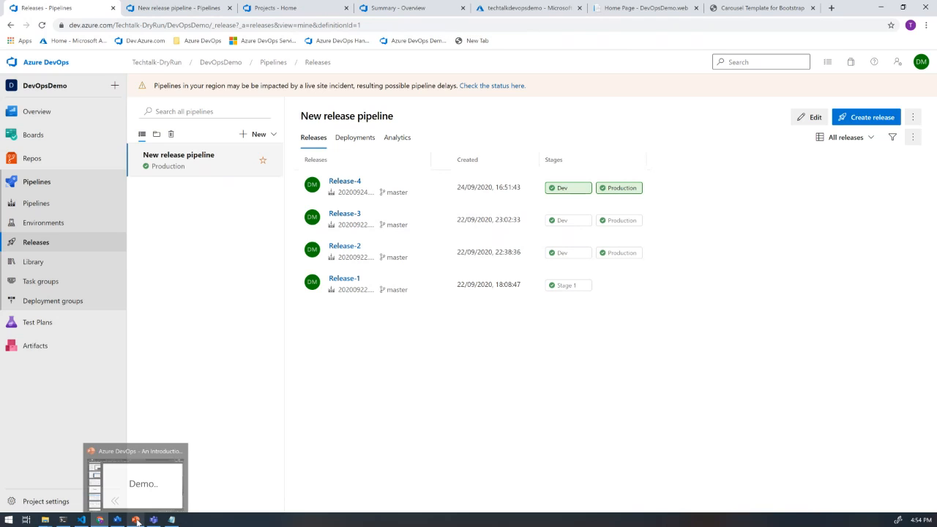
click(139, 505)
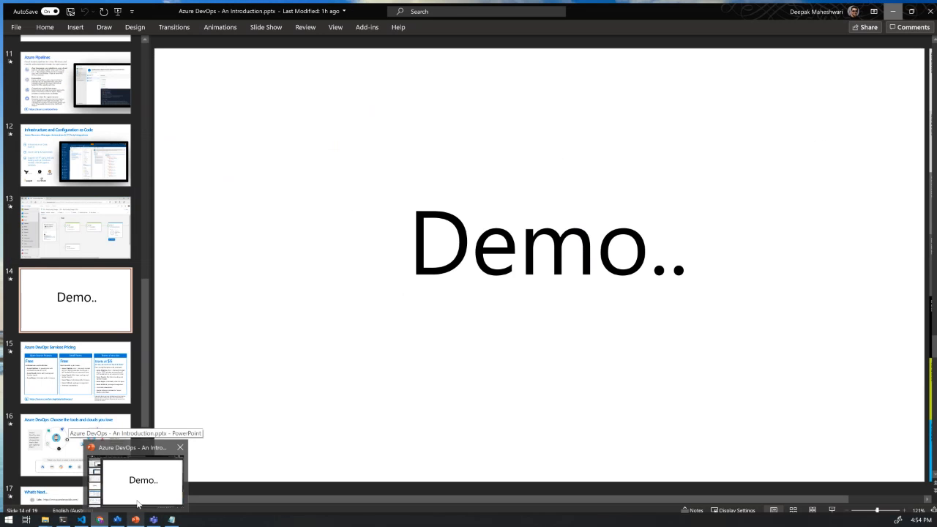
click(139, 507)
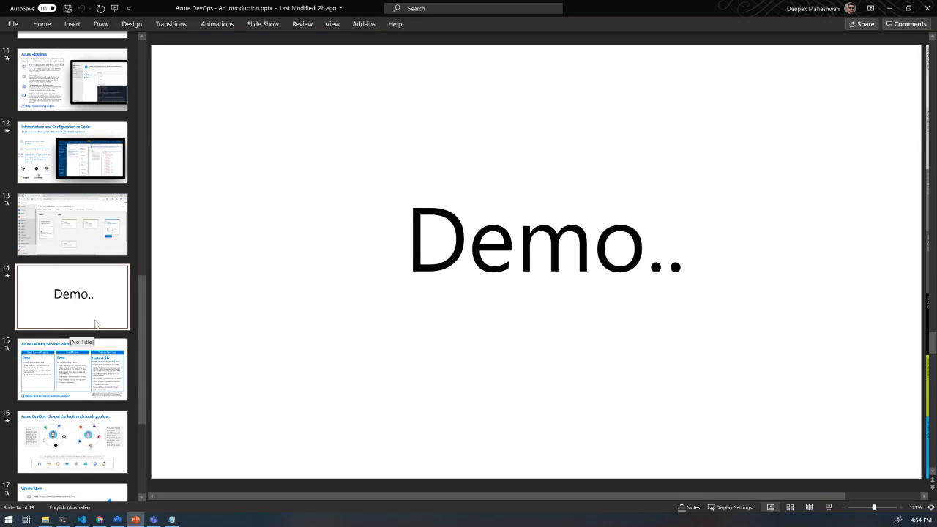
click(886, 8)
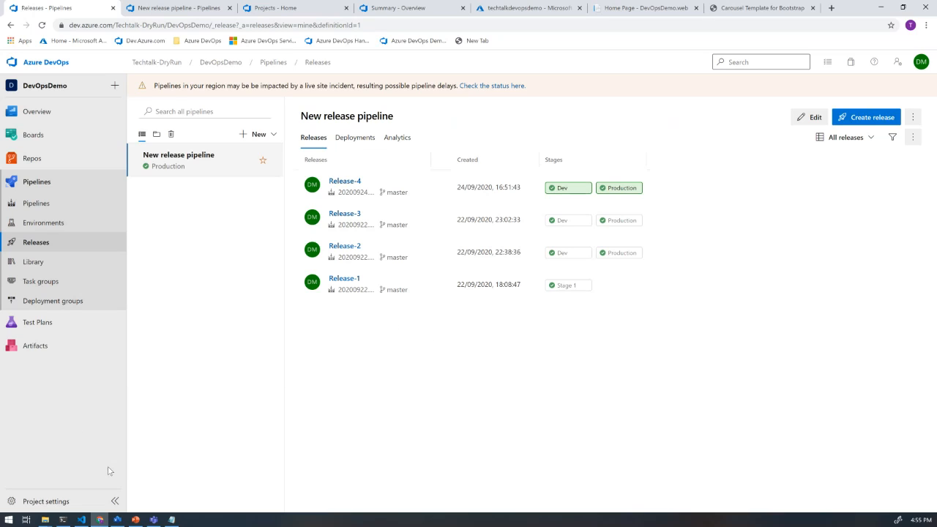
- Switch to the Azure DevOps - An Introduction presentation in PowerPoint and show slide 15, Azure DevOps Services Pricing
click(136, 519)
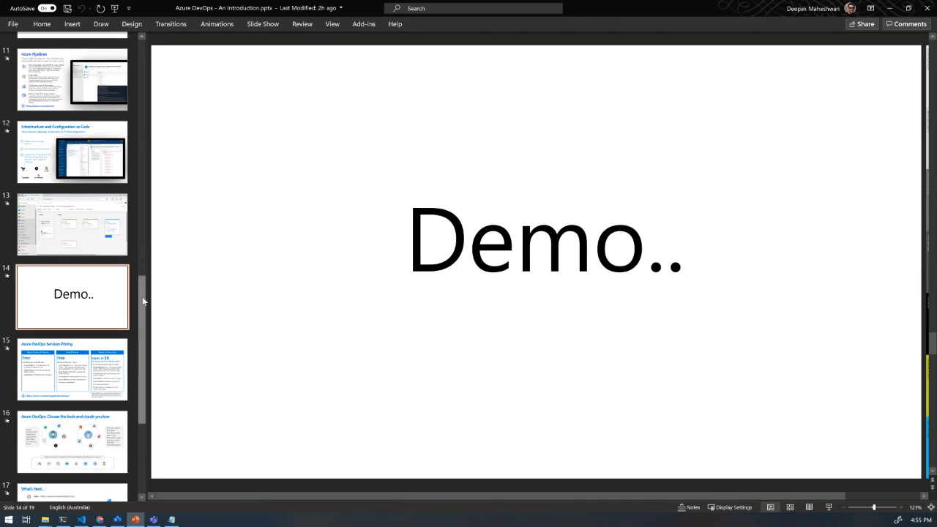
drag(142, 296, 144, 330)
click(84, 260)
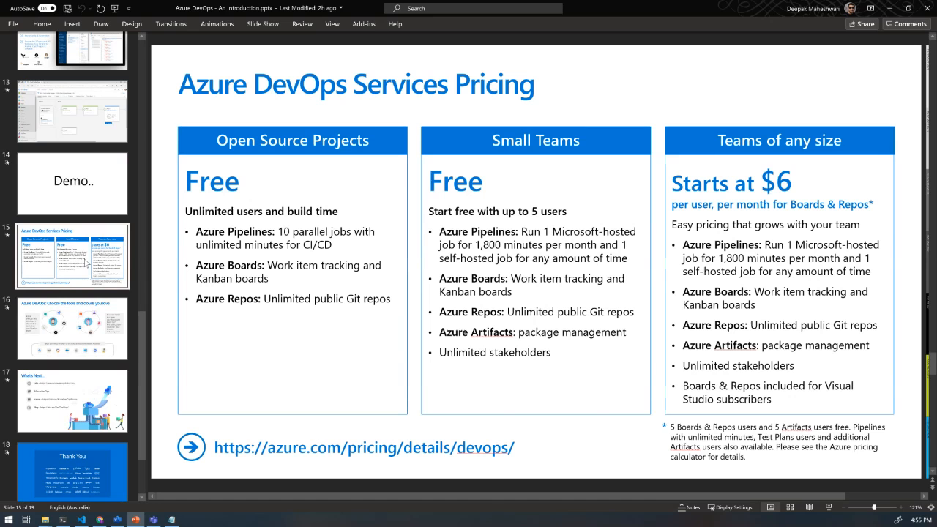